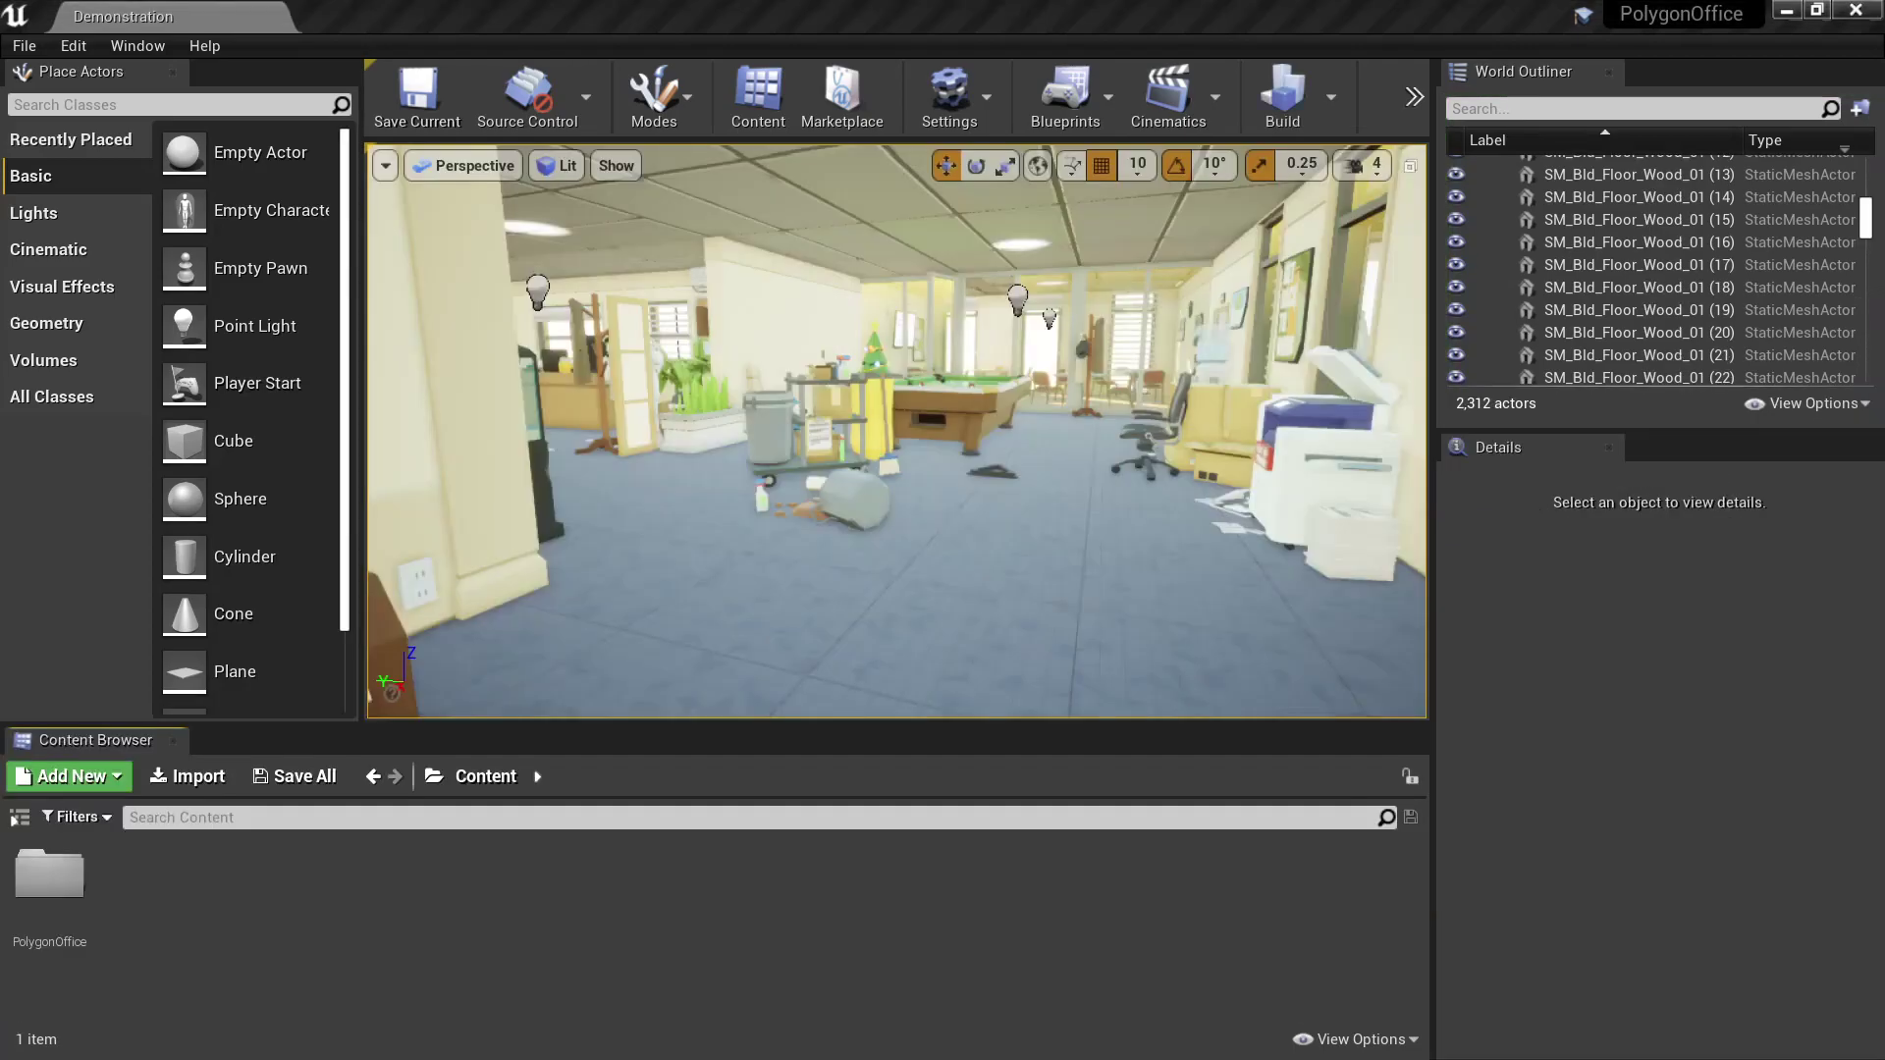
Step: Add the Third Person content pack to the project and browse to Mannequin/Character/Mesh
{"action": "left_click", "coordinate": [116, 778]}
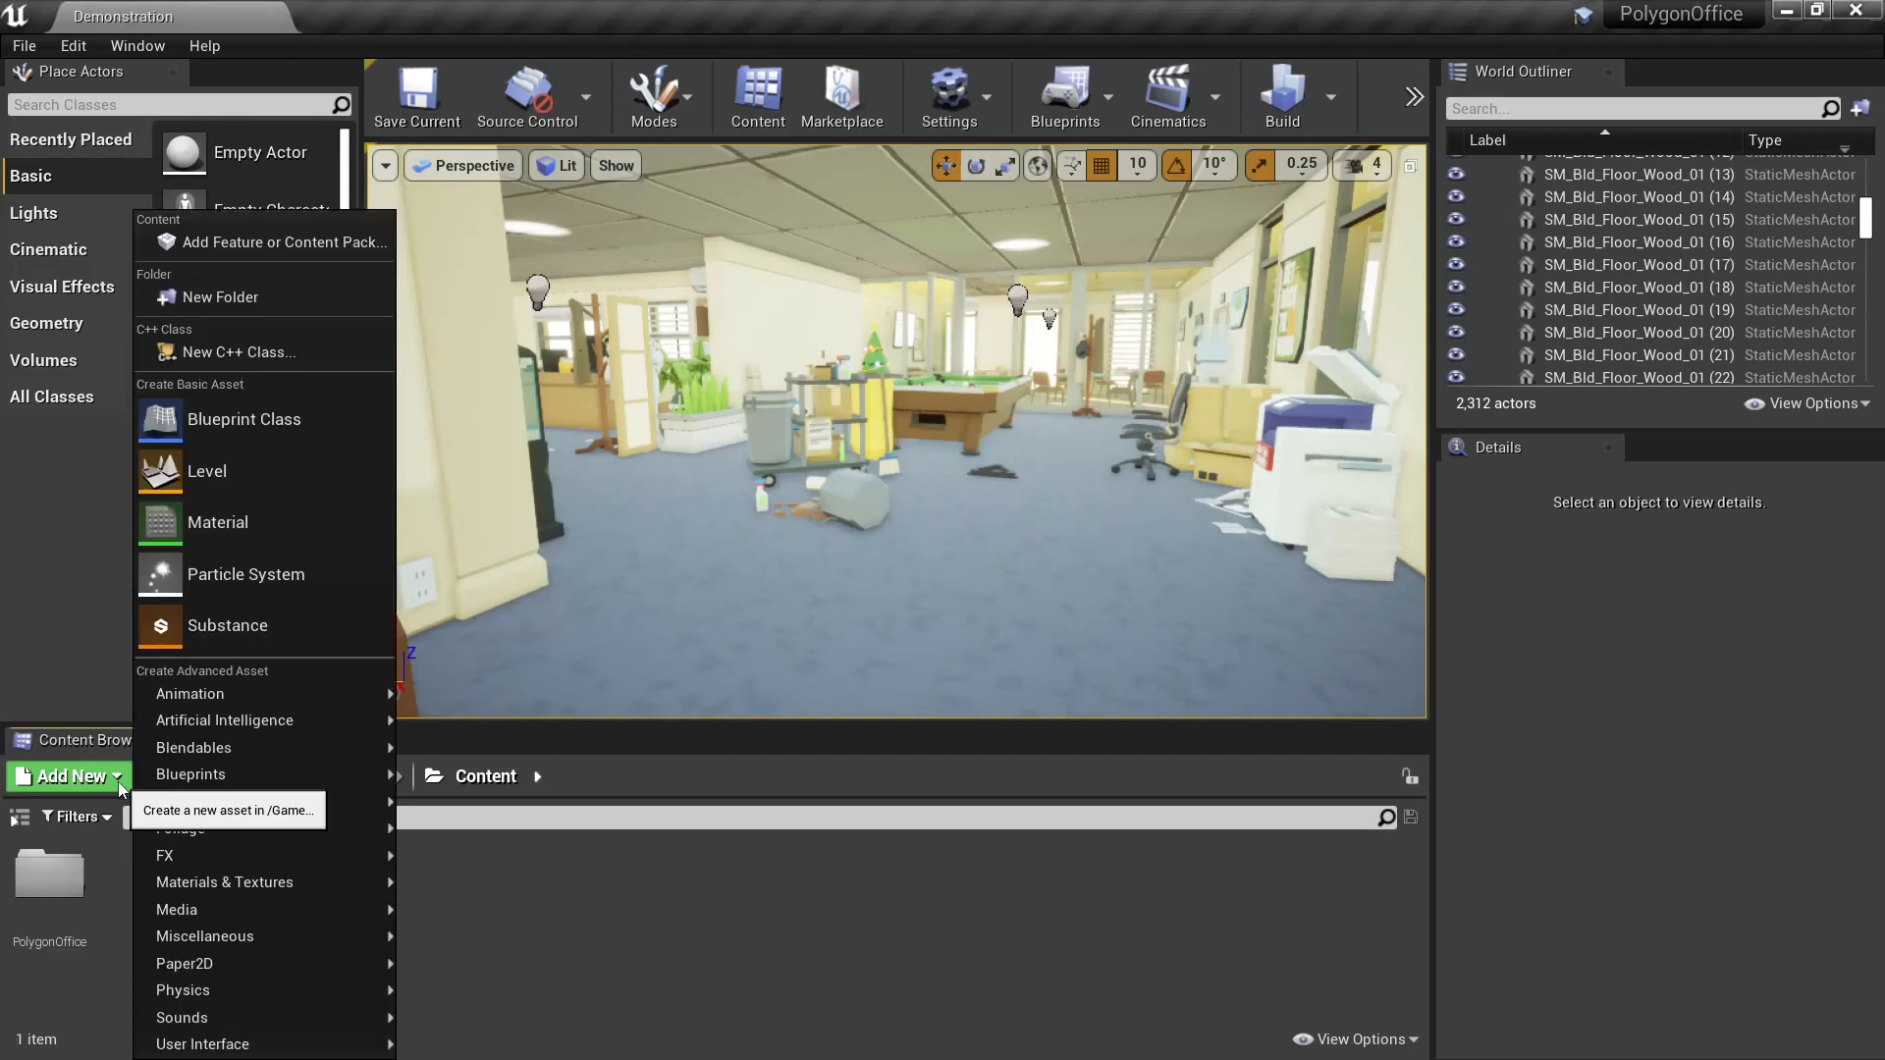
{"action": "left_click", "coordinate": [260, 241]}
{"action": "left_click", "coordinate": [881, 412]}
{"action": "left_click", "coordinate": [1388, 797]}
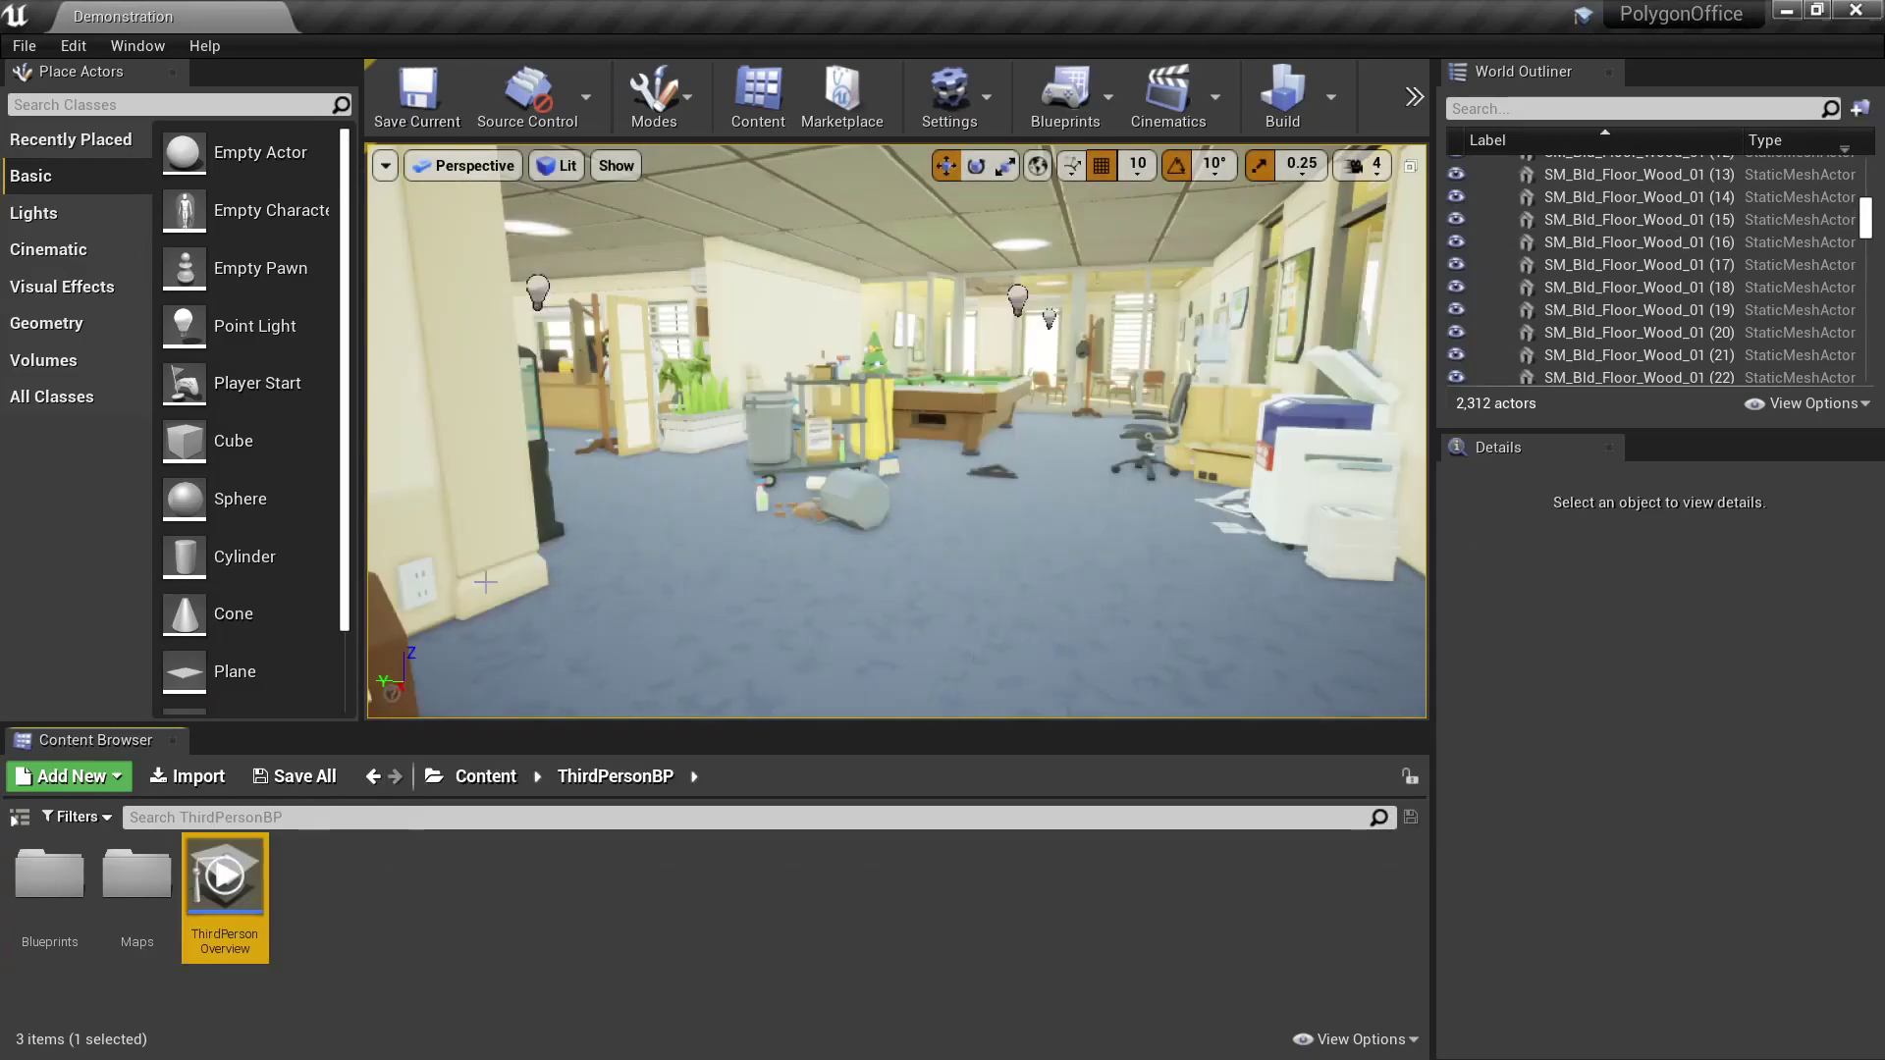
{"action": "left_click", "coordinate": [499, 781]}
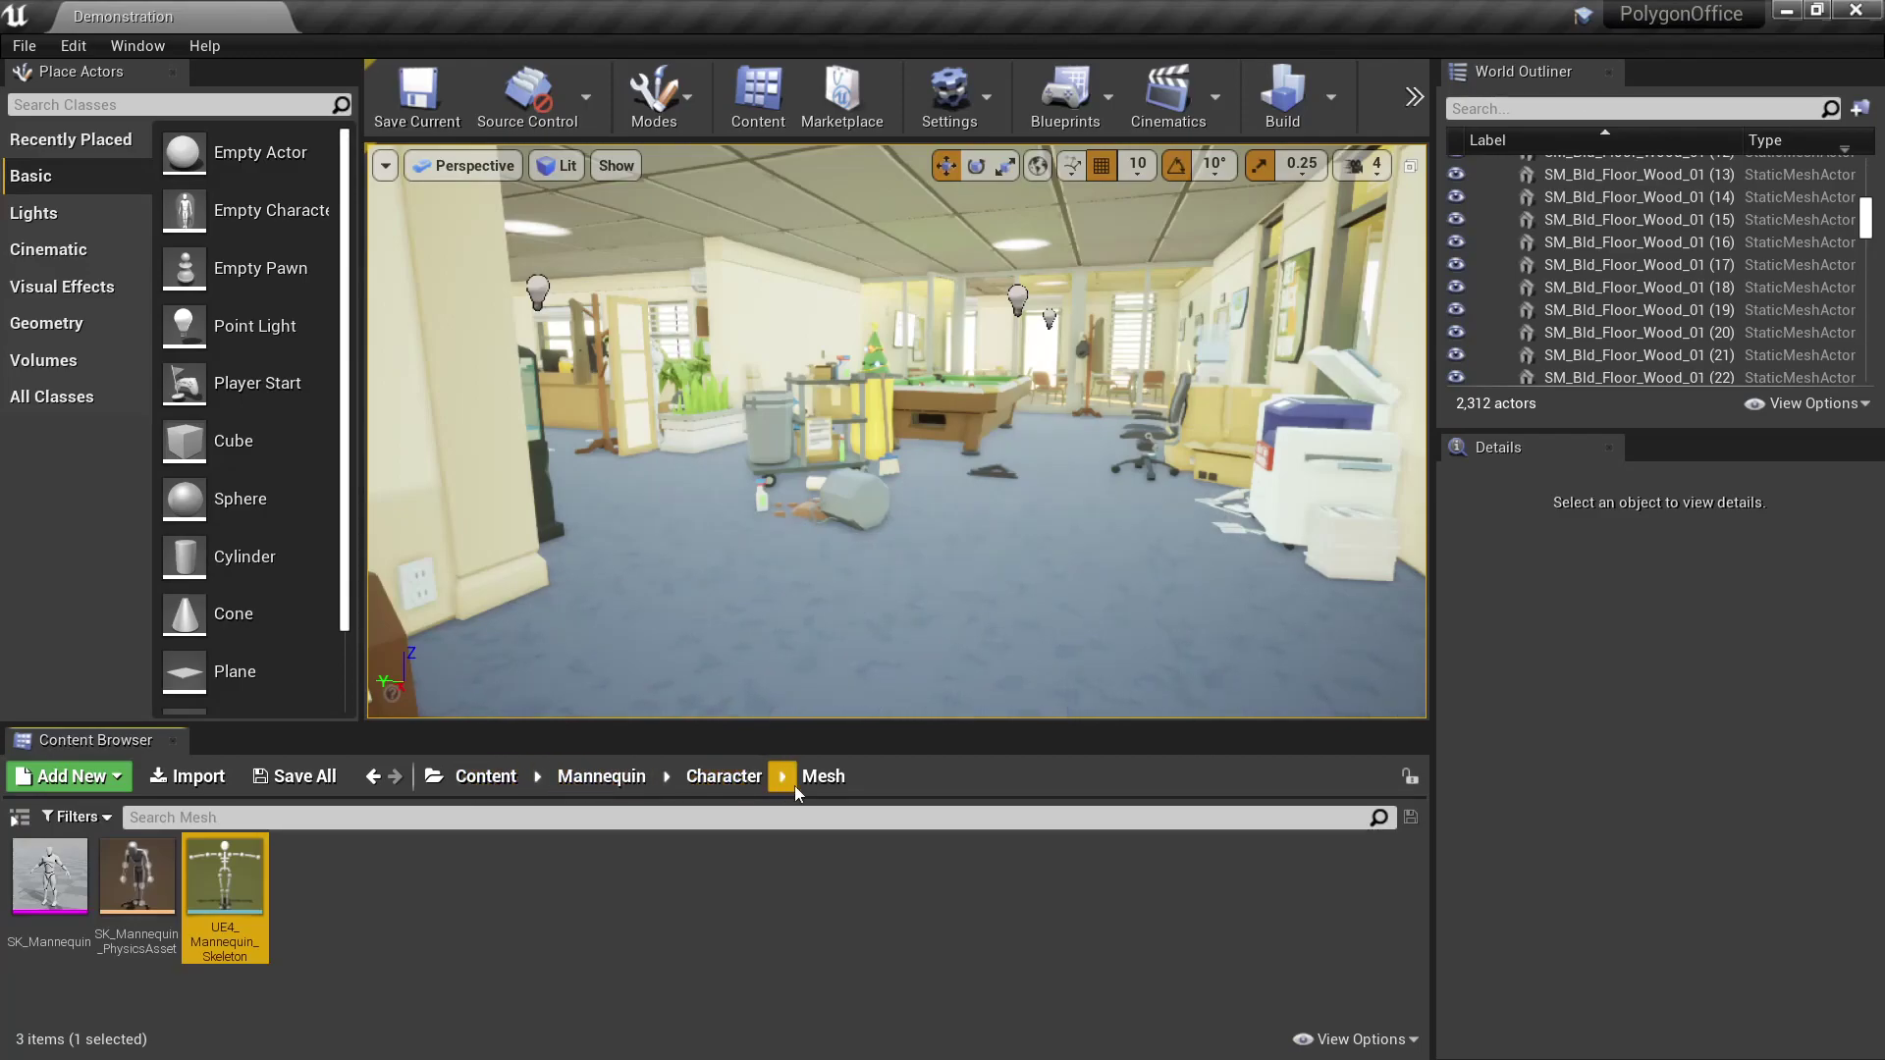
Step: Open UE4_Mannequin_Skeleton and assign the Humanoid rig in the Retarget Manager
{"action": "key", "text": "Return"}
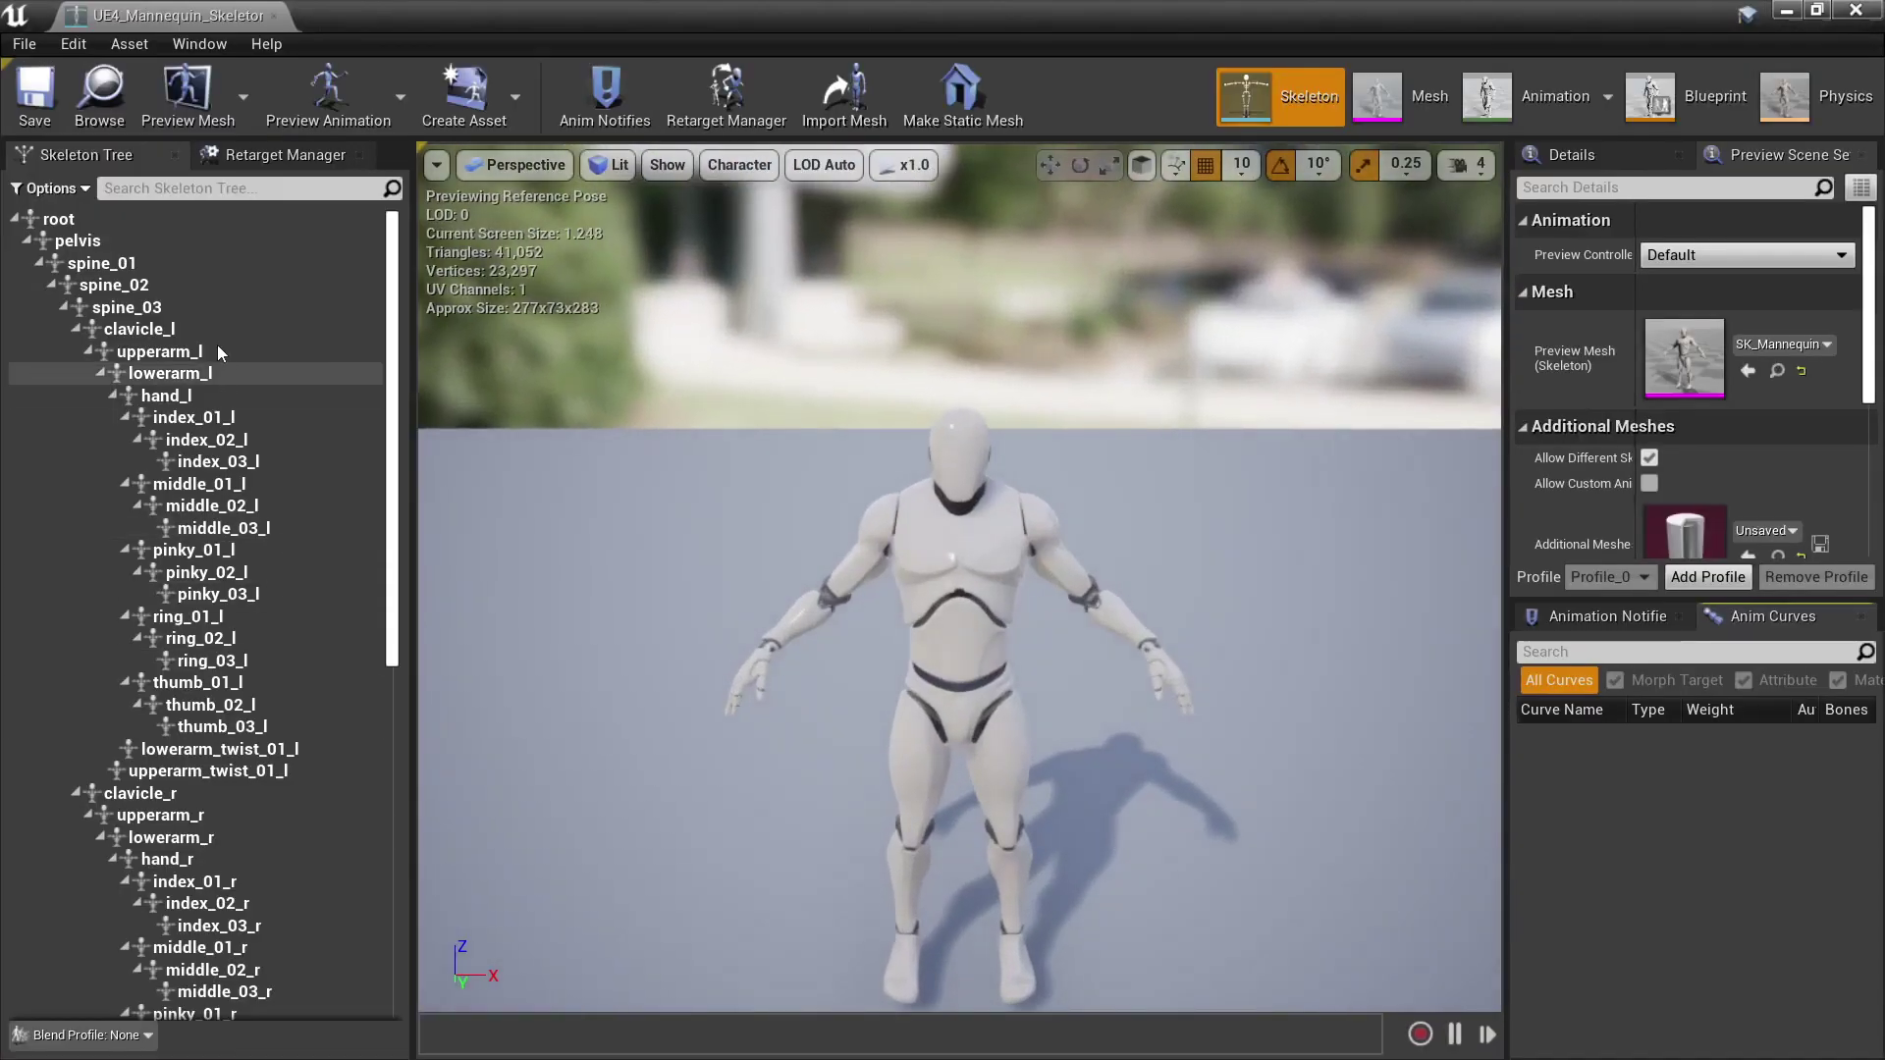
{"action": "left_click", "coordinate": [359, 155]}
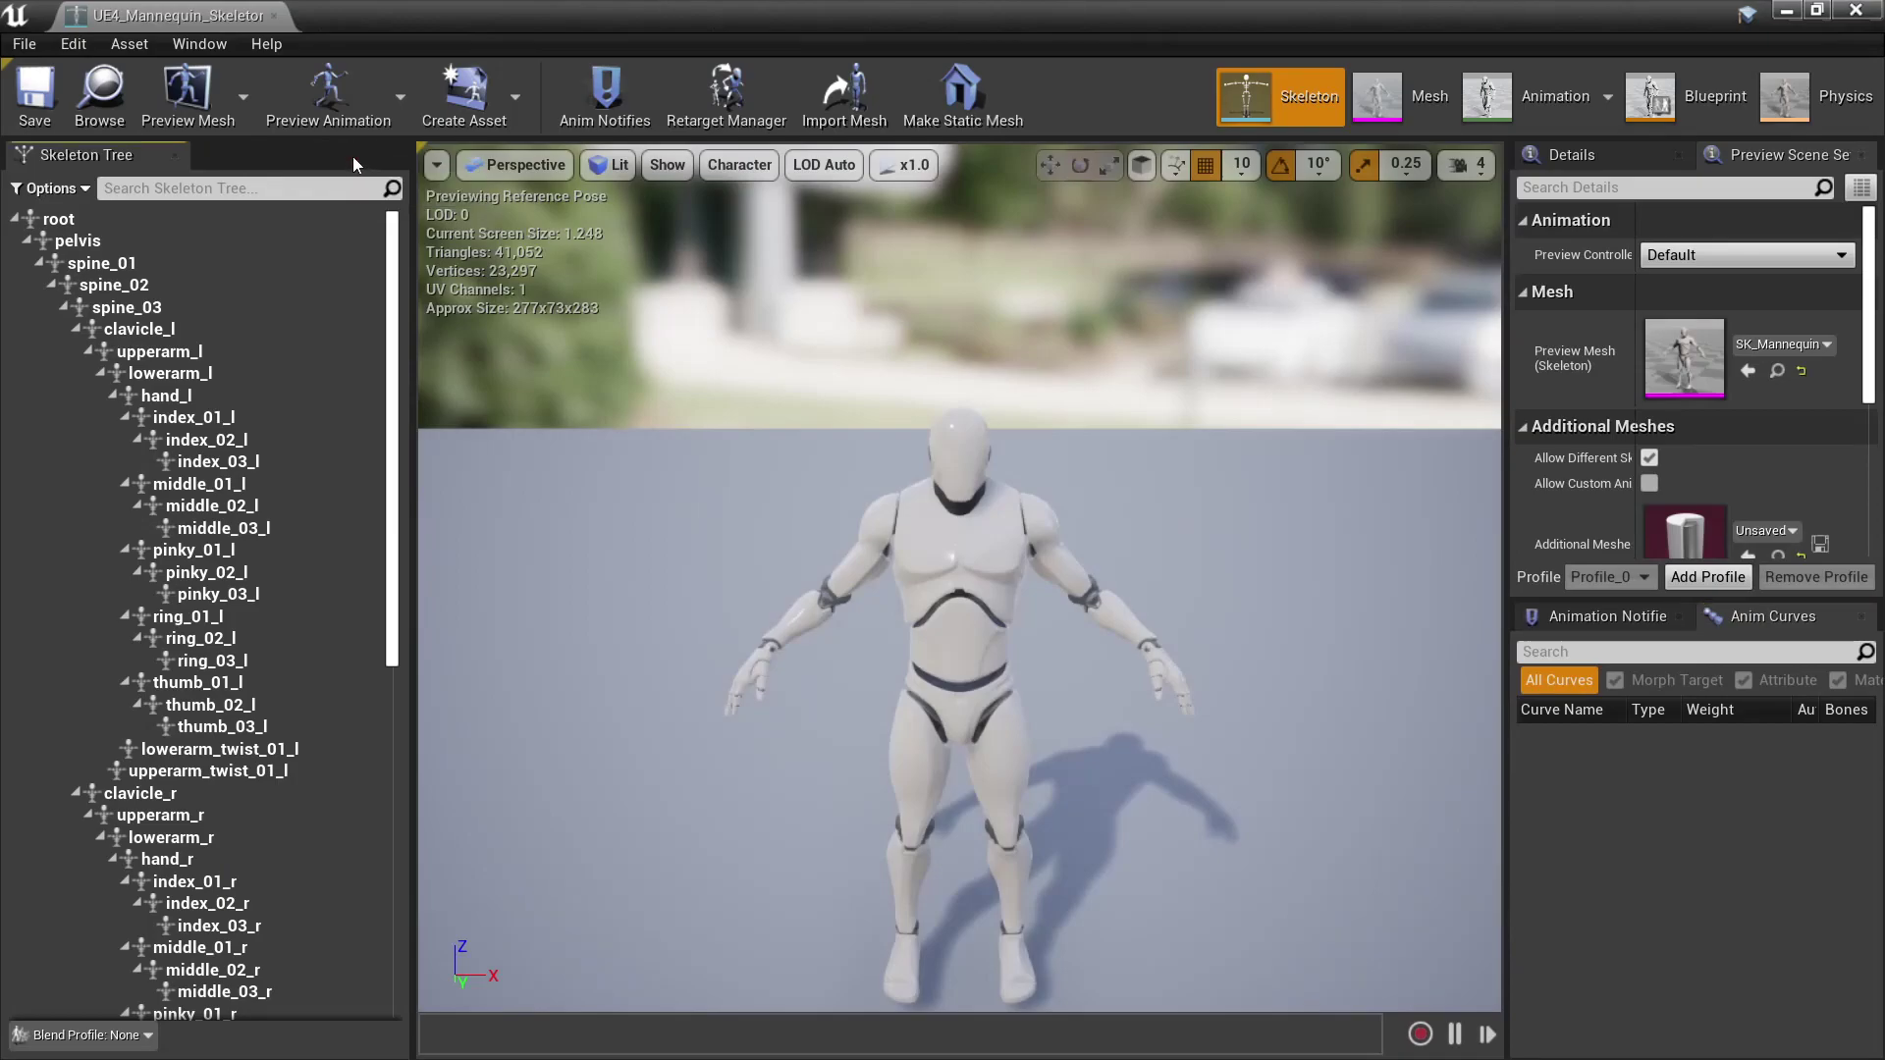
{"action": "left_click", "coordinate": [201, 45]}
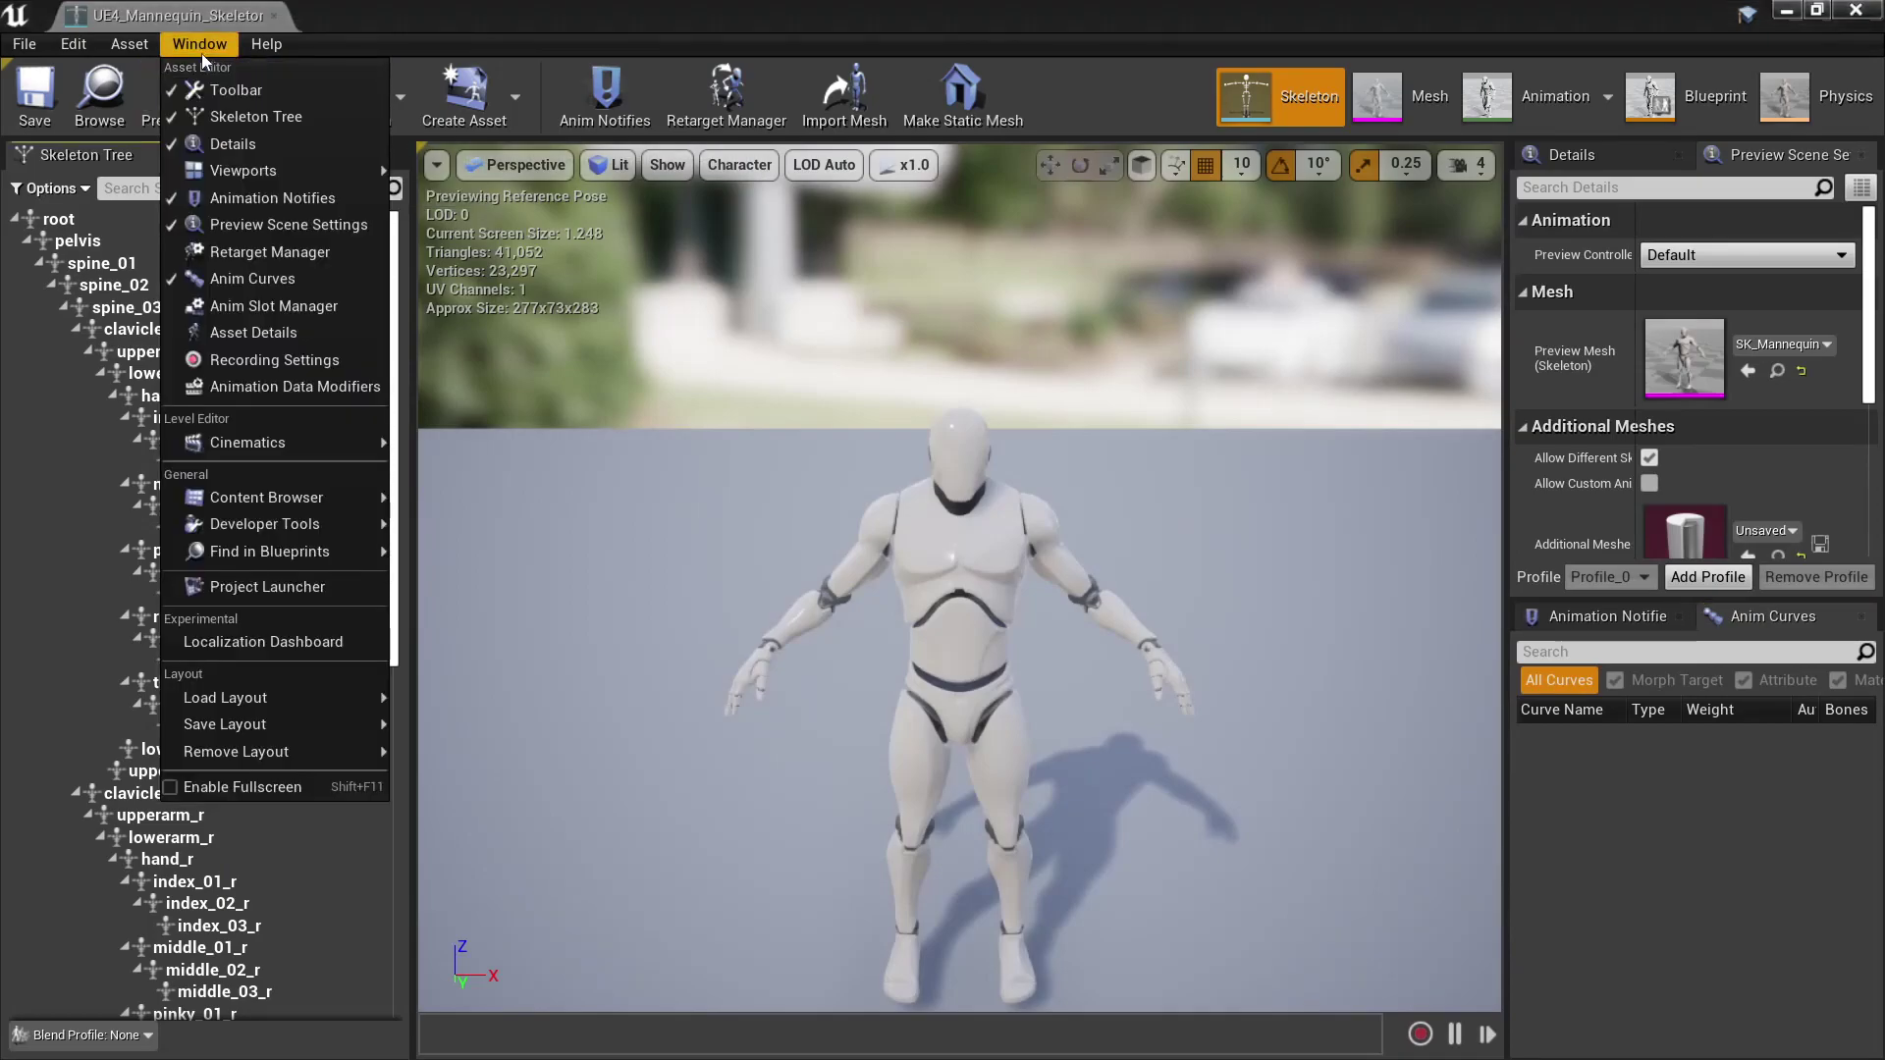
{"action": "left_click", "coordinate": [296, 252]}
{"action": "left_click", "coordinate": [147, 680]}
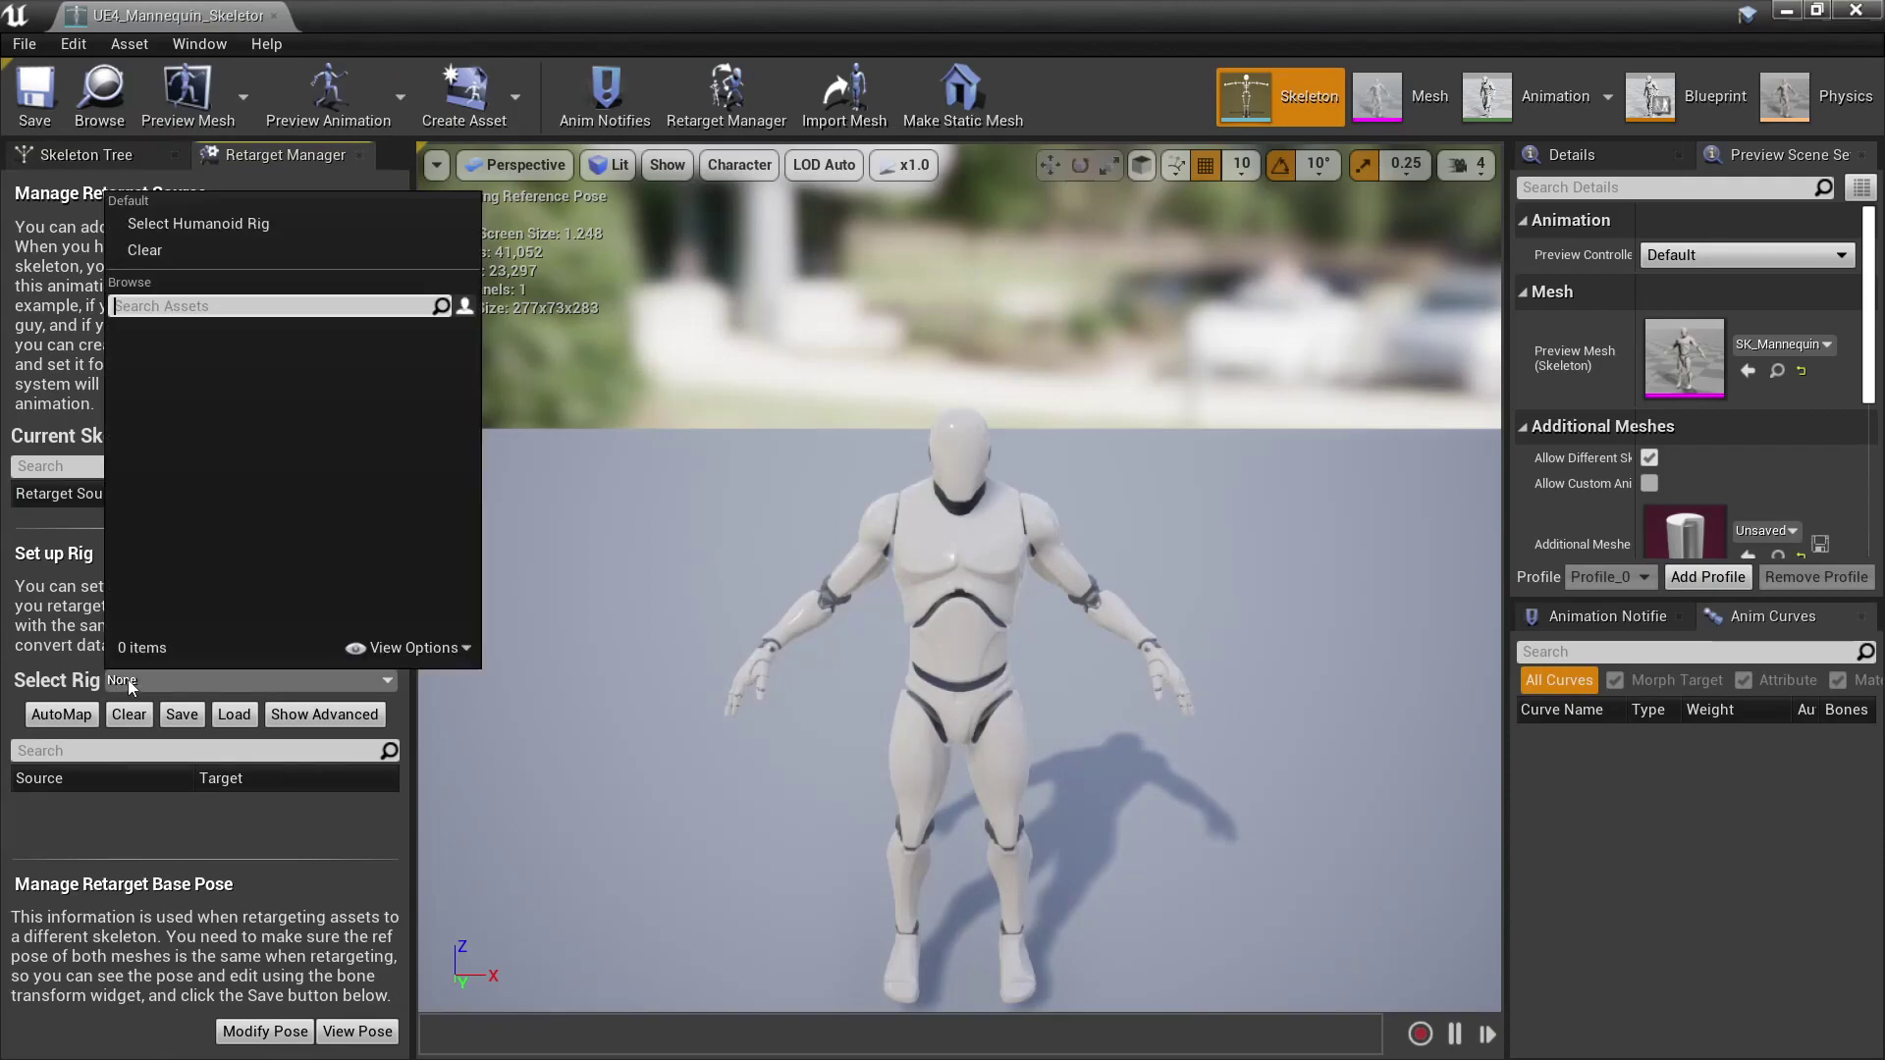
{"action": "left_click", "coordinate": [232, 225]}
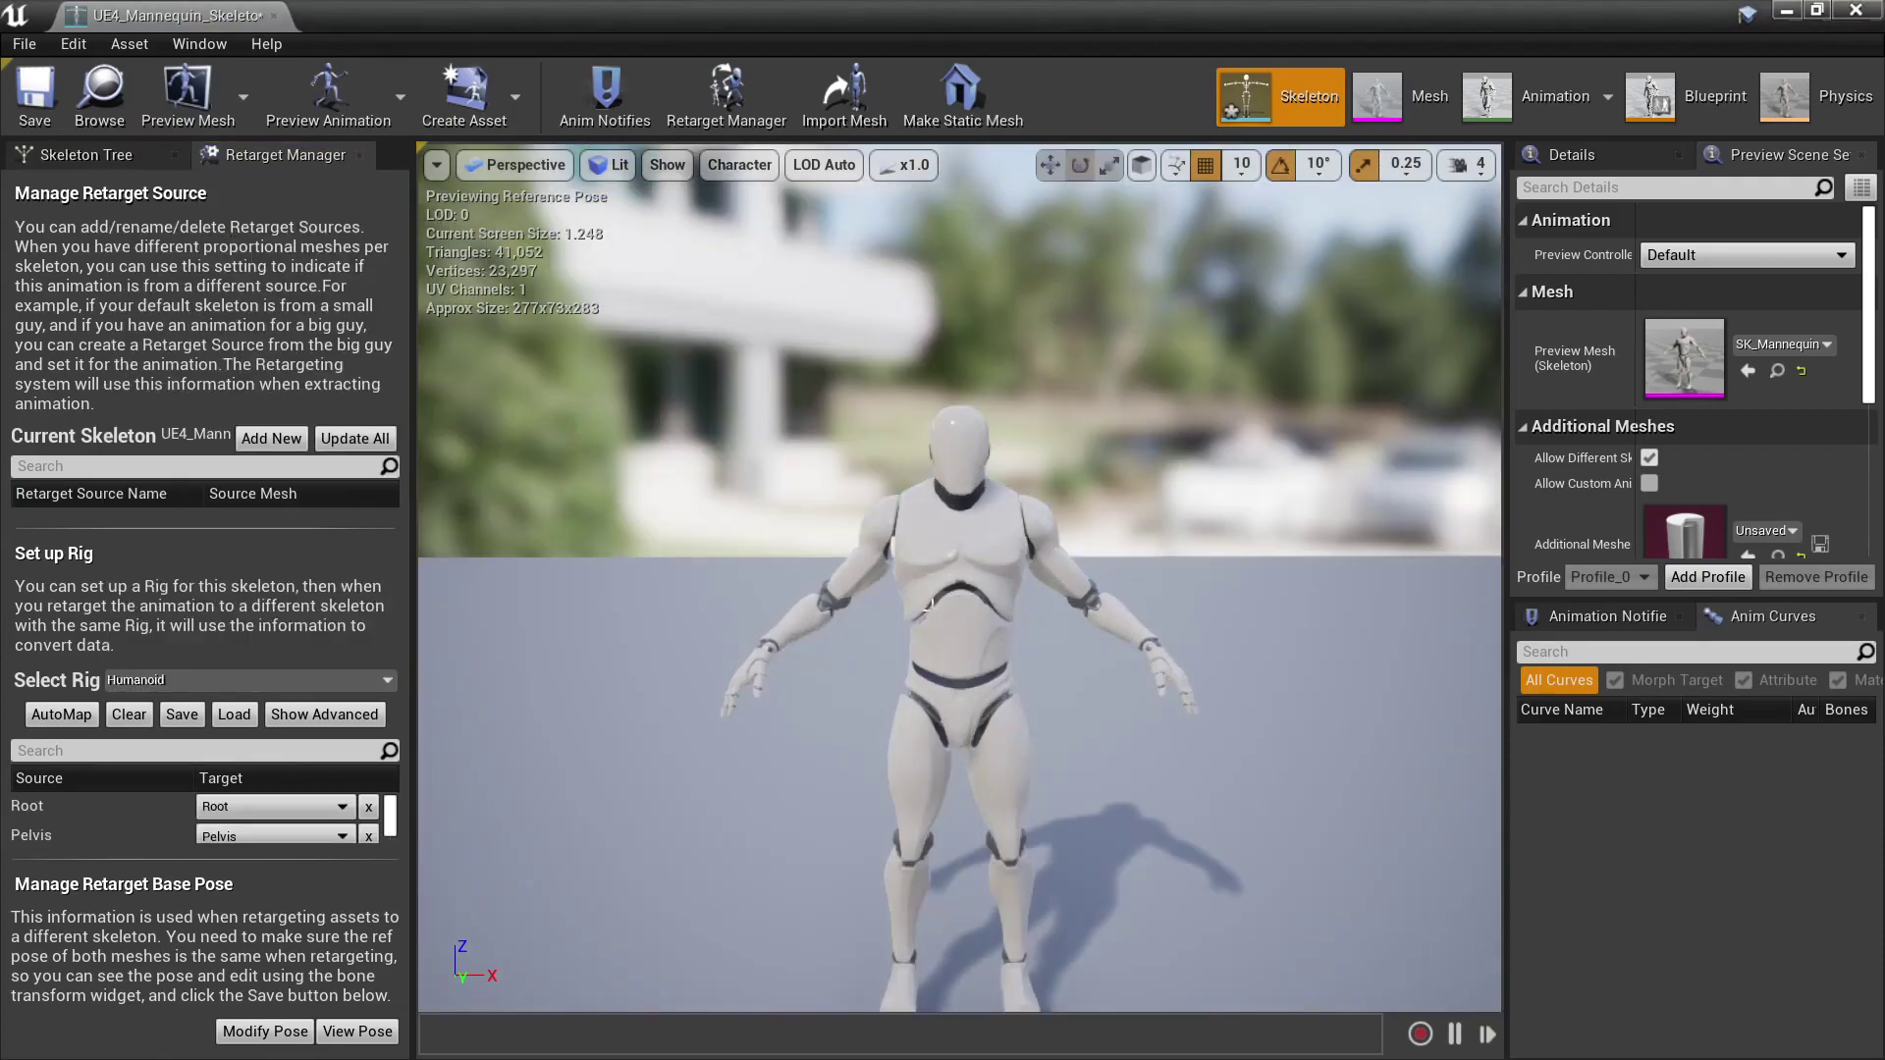
Step: Rotate the mannequin's right and left upper arms up to horizontal
{"action": "left_click_drag", "start_coordinate": [914, 504], "coordinate": [848, 543], "text": "alt"}
{"action": "left_click", "coordinate": [866, 488]}
{"action": "key", "text": "e"}
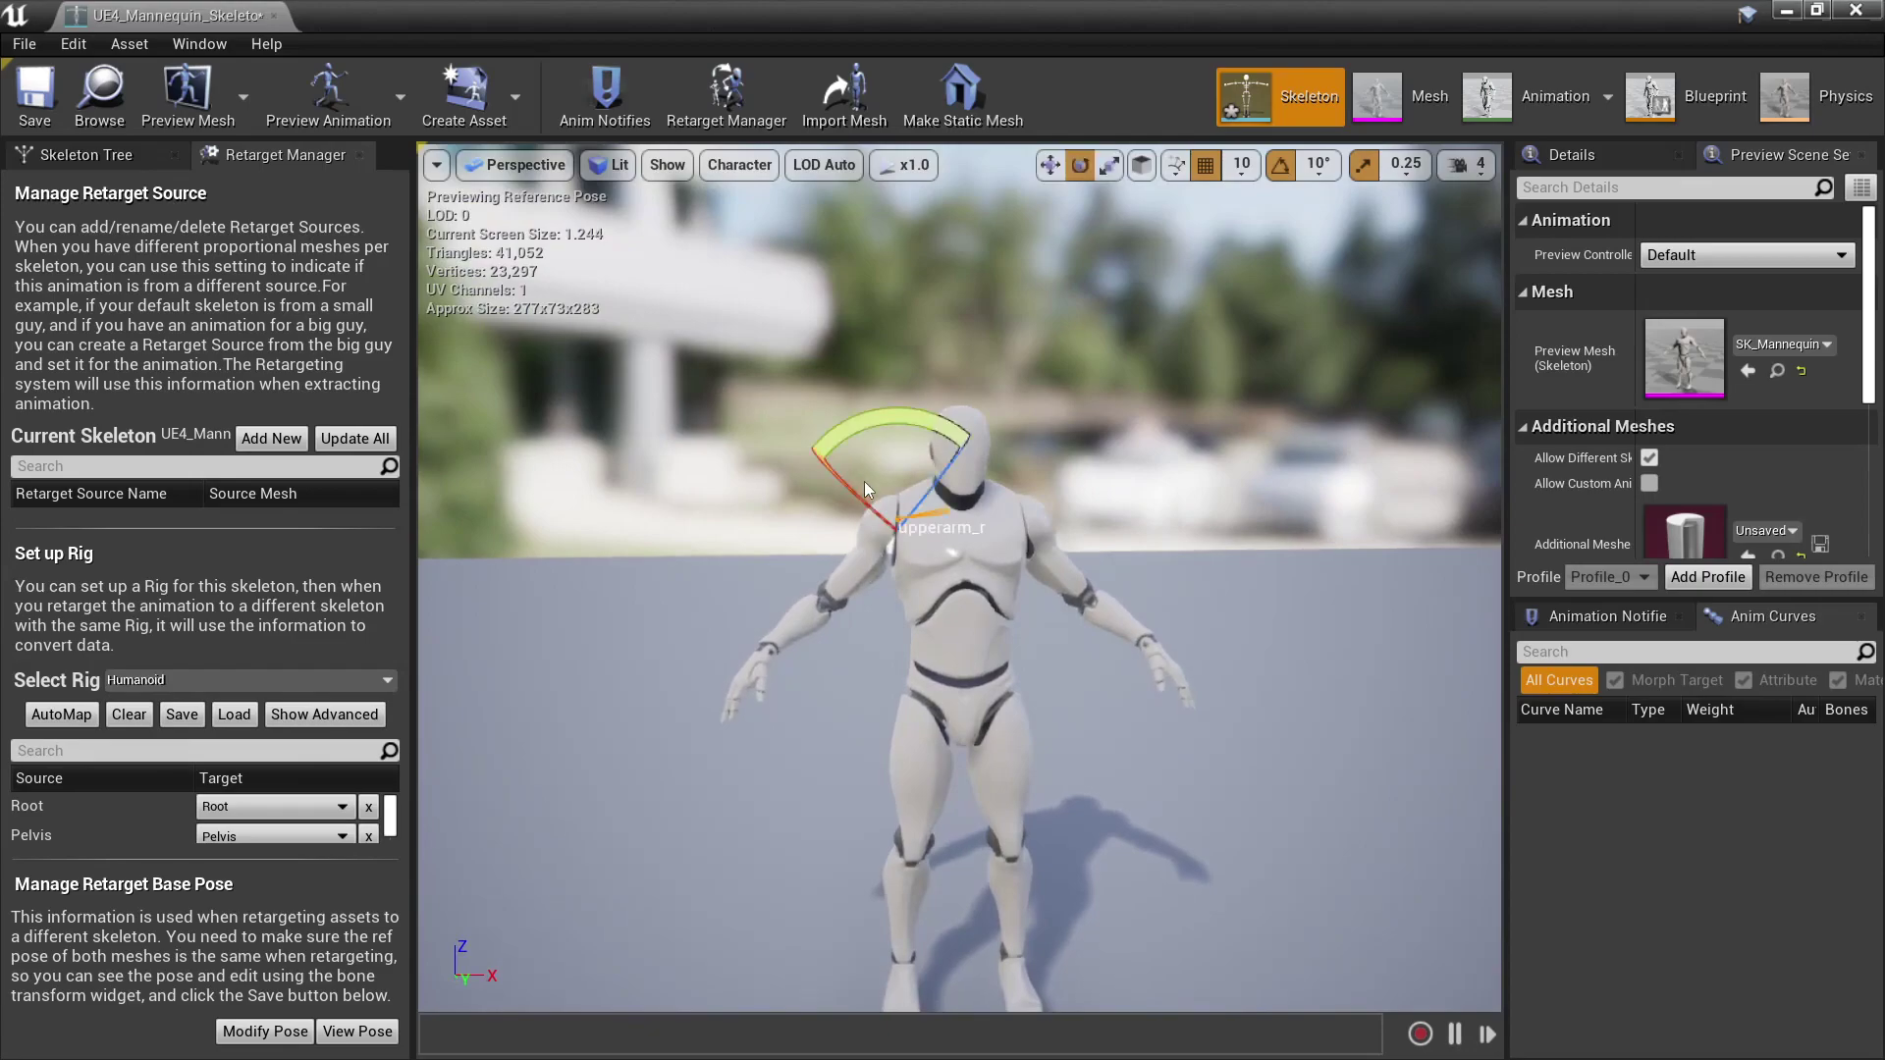
{"action": "left_click_drag", "start_coordinate": [873, 413], "coordinate": [1027, 556]}
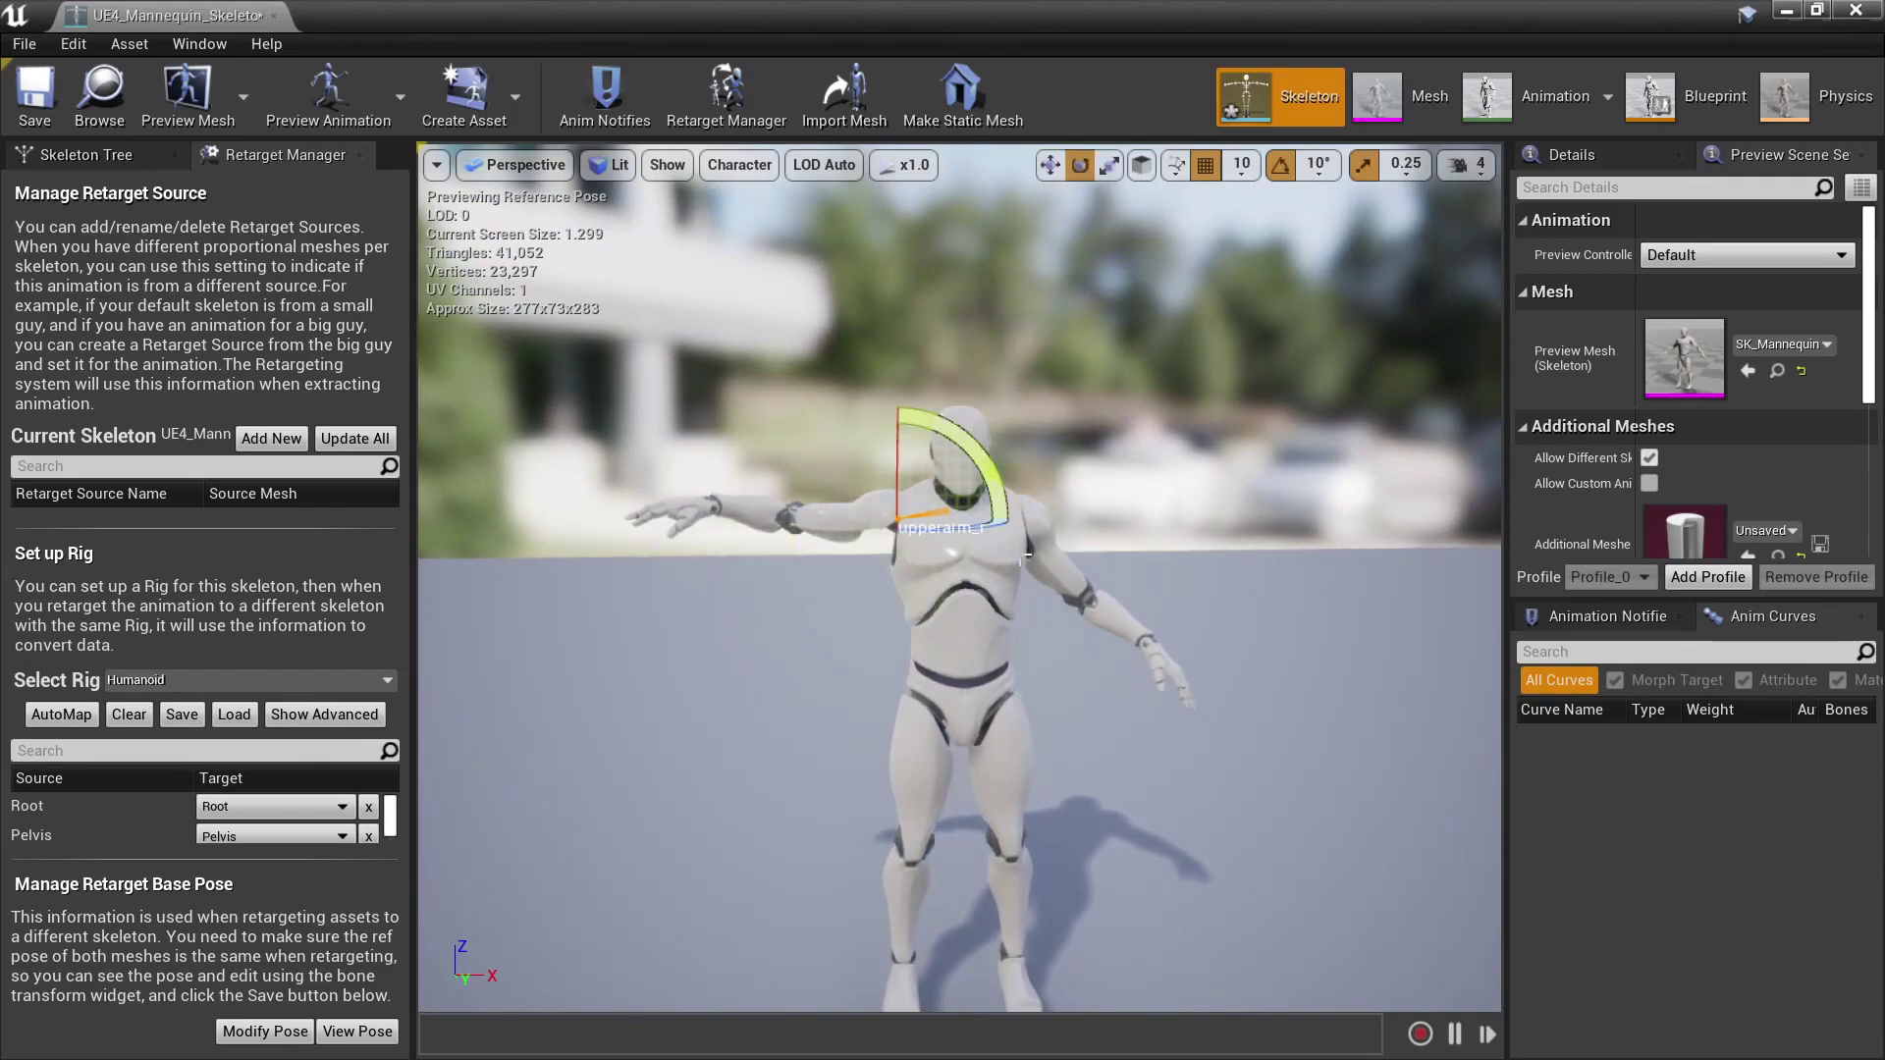
{"action": "left_click", "coordinate": [1050, 531]}
{"action": "left_click_drag", "start_coordinate": [925, 472], "coordinate": [1031, 471]}
{"action": "left_click", "coordinate": [687, 518]}
{"action": "left_click", "coordinate": [1206, 517]}
{"action": "left_click_drag", "start_coordinate": [720, 562], "coordinate": [889, 490]}
Step: Make the arms-out pose the retarget base pose, save the skeleton and close its editor
{"action": "left_click", "coordinate": [267, 1033]}
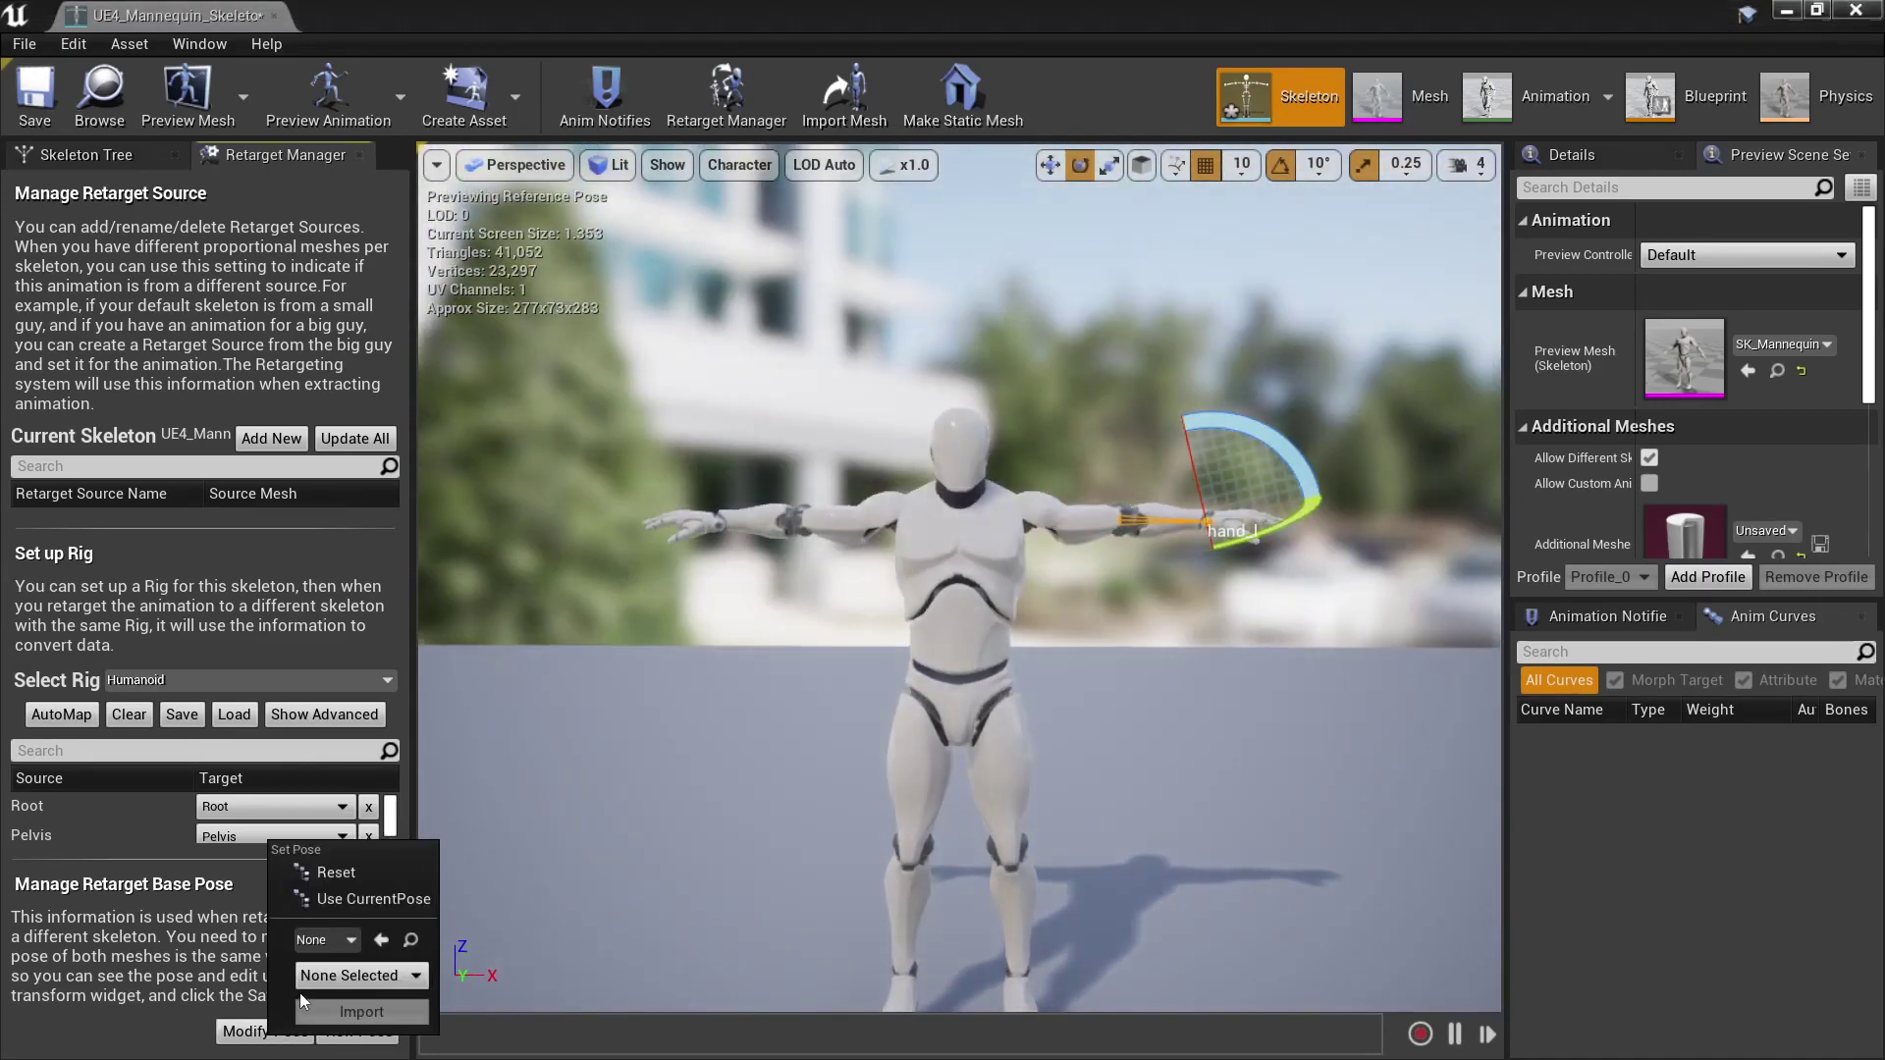
{"action": "left_click", "coordinate": [367, 899]}
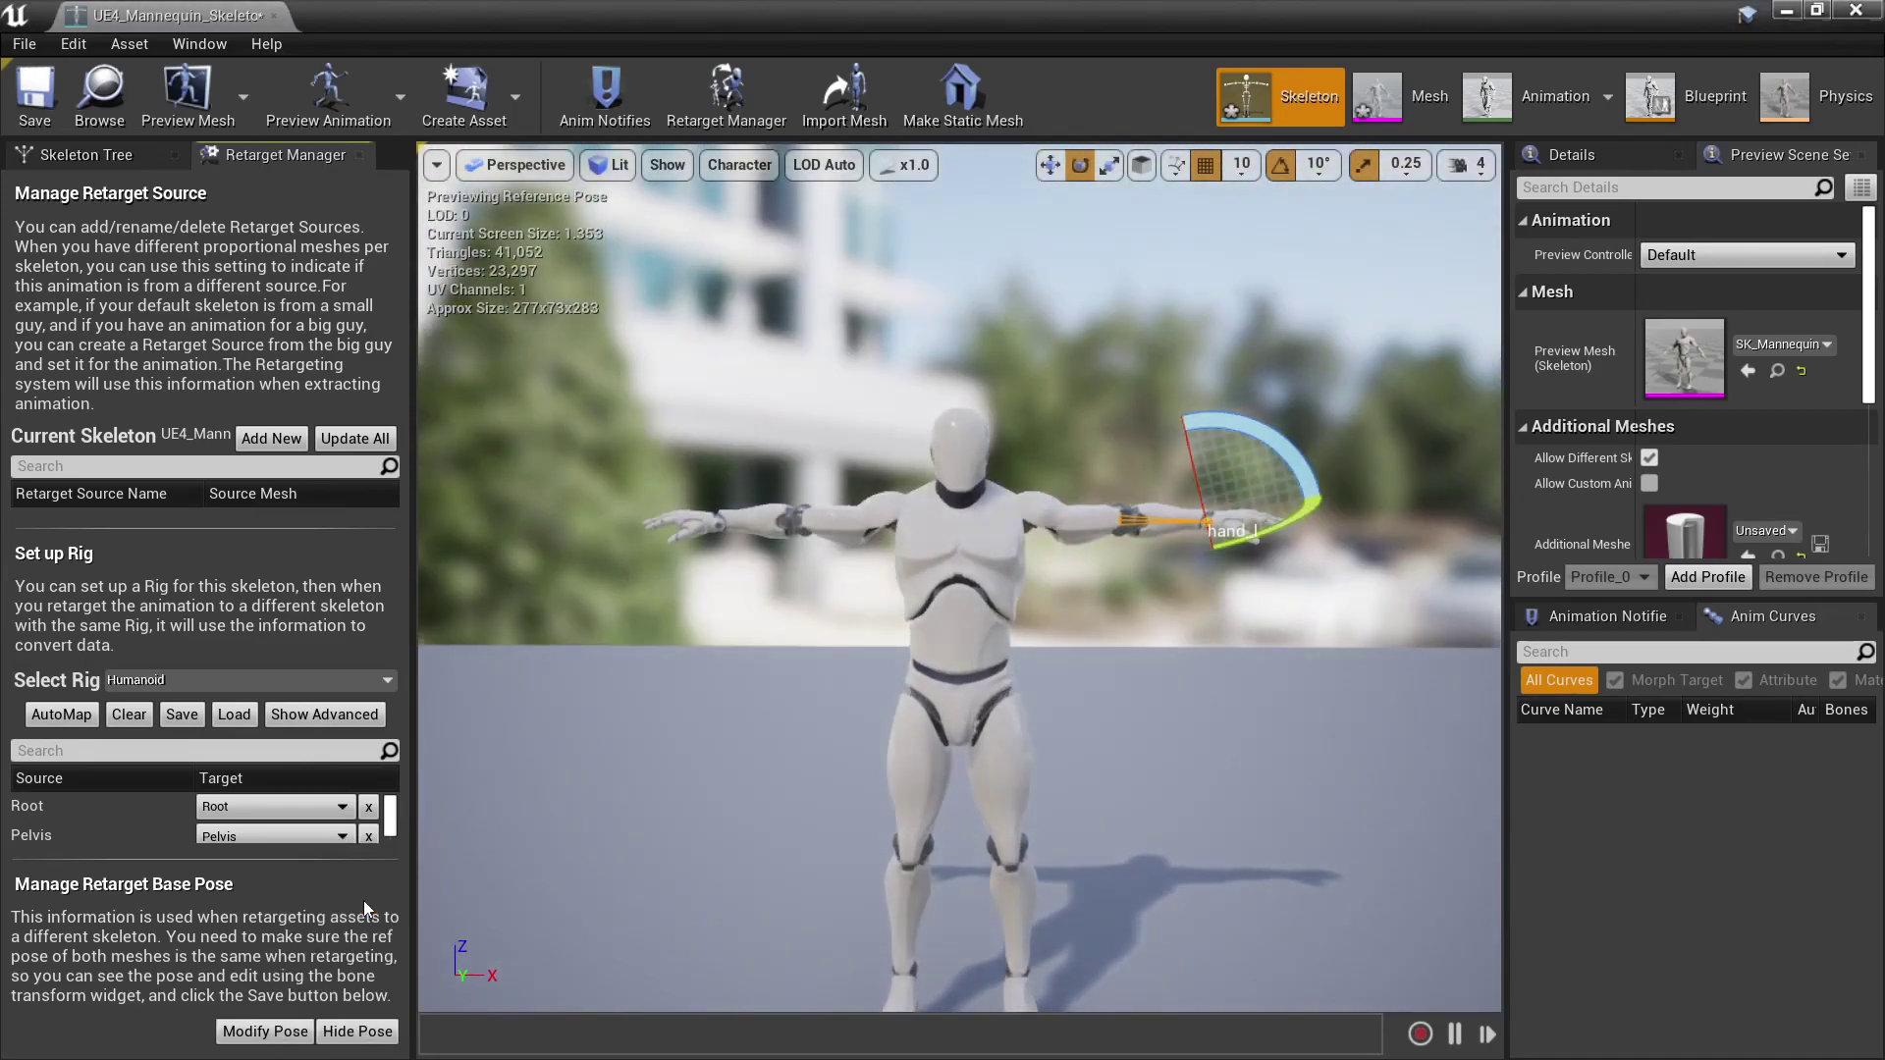
{"action": "left_click", "coordinate": [35, 93]}
{"action": "left_click", "coordinate": [274, 16]}
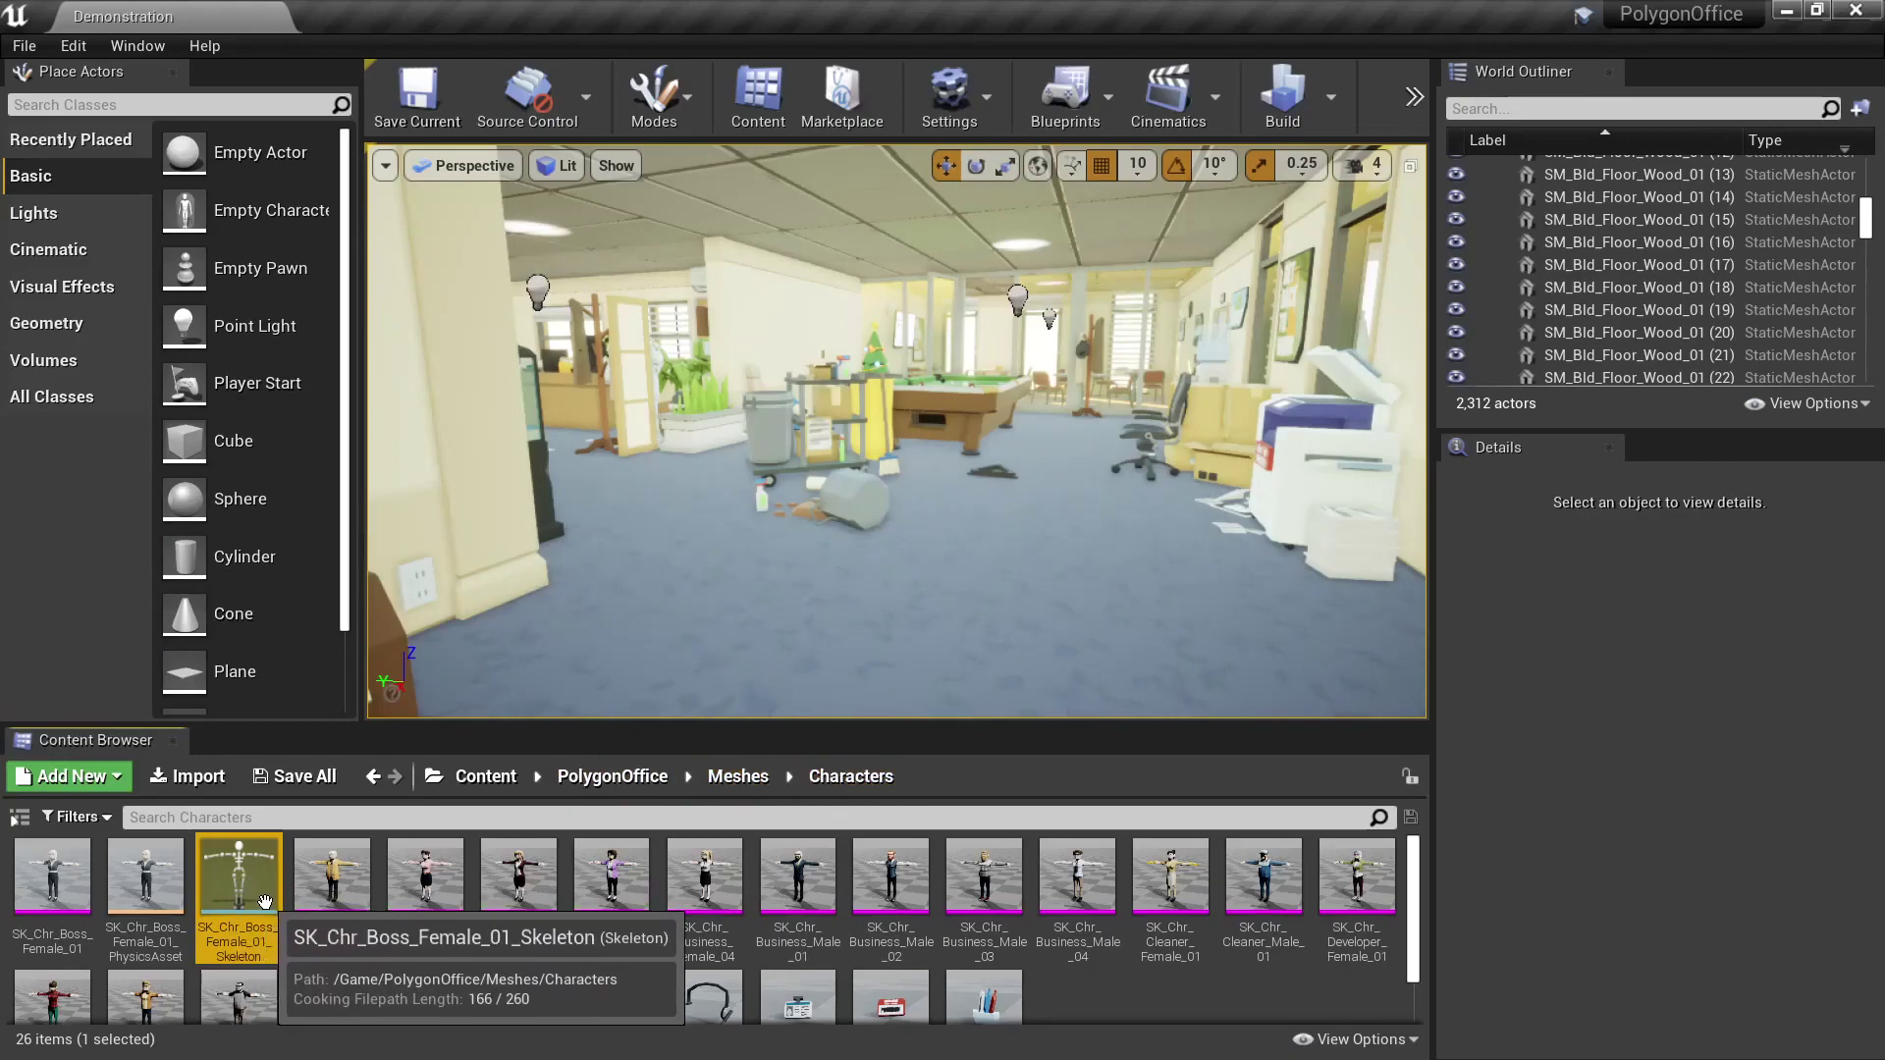
Step: Open SK_Chr_Boss_Female_01_Skeleton and set its retarget rig to Humanoid
{"action": "double_click", "coordinate": [228, 886]}
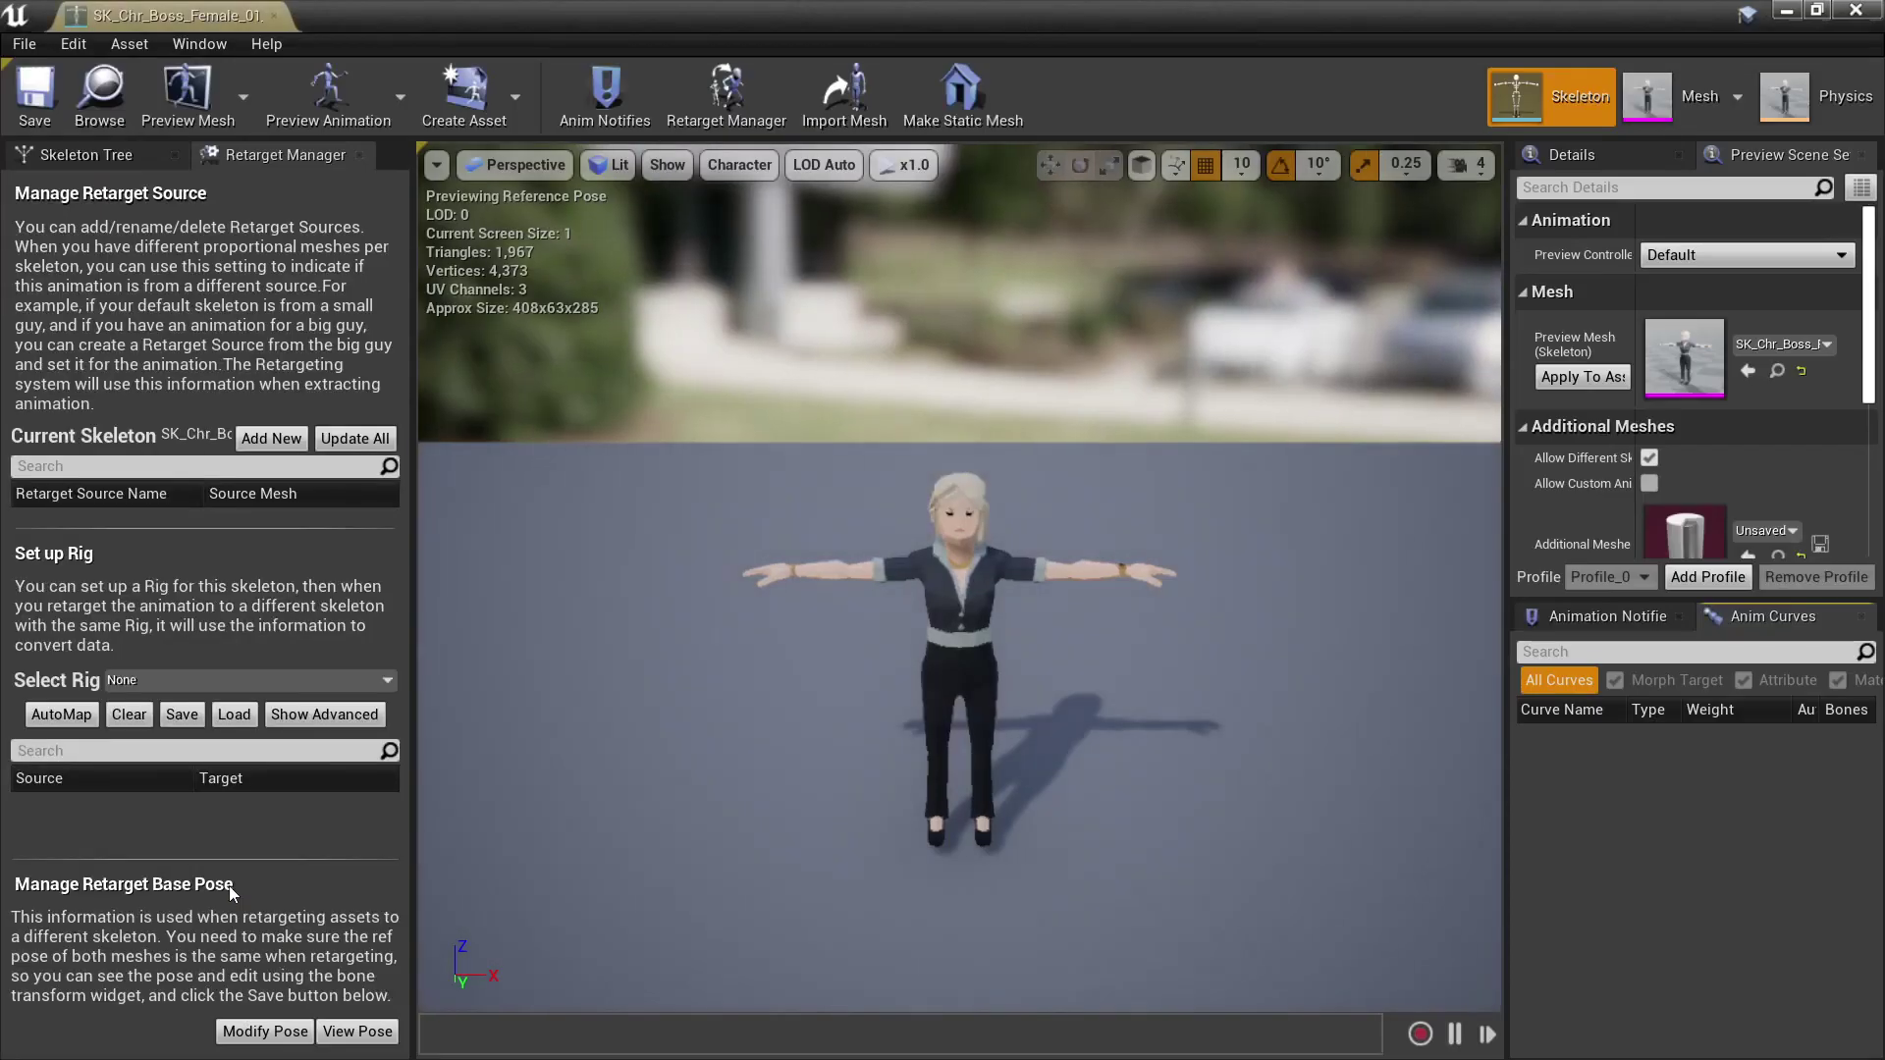
{"action": "left_click", "coordinate": [204, 680]}
{"action": "left_click", "coordinate": [209, 223]}
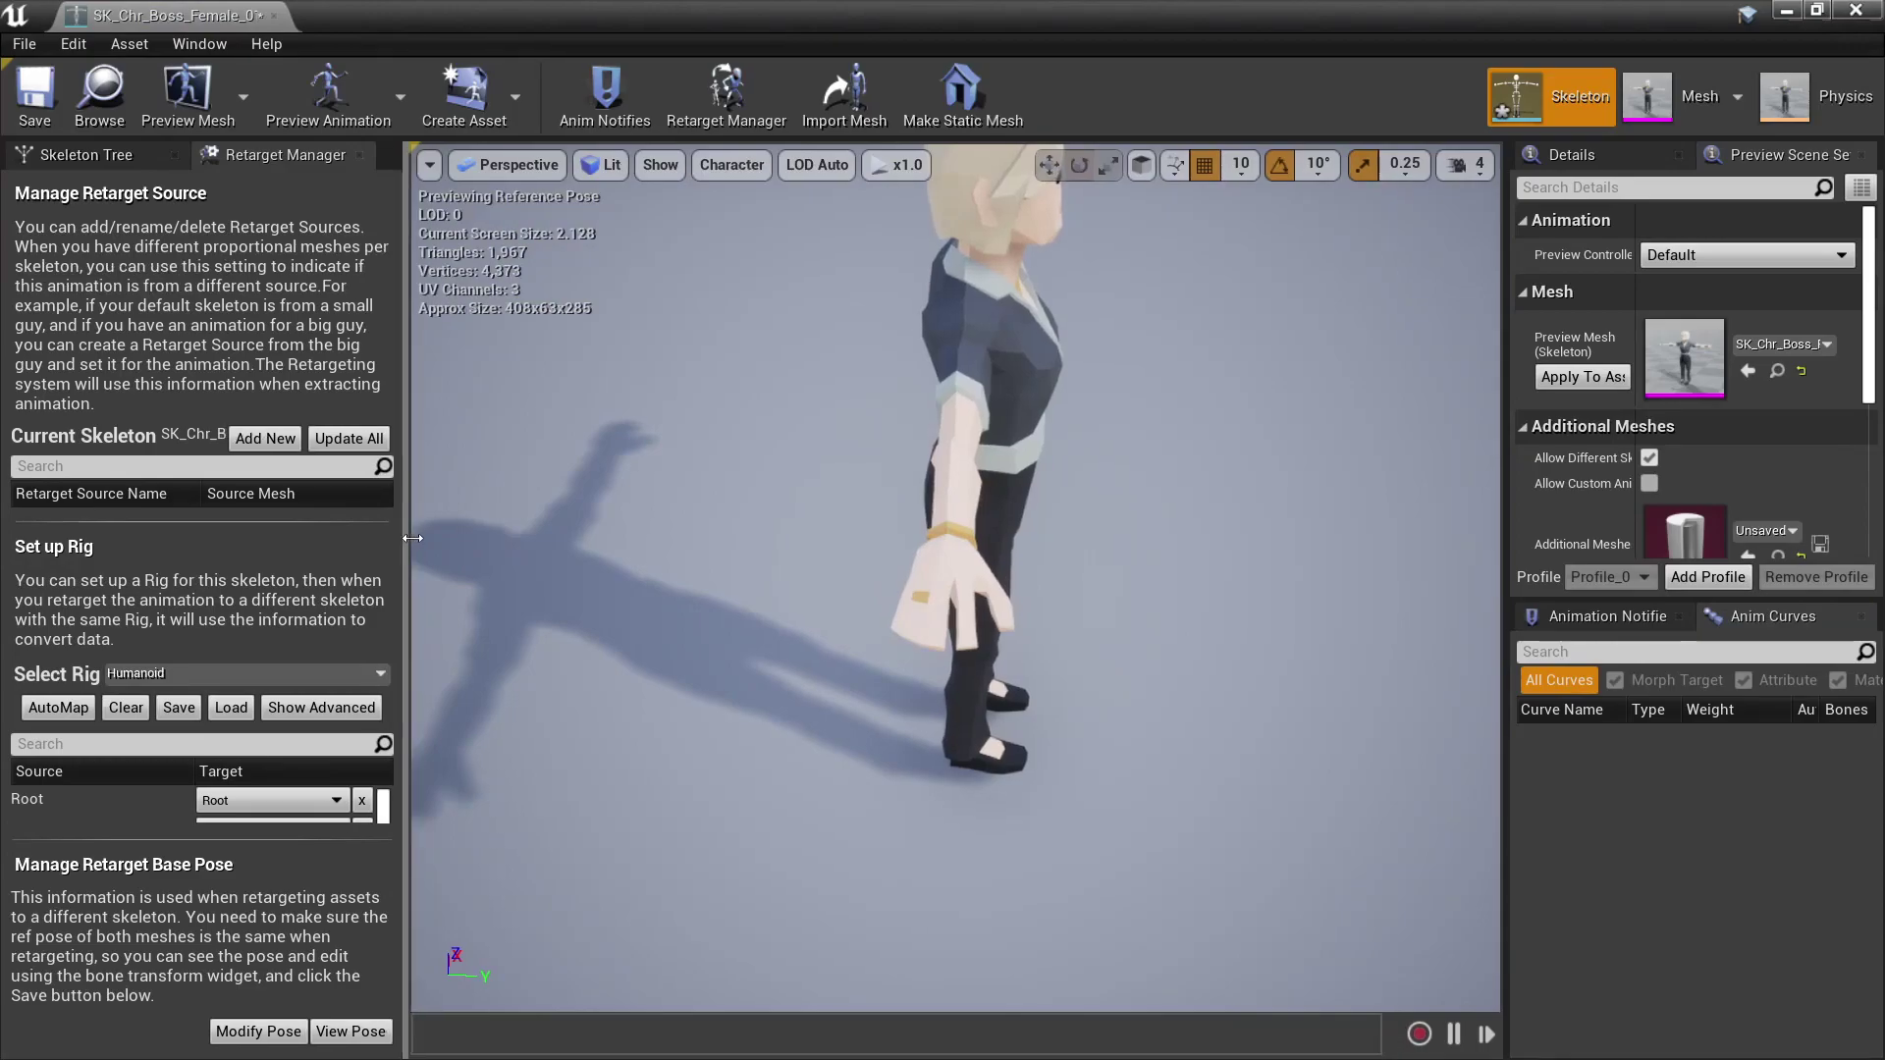
{"action": "left_click_drag", "start_coordinate": [404, 538], "coordinate": [723, 539]}
Step: Show advanced bones and map index_01_l and index_02_l to indexFinger_01_l and indexFinger_02_l
{"action": "left_click", "coordinate": [491, 636]}
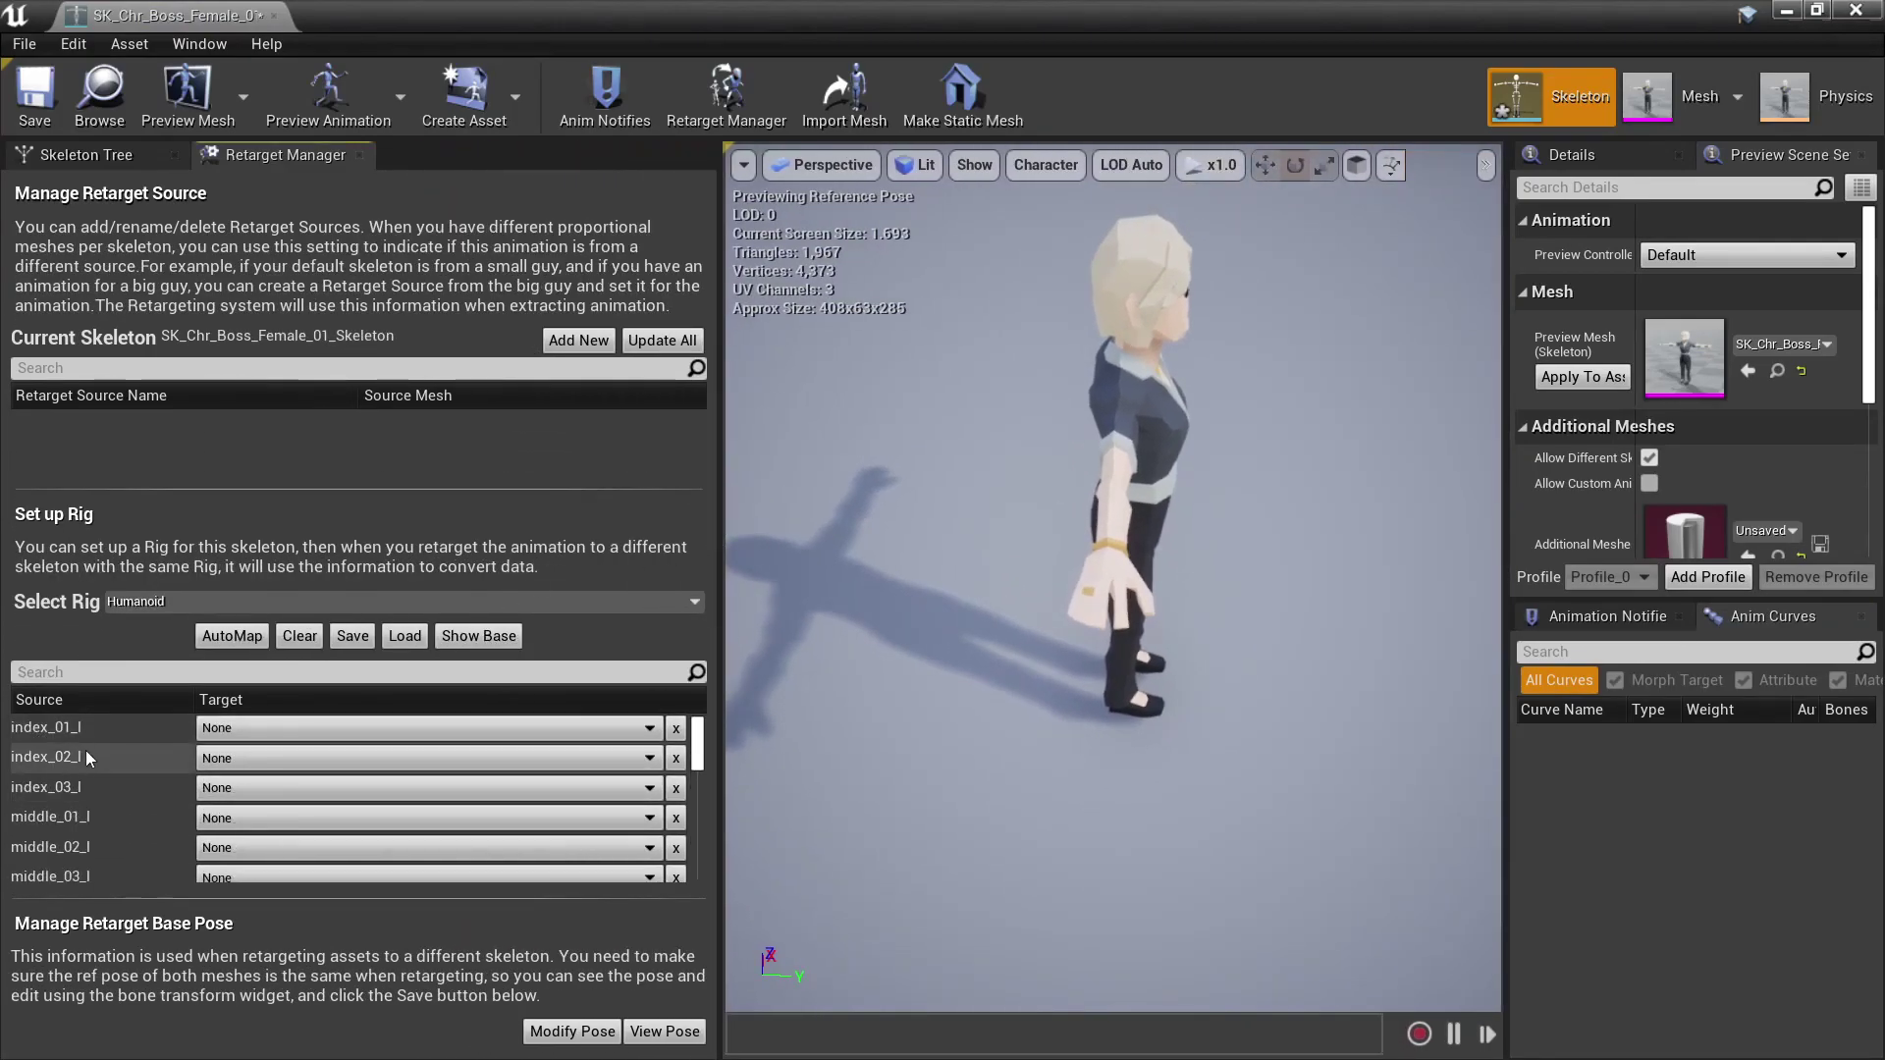
{"action": "left_click", "coordinate": [218, 730]}
{"action": "type", "text": "finger"}
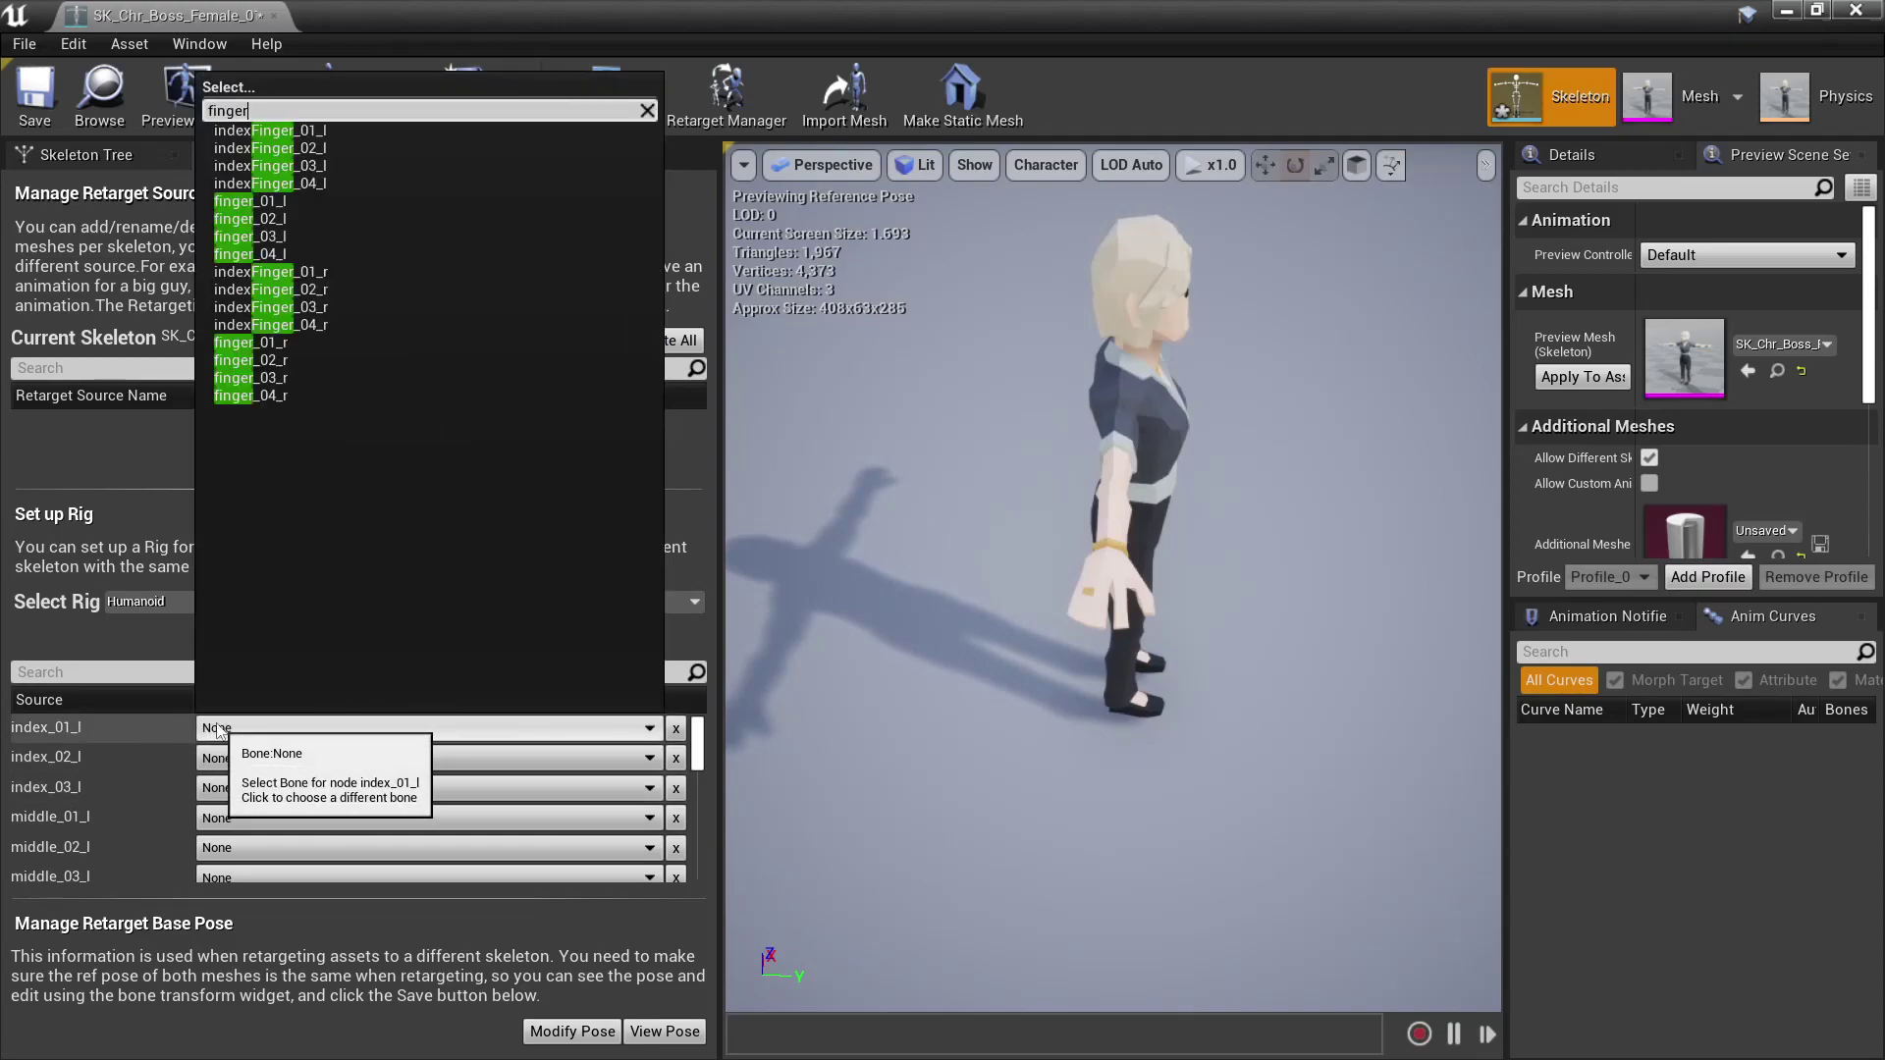
{"action": "left_click", "coordinate": [260, 135]}
{"action": "left_click", "coordinate": [218, 758]}
{"action": "left_click", "coordinate": [270, 179]}
{"action": "left_click", "coordinate": [218, 788]}
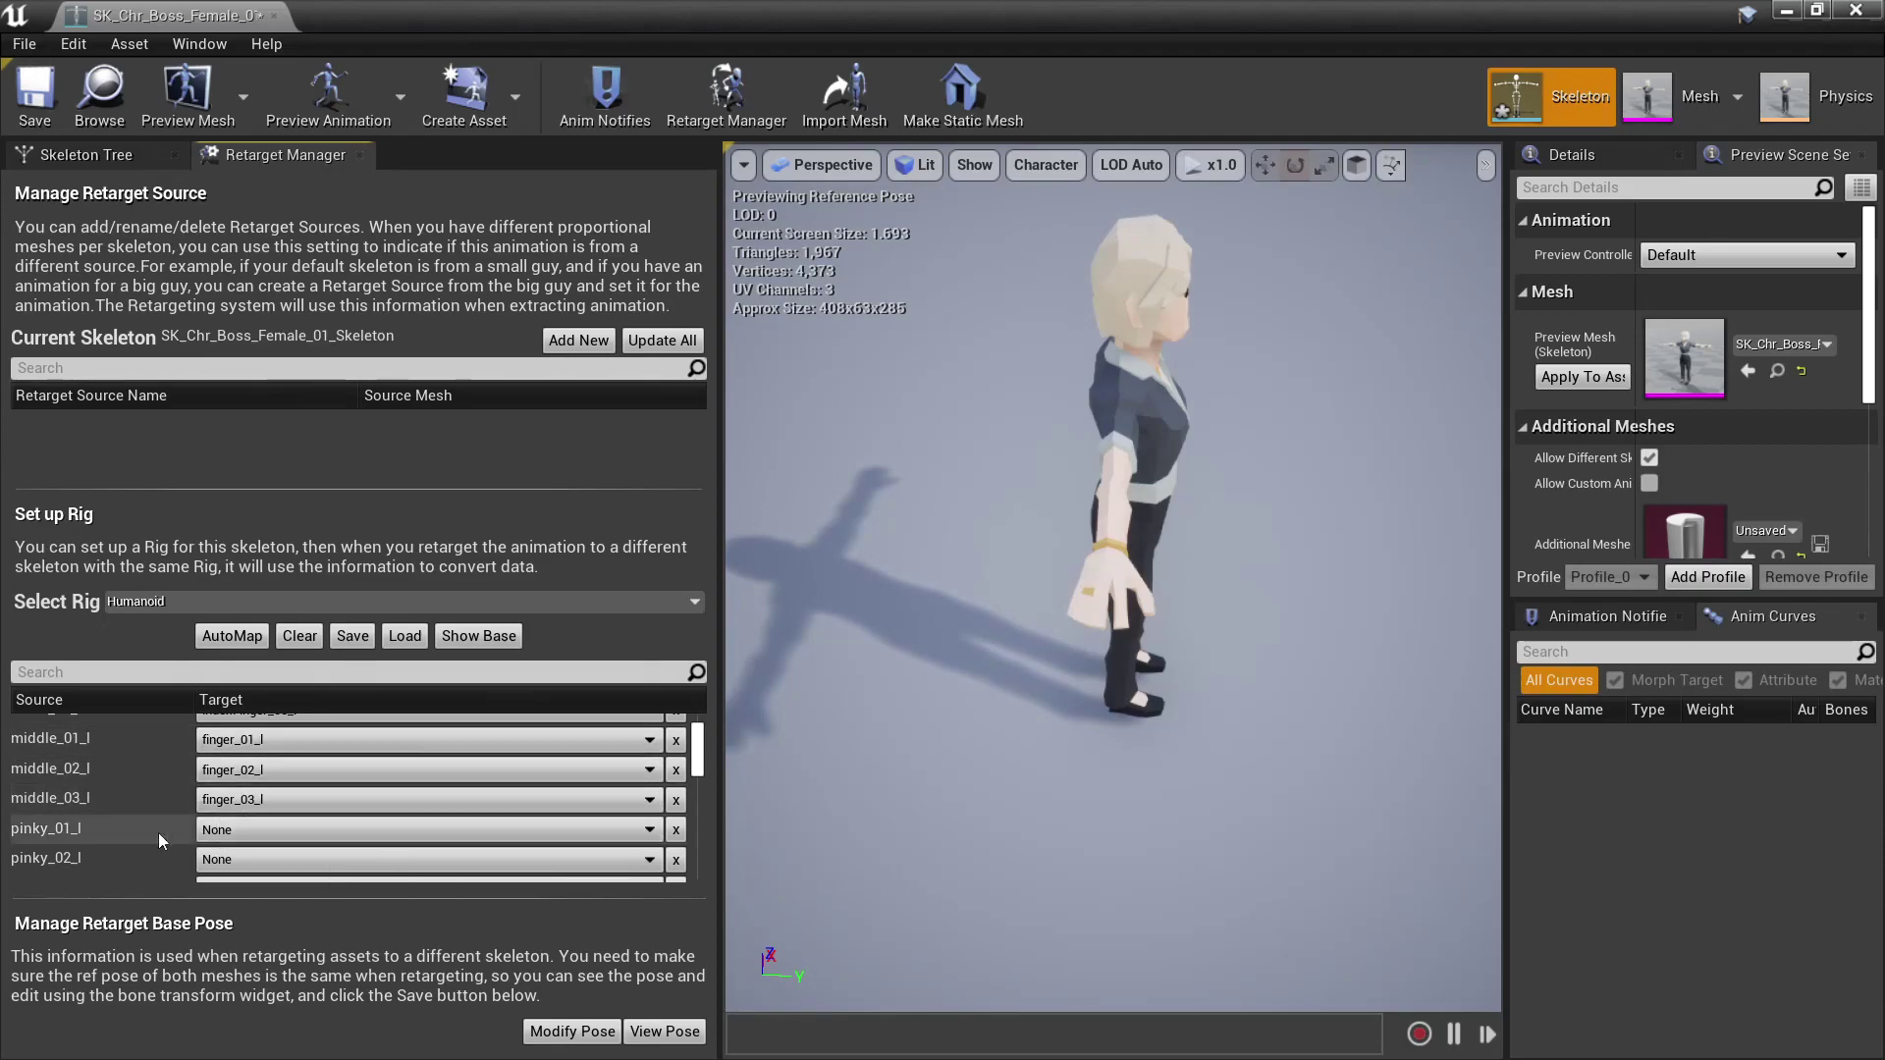
Step: Map pinky_01_l, pinky_02_l and pinky_03_l to the matching finger bones
{"action": "scroll", "coordinate": [163, 854], "scroll_direction": "down", "scroll_amount": 3}
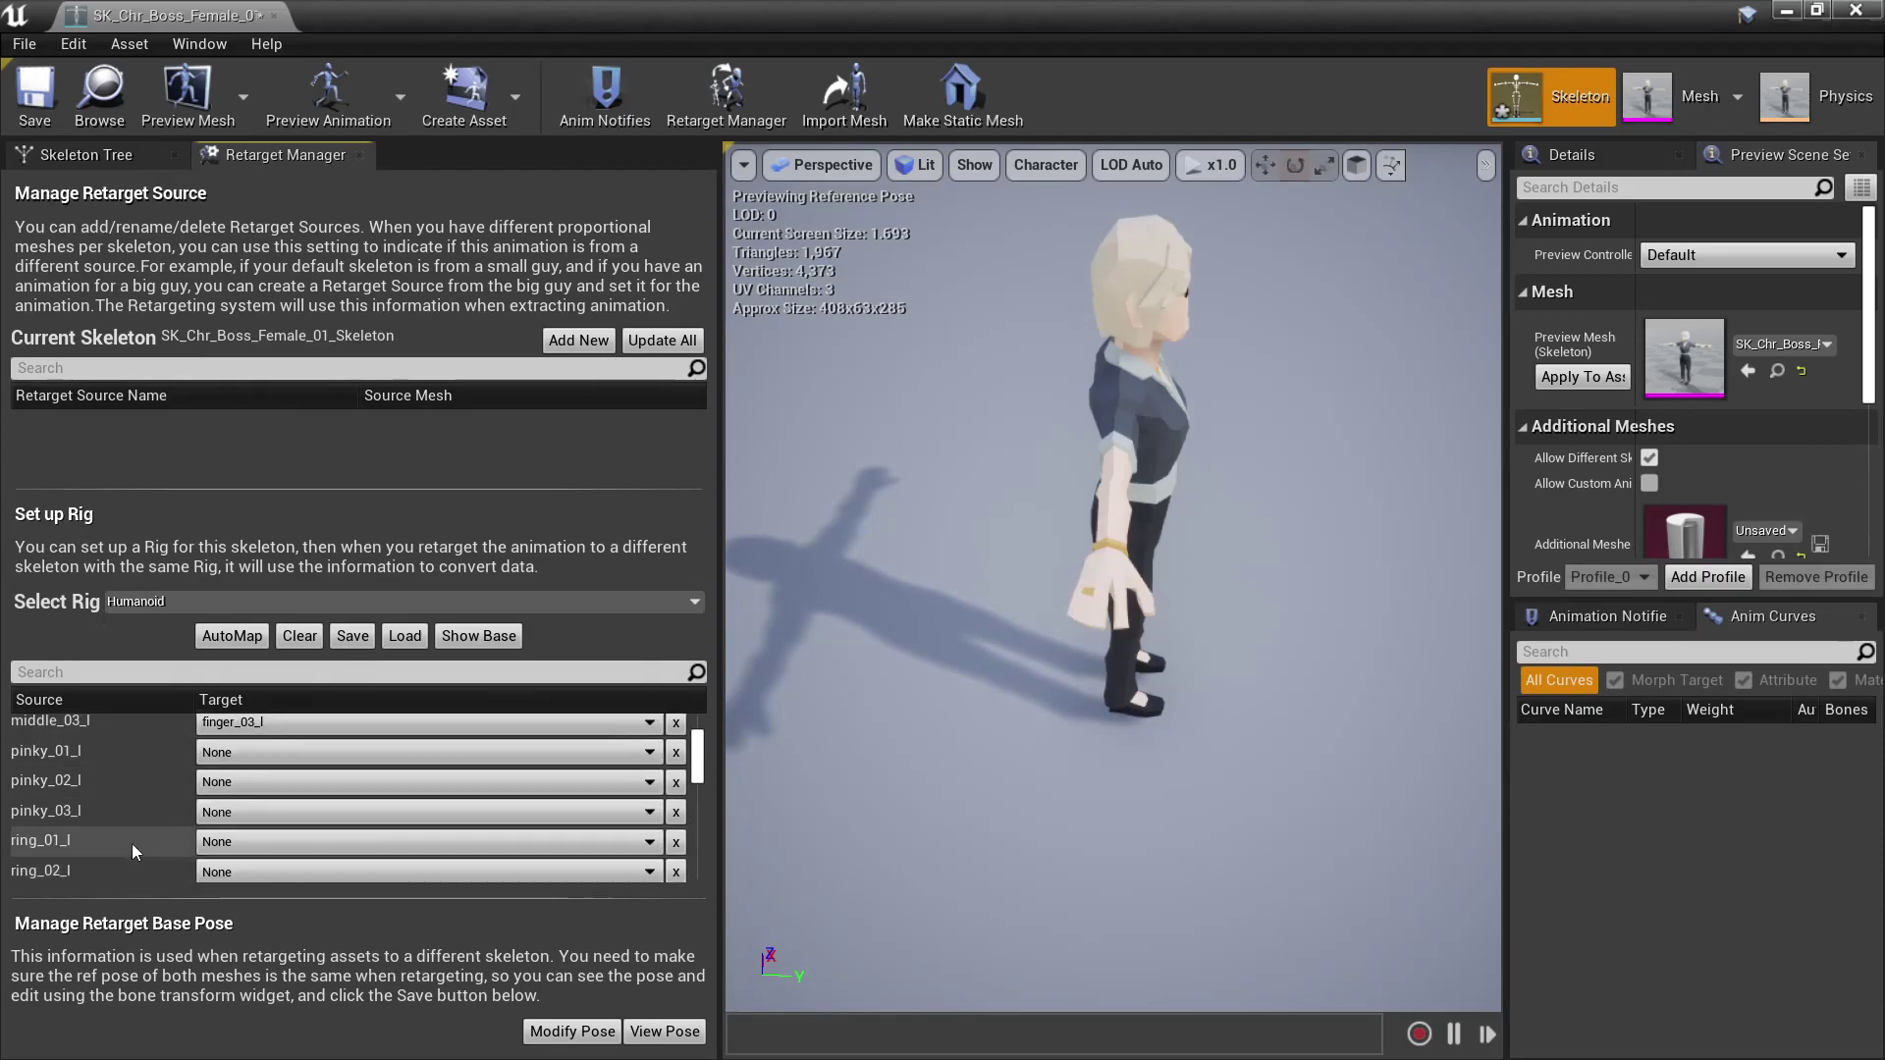
{"action": "left_click", "coordinate": [294, 752]}
{"action": "type", "text": "finger"}
{"action": "left_click", "coordinate": [251, 285]}
{"action": "left_click", "coordinate": [422, 781]}
{"action": "type", "text": "finger"}
{"action": "left_click", "coordinate": [250, 302]}
{"action": "left_click", "coordinate": [422, 812]}
{"action": "type", "text": "finger"}
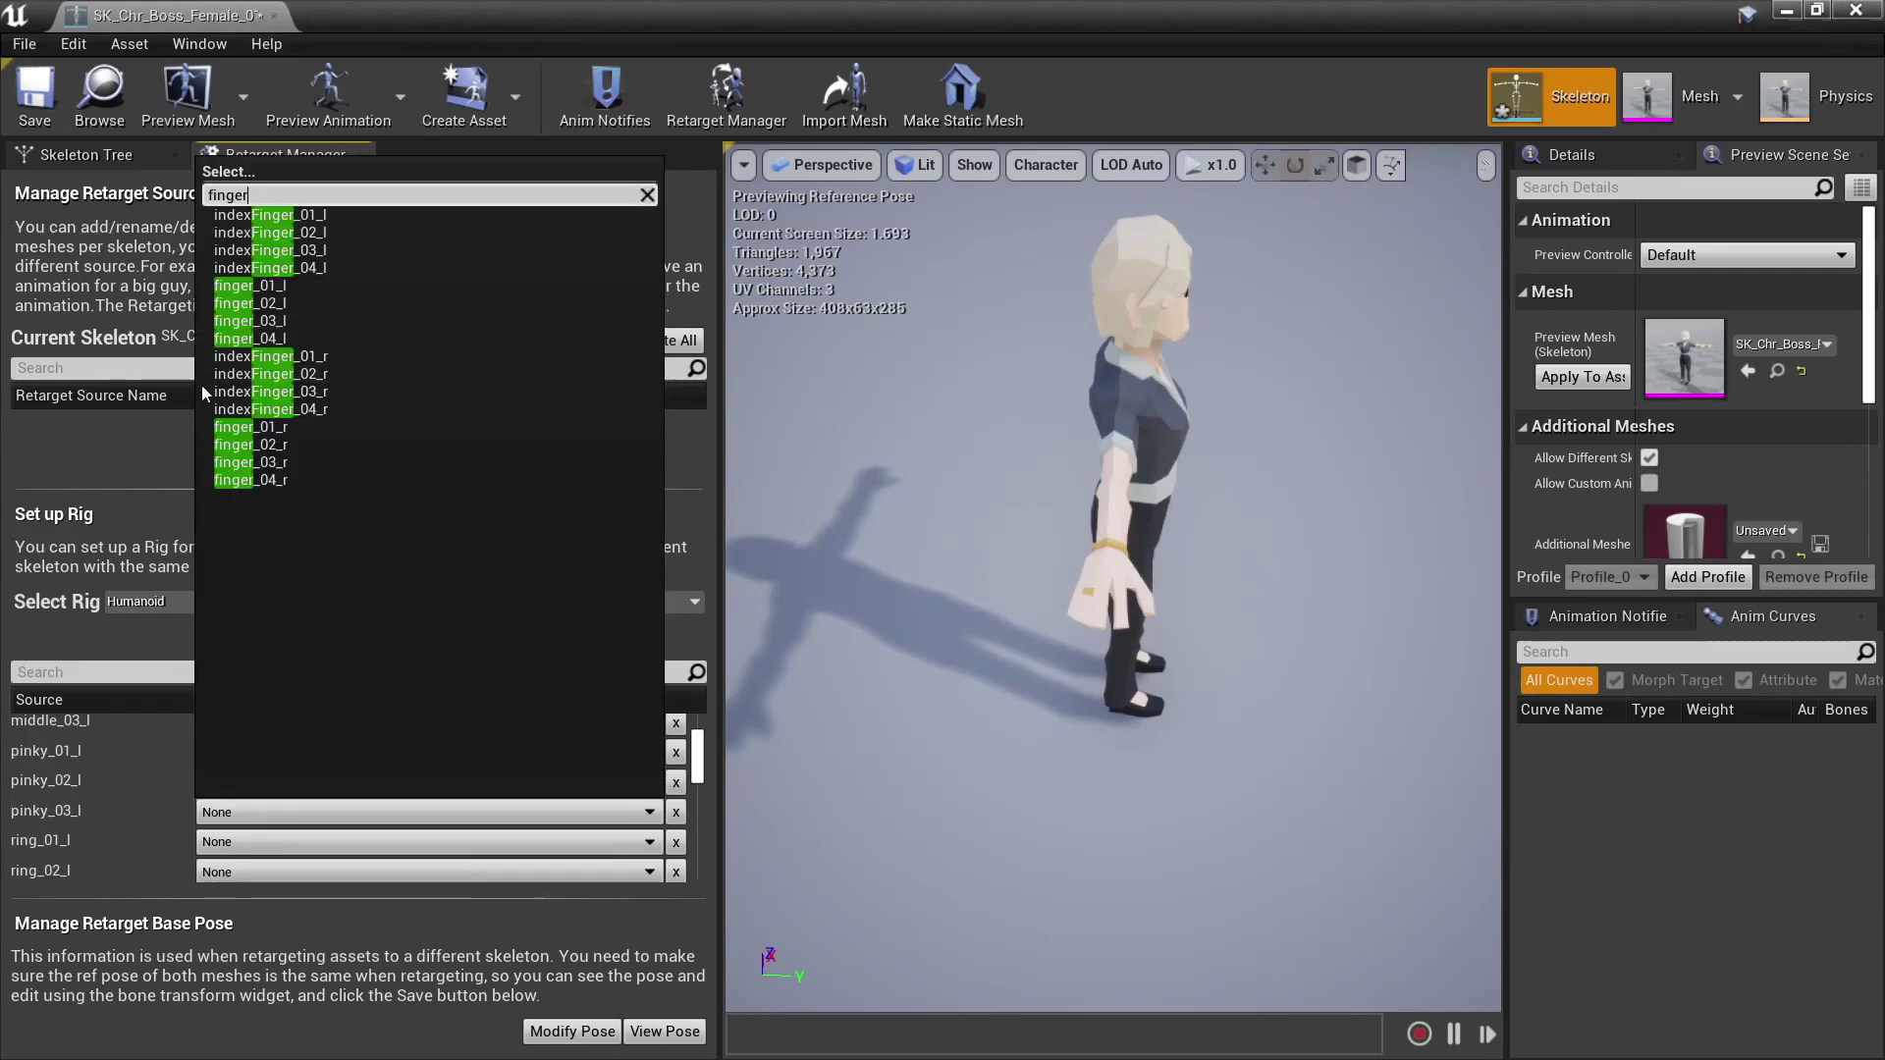
{"action": "left_click", "coordinate": [250, 320]}
Step: Map ring_03_l to finger_03_l
{"action": "scroll", "coordinate": [163, 844], "scroll_direction": "down", "scroll_amount": 1}
{"action": "left_click", "coordinate": [422, 862]}
{"action": "type", "text": "finger"}
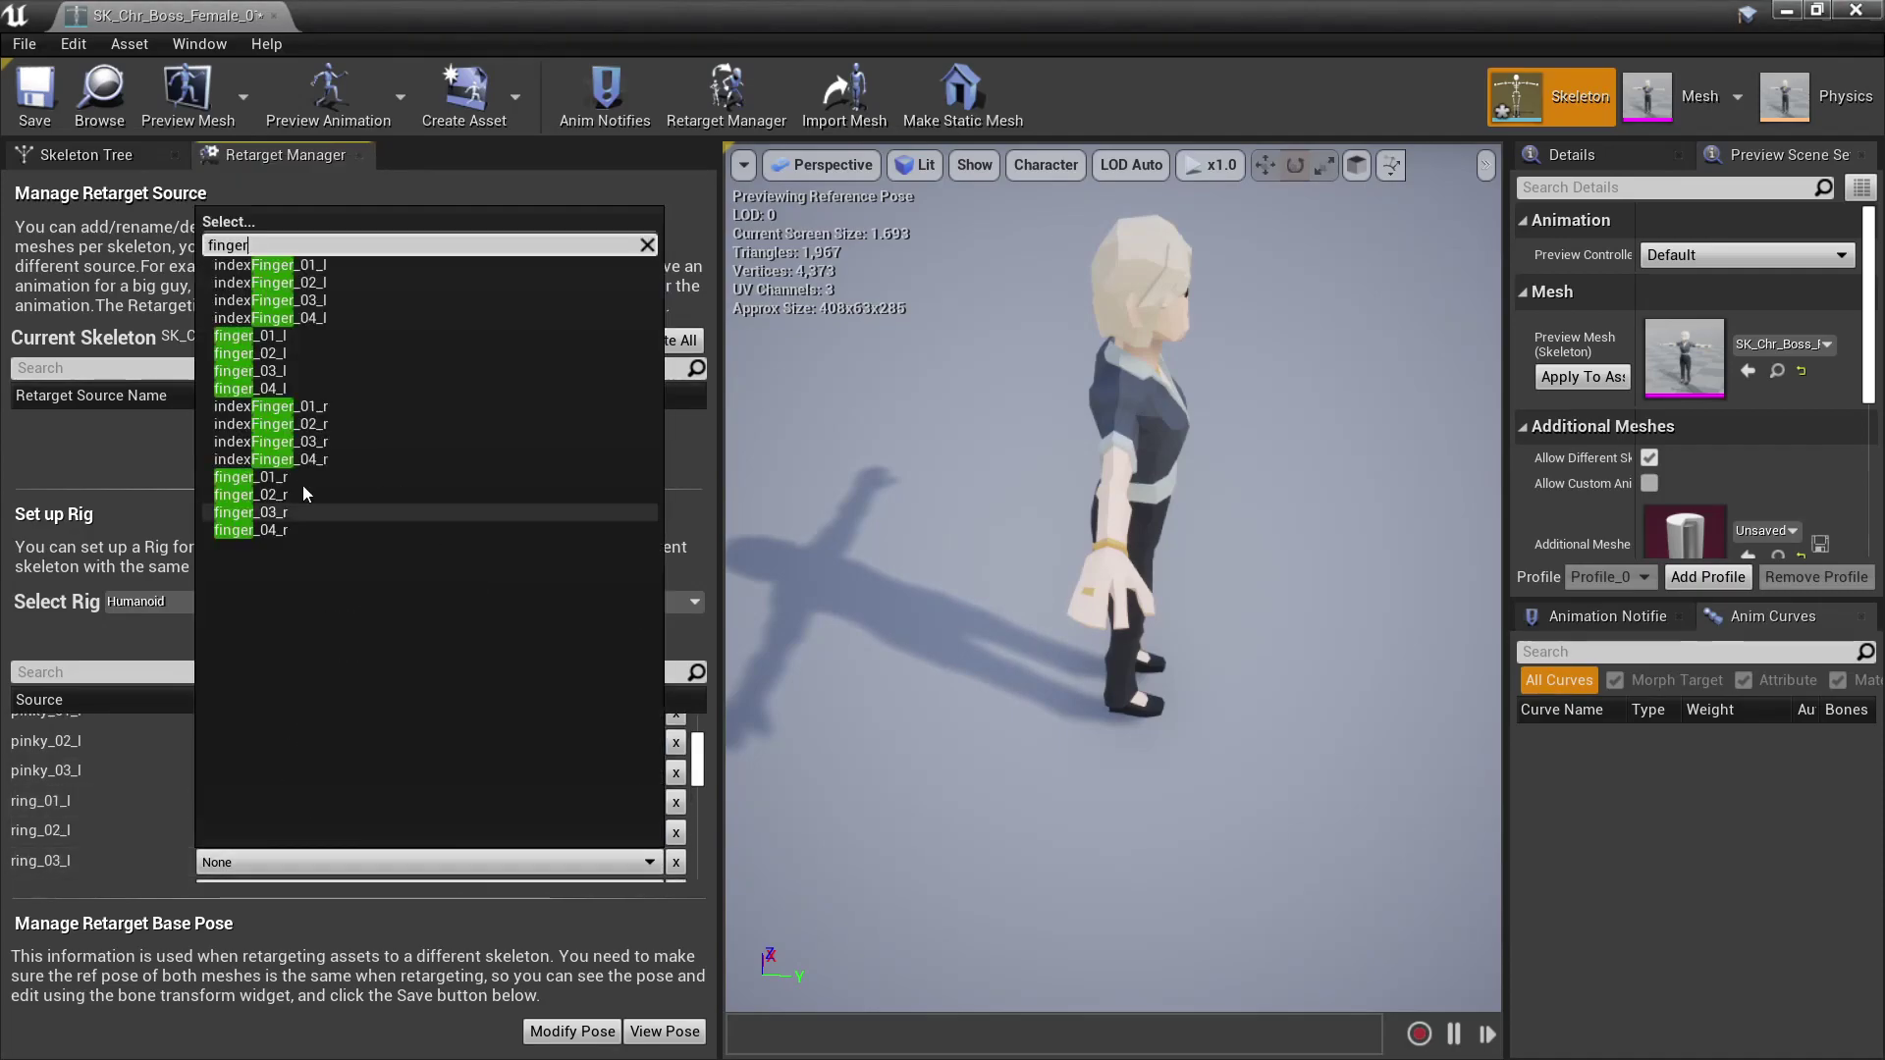
{"action": "left_click", "coordinate": [251, 370]}
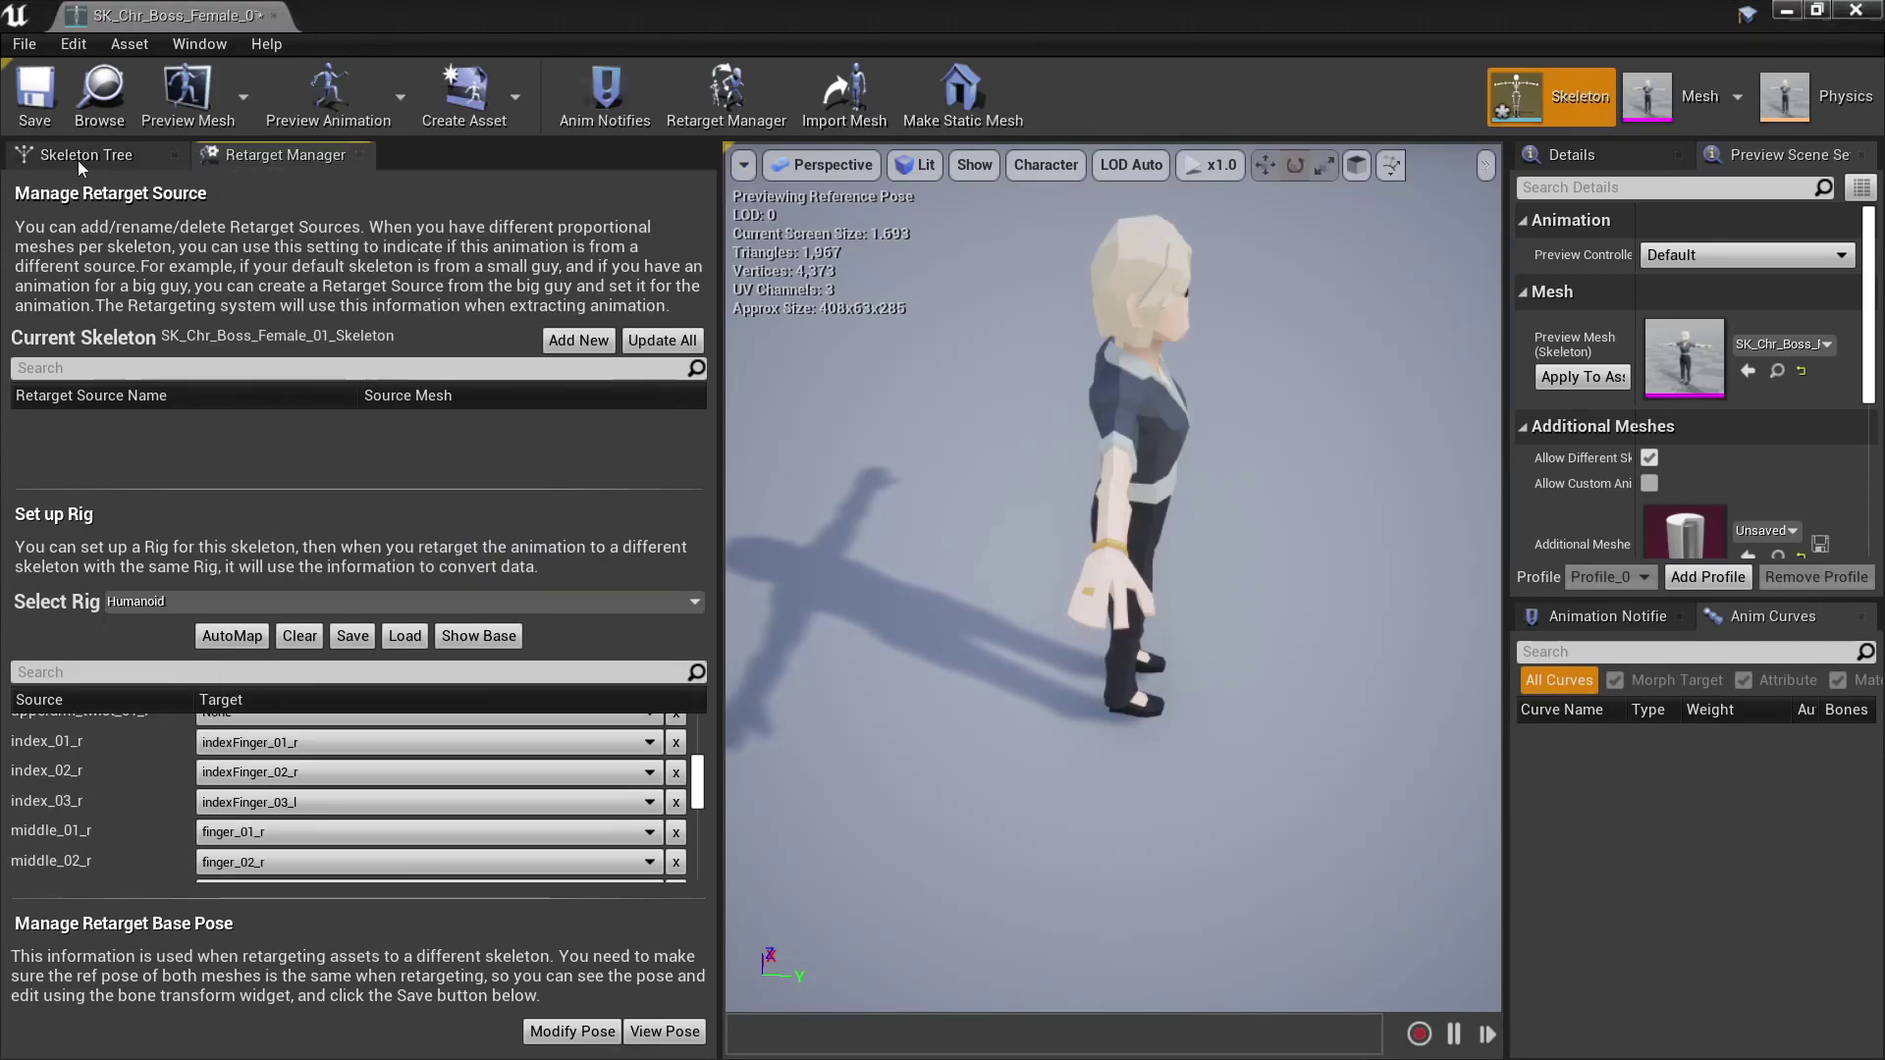
Step: Show bone retargeting options and set Pelvis to Animation Scaled and spine_01 to Skeleton
{"action": "left_click", "coordinate": [91, 156]}
{"action": "left_click", "coordinate": [84, 188]}
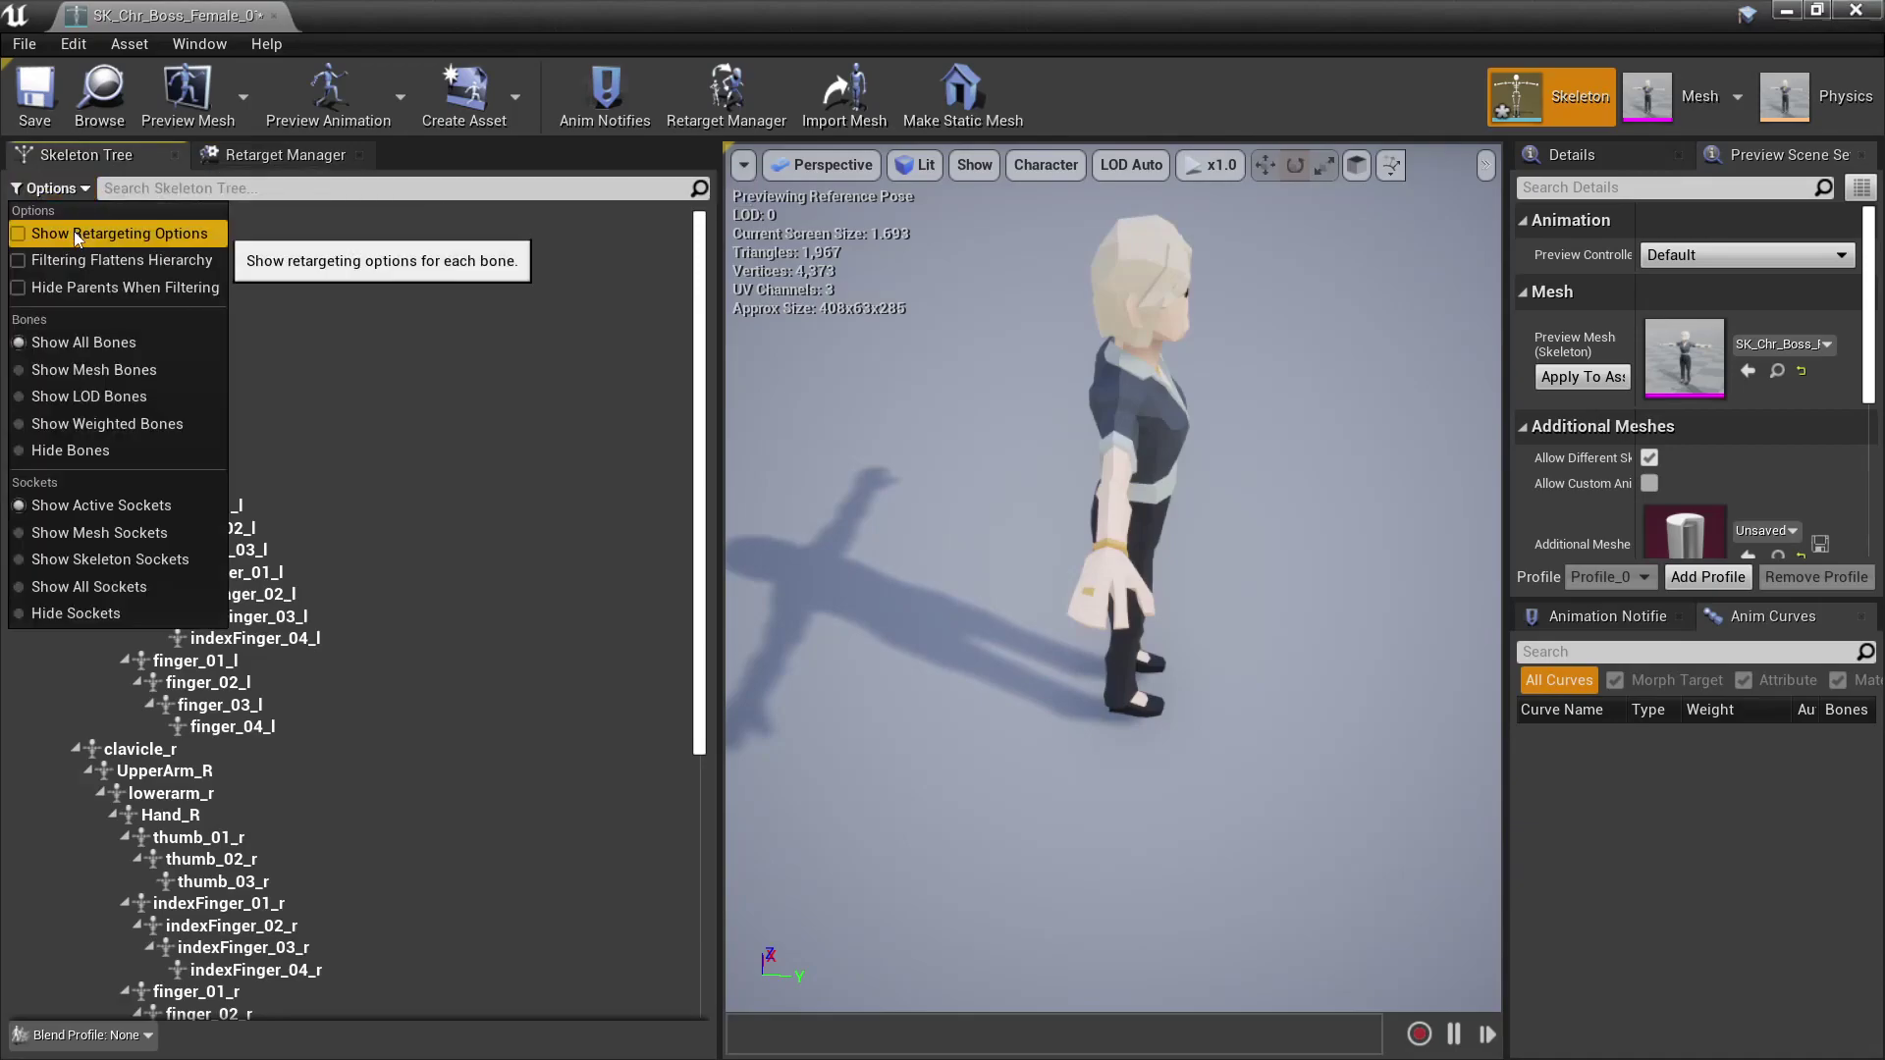
{"action": "left_click", "coordinate": [73, 232]}
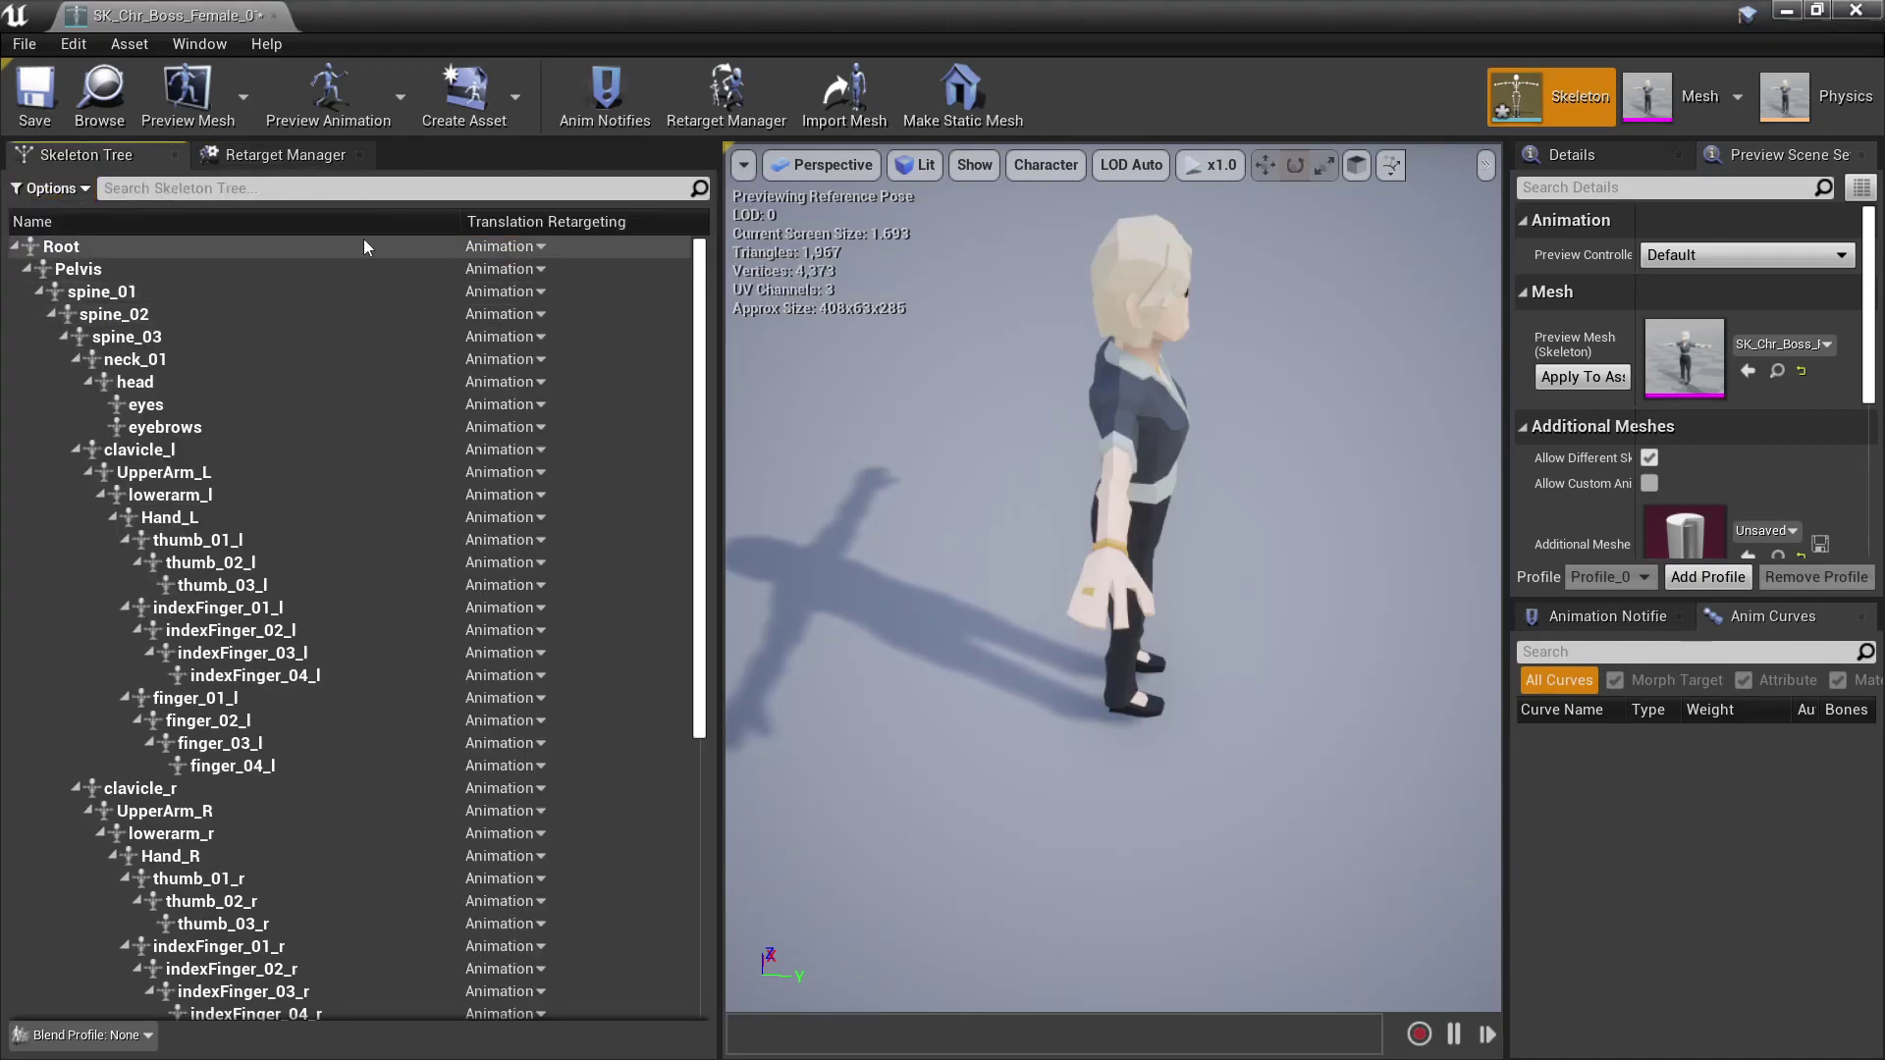
{"action": "left_click", "coordinate": [523, 271]}
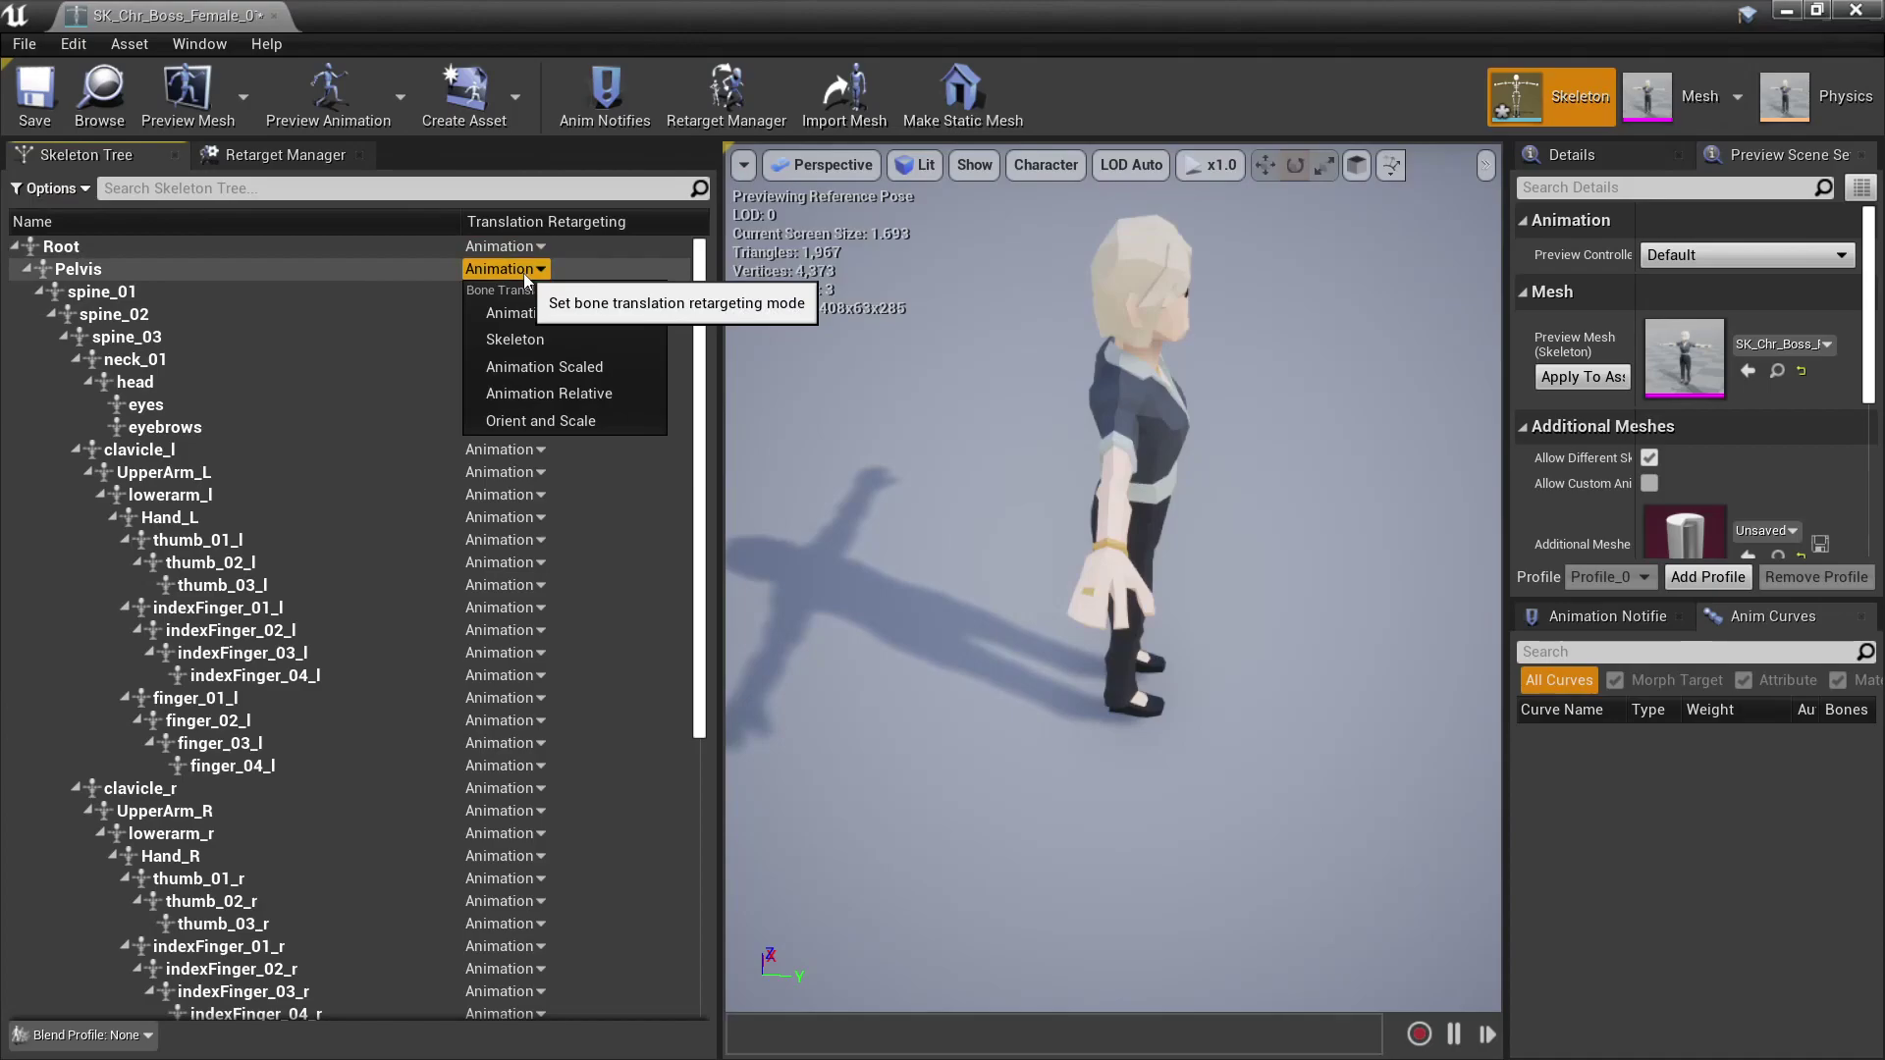
{"action": "left_click", "coordinate": [599, 364]}
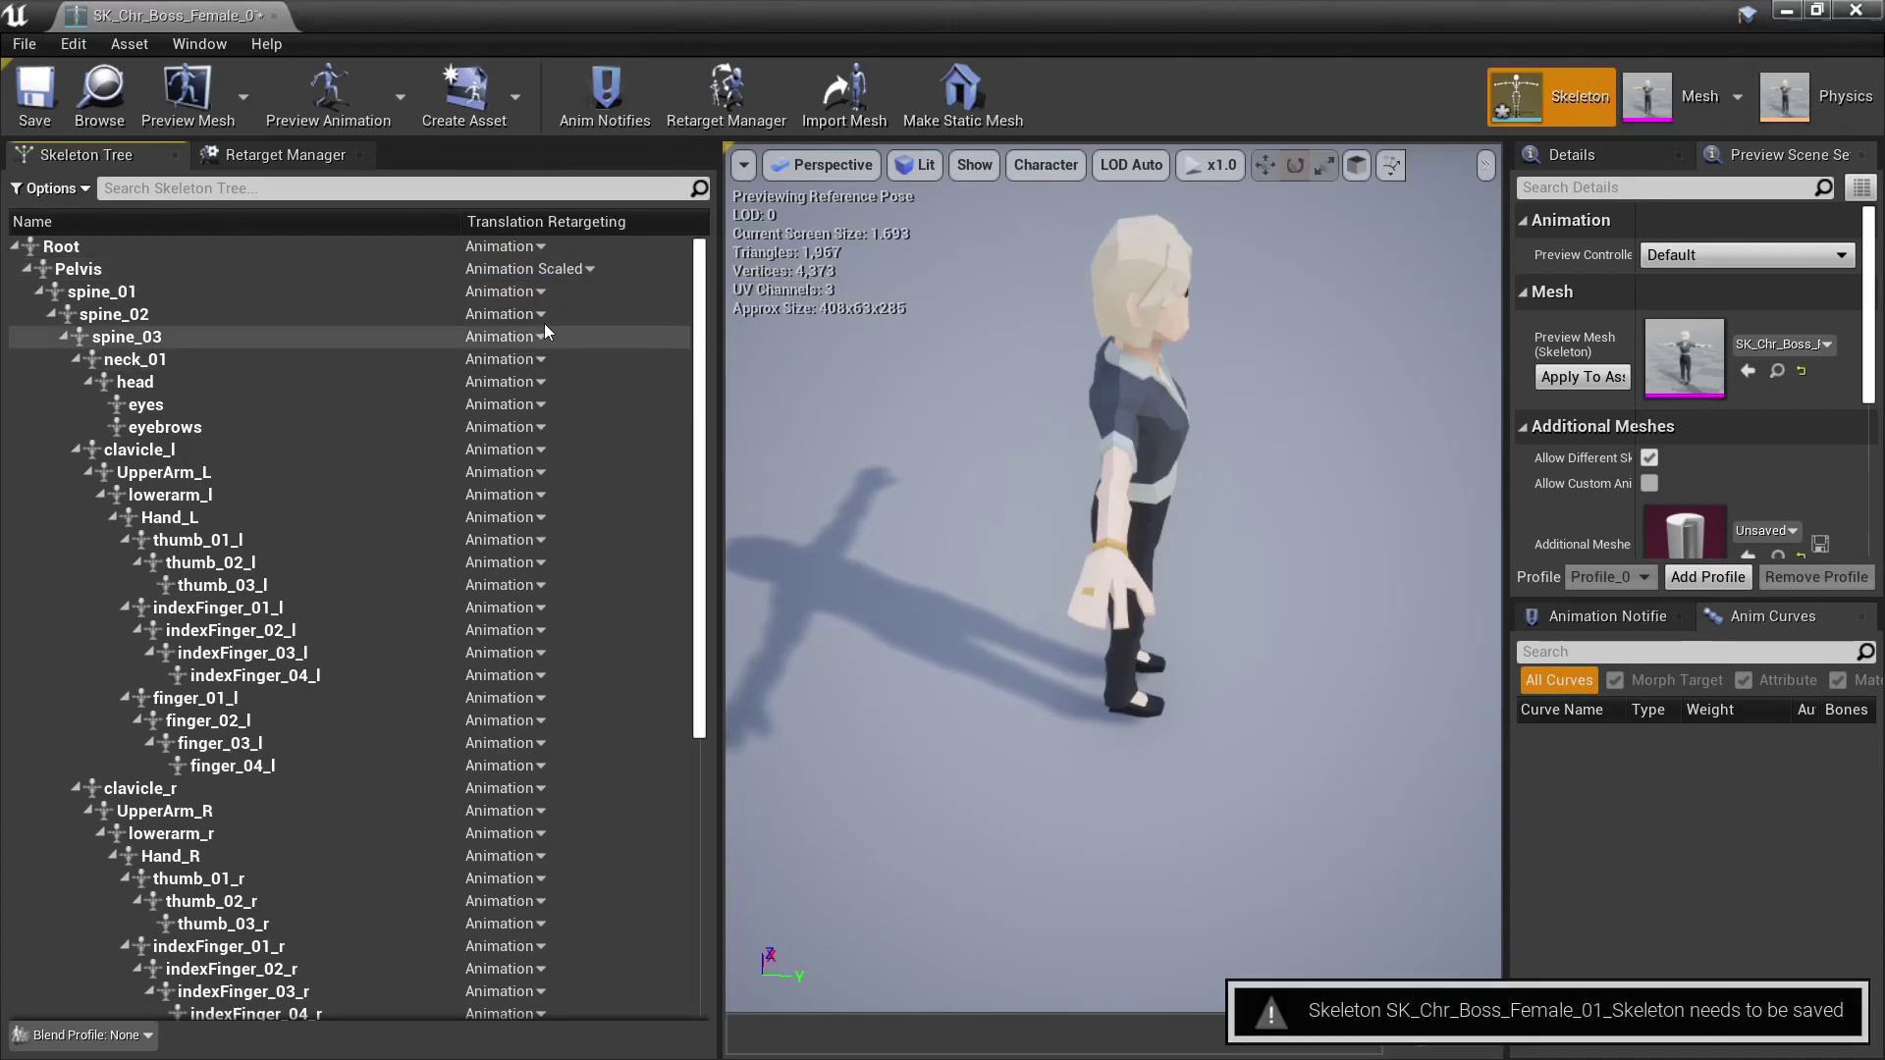
{"action": "left_click", "coordinate": [520, 294]}
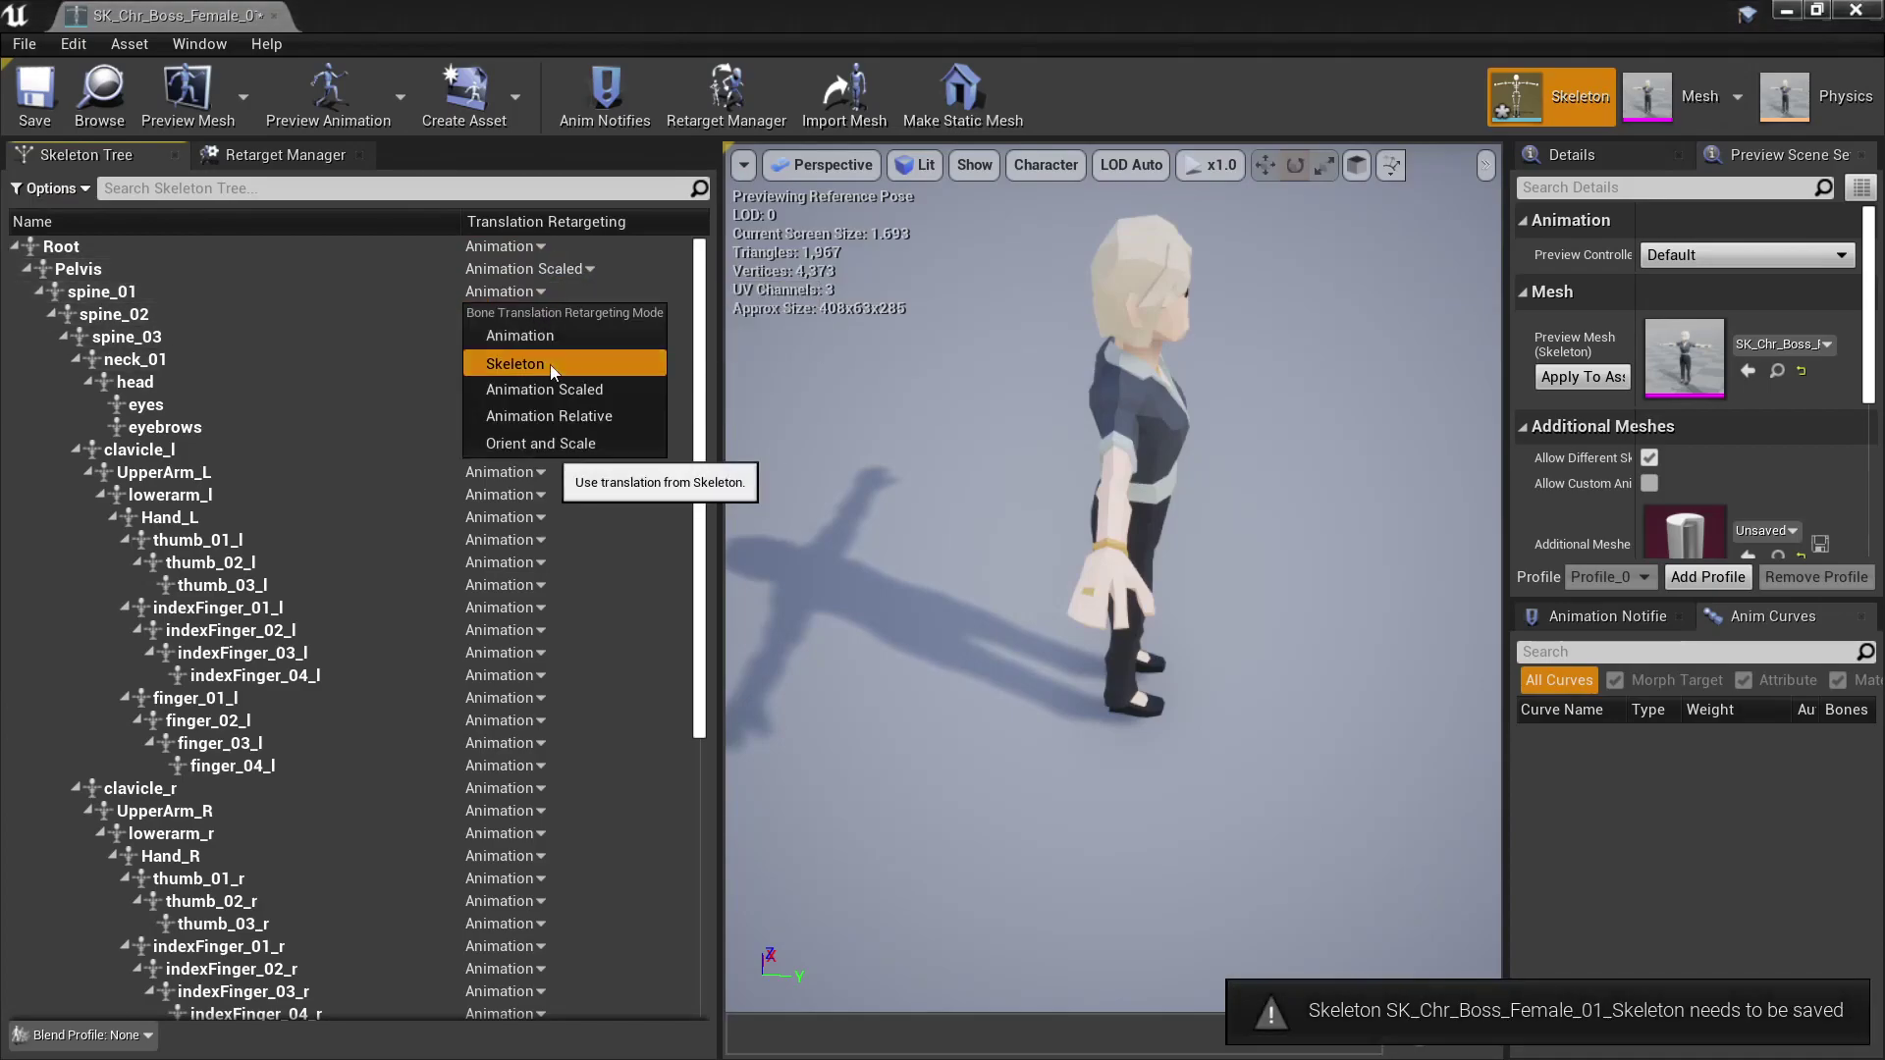
{"action": "left_click", "coordinate": [548, 363]}
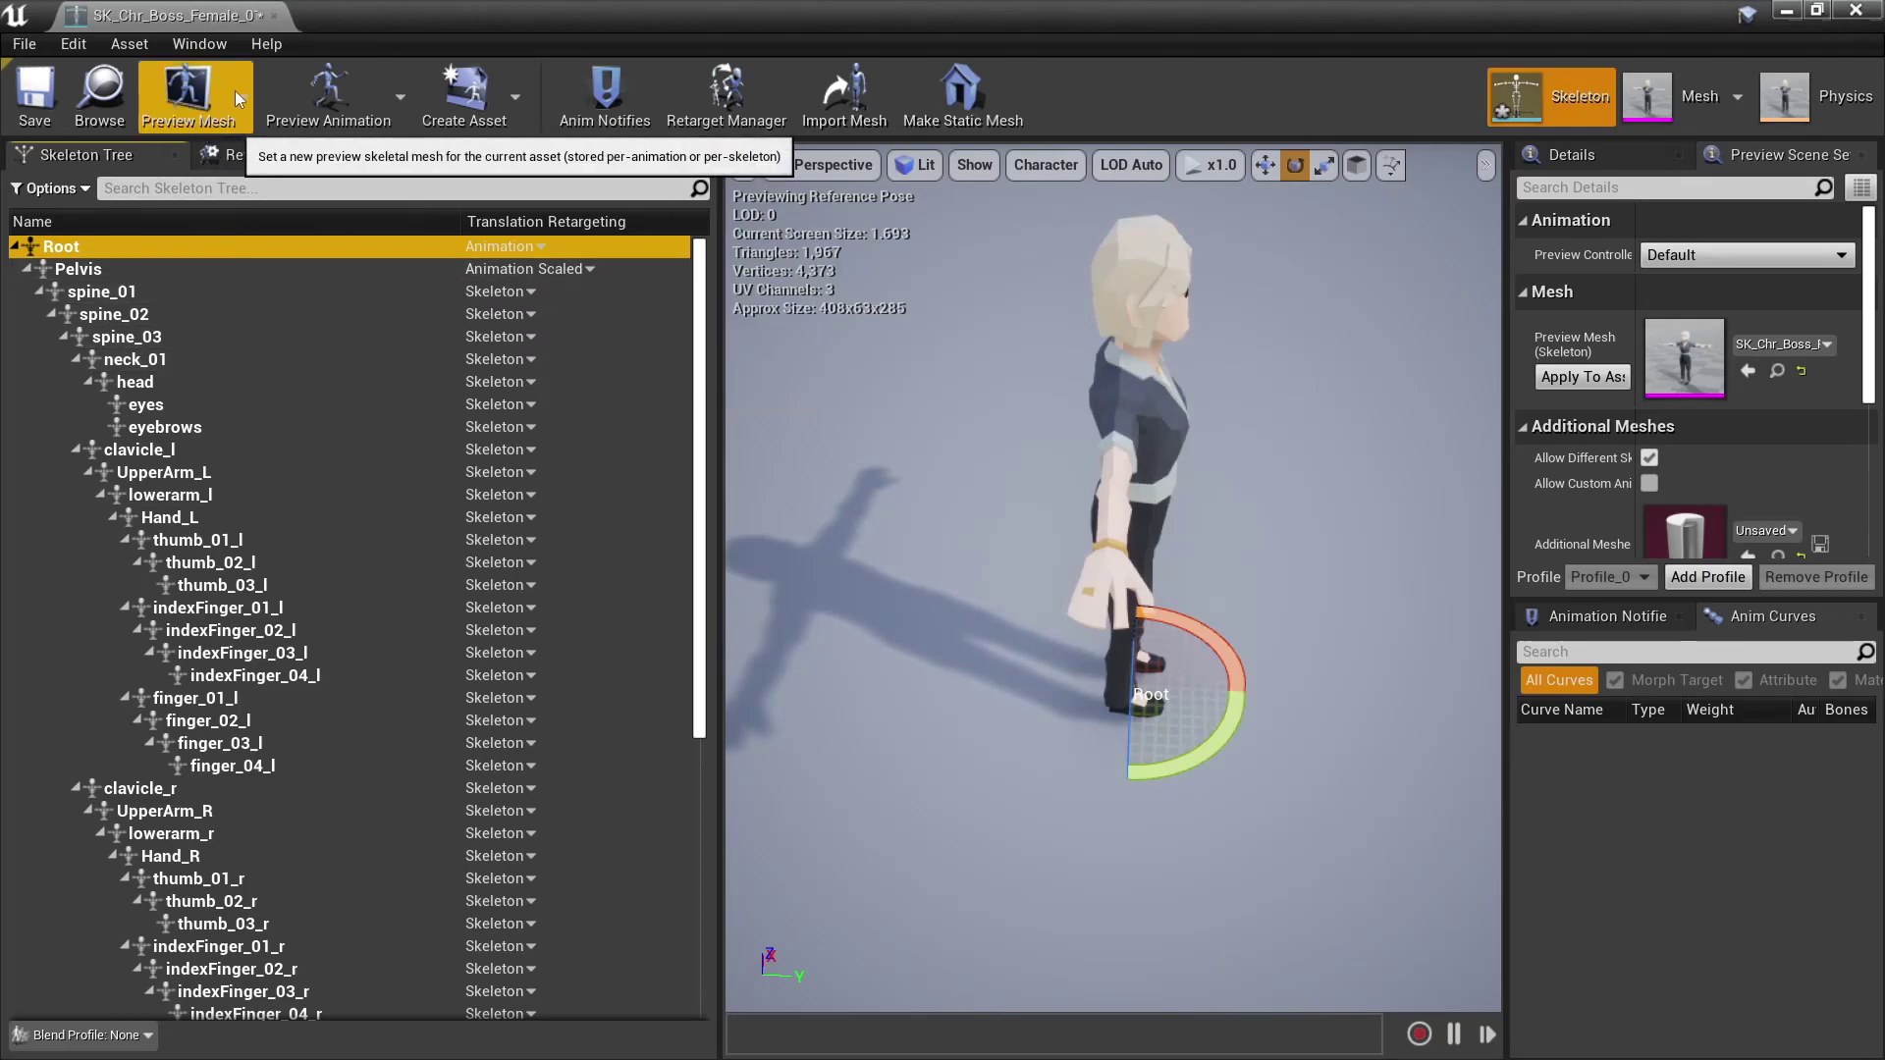
Step: Apply SK_Chr_Boss_Female_01 as the skeleton's preview mesh, save, and close the editor
{"action": "left_click", "coordinate": [242, 94]}
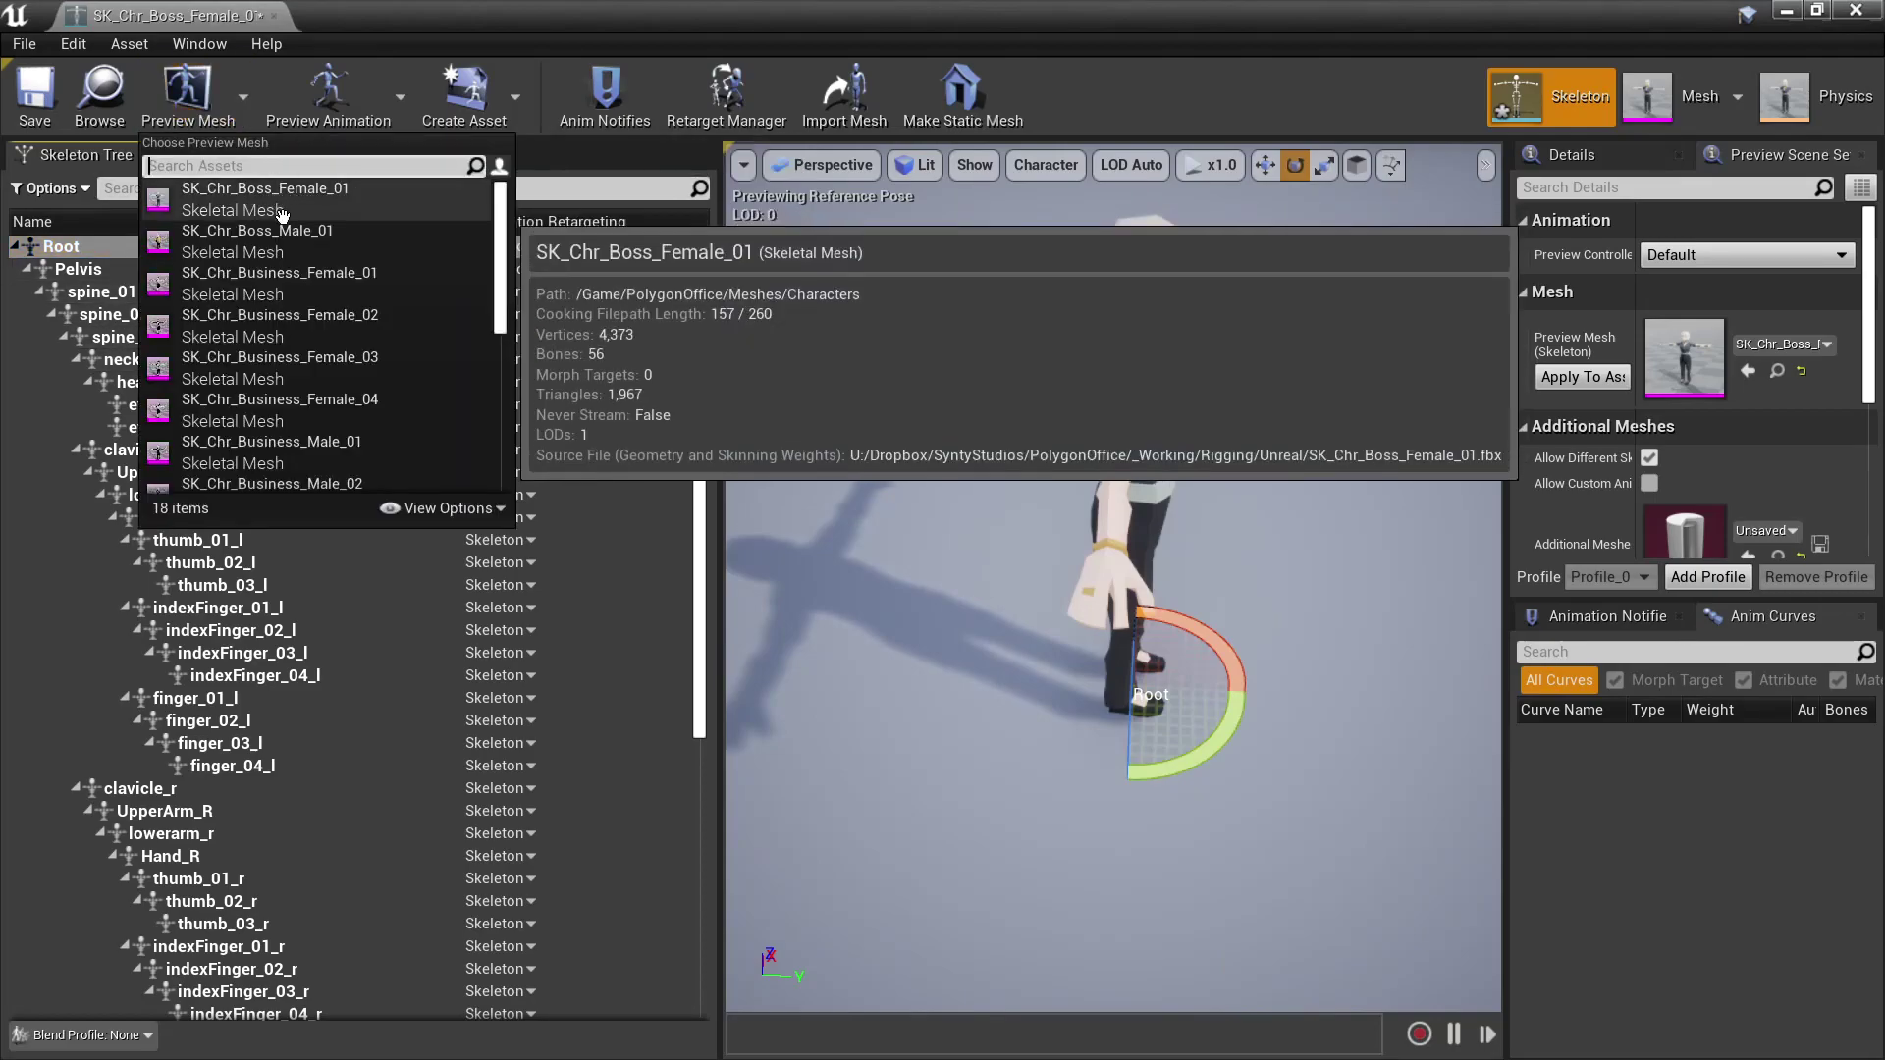
{"action": "left_click", "coordinate": [342, 213]}
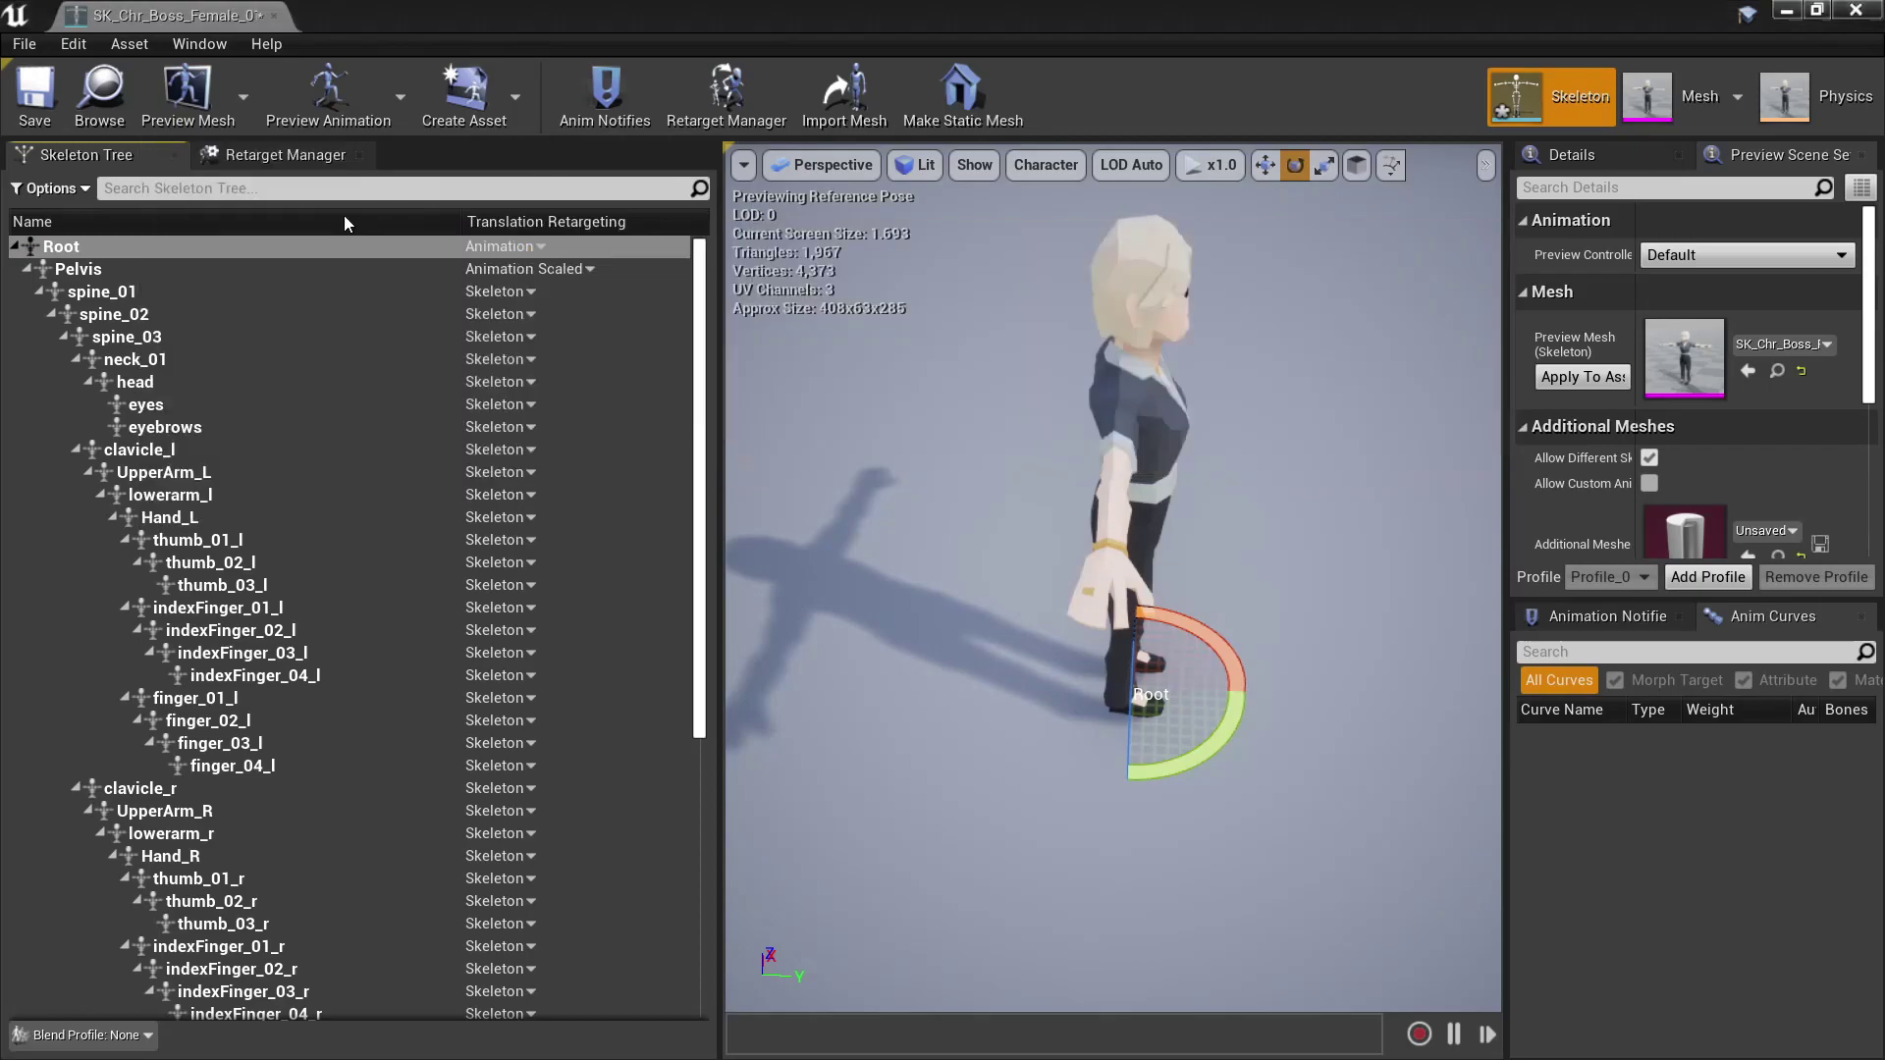
{"action": "left_click", "coordinate": [1611, 386]}
{"action": "left_click", "coordinate": [34, 94]}
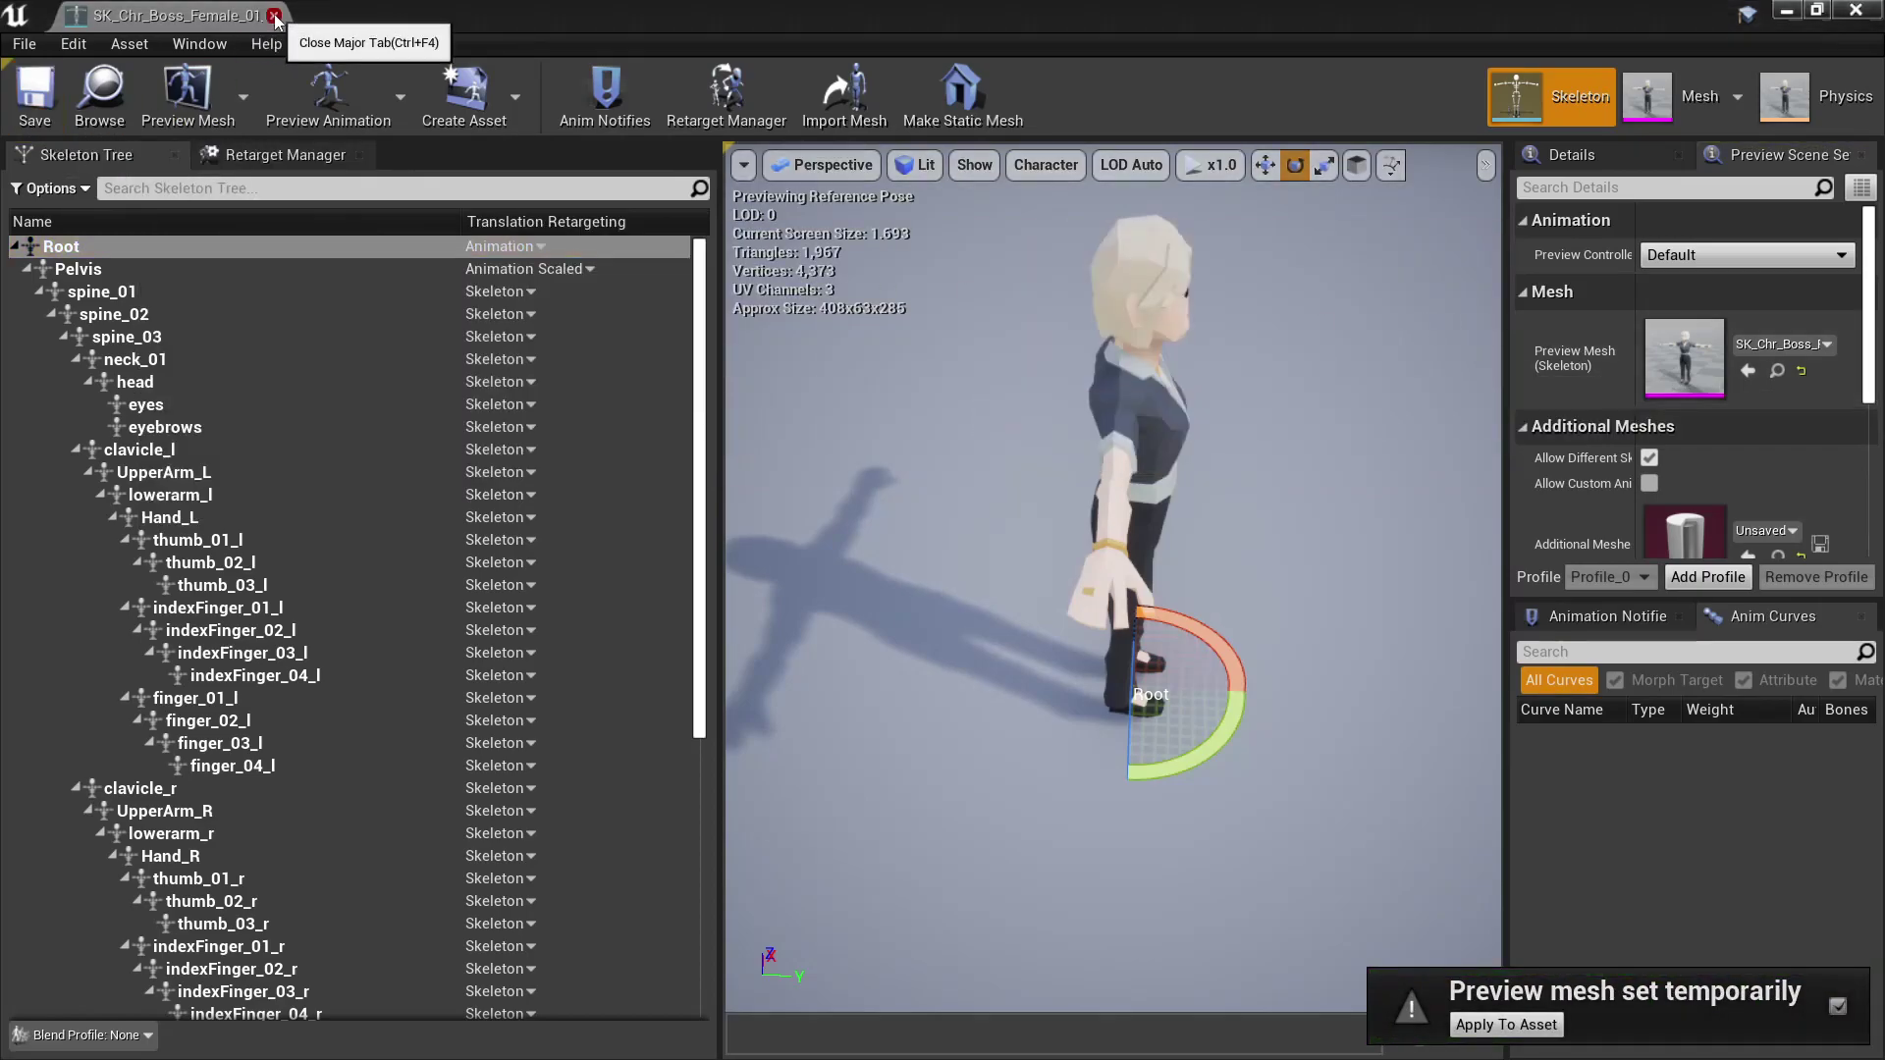
{"action": "left_click", "coordinate": [275, 17]}
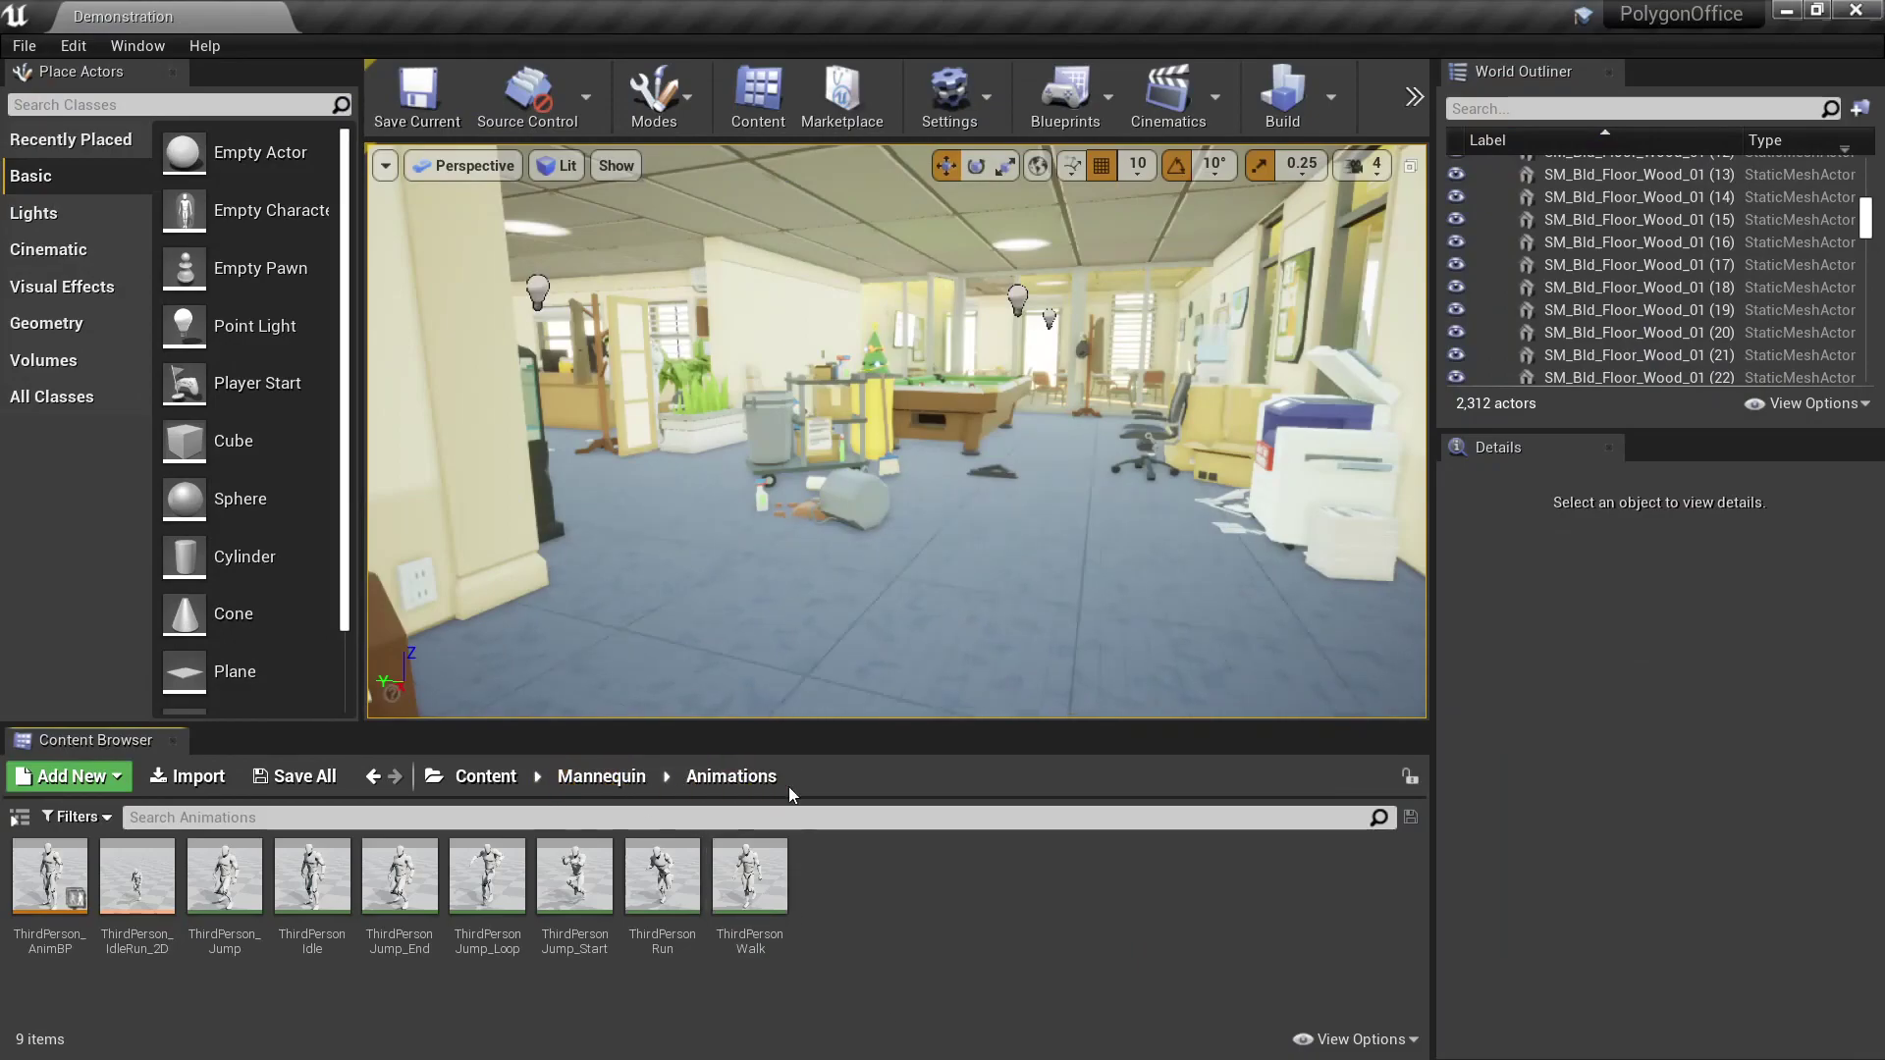
{"action": "right_click", "coordinate": [56, 905]}
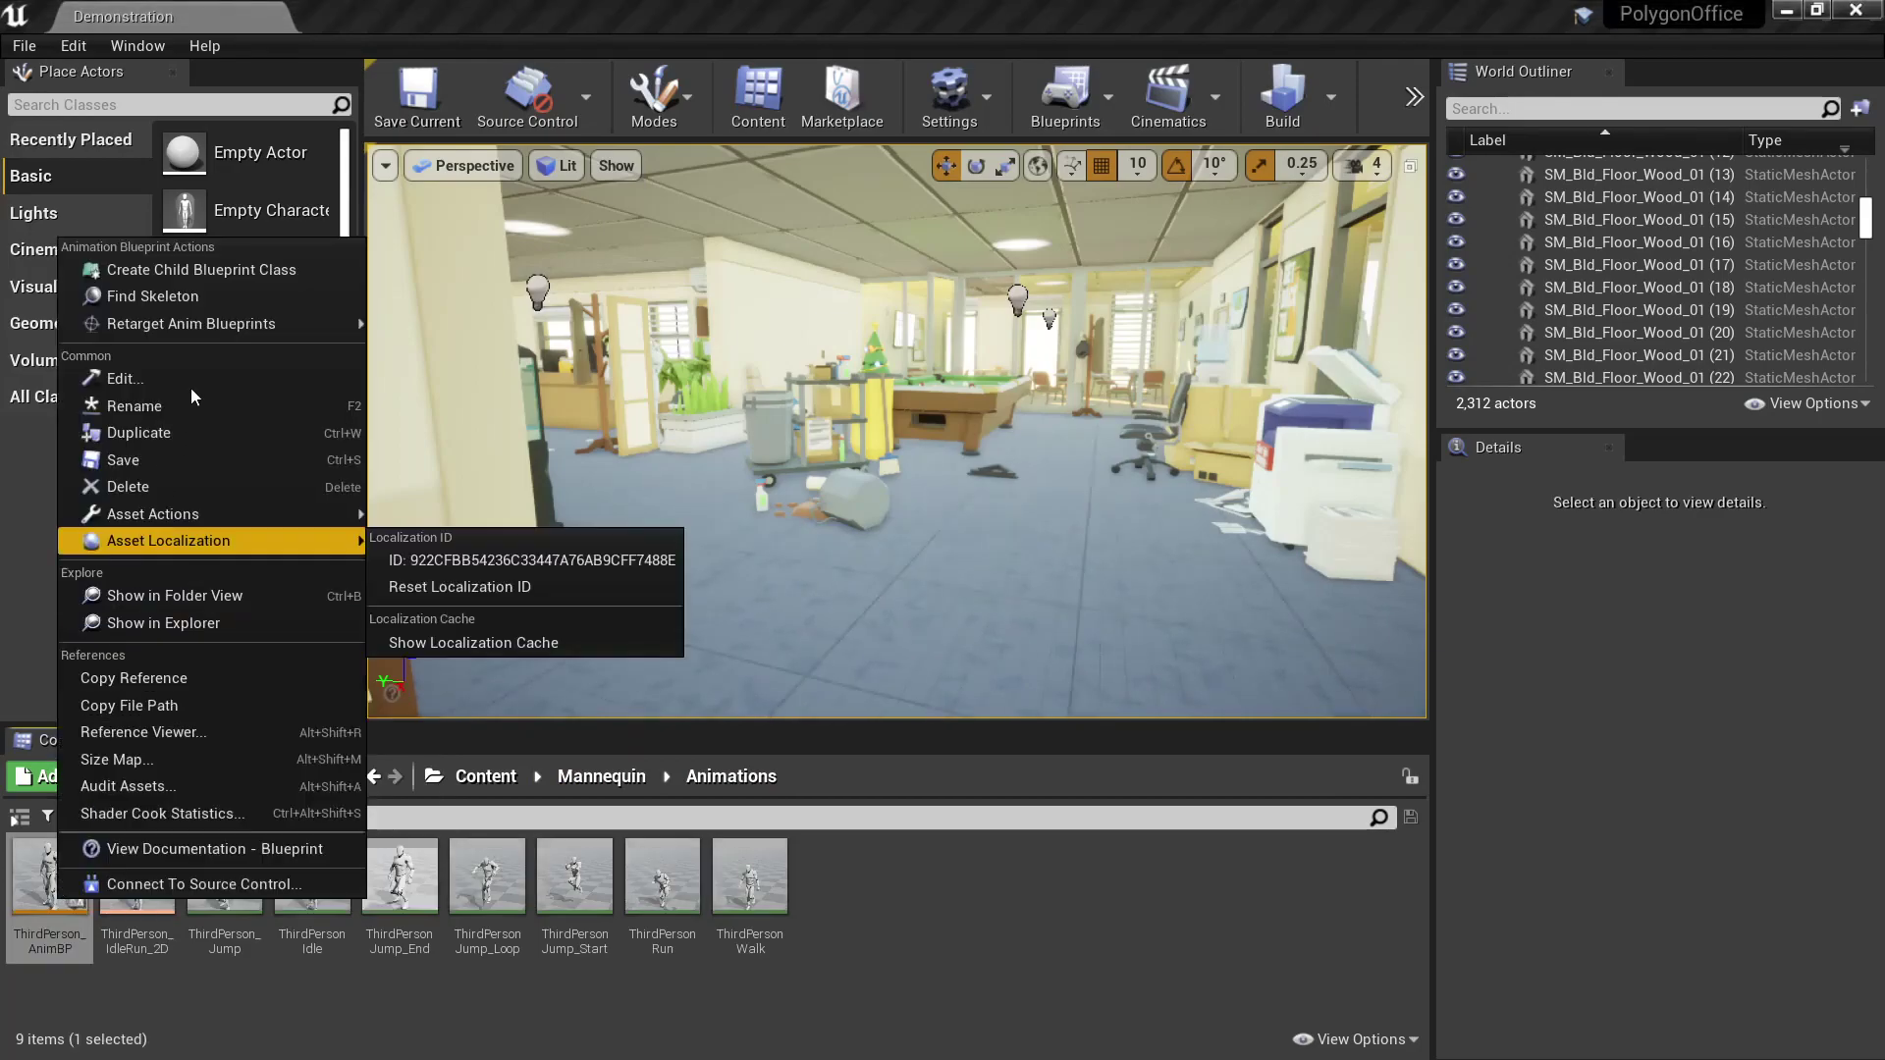
Step: Duplicate and retarget ThirdPerson_AnimBP to the boss skeleton into the Characters Retarget folder
{"action": "left_click", "coordinate": [420, 324]}
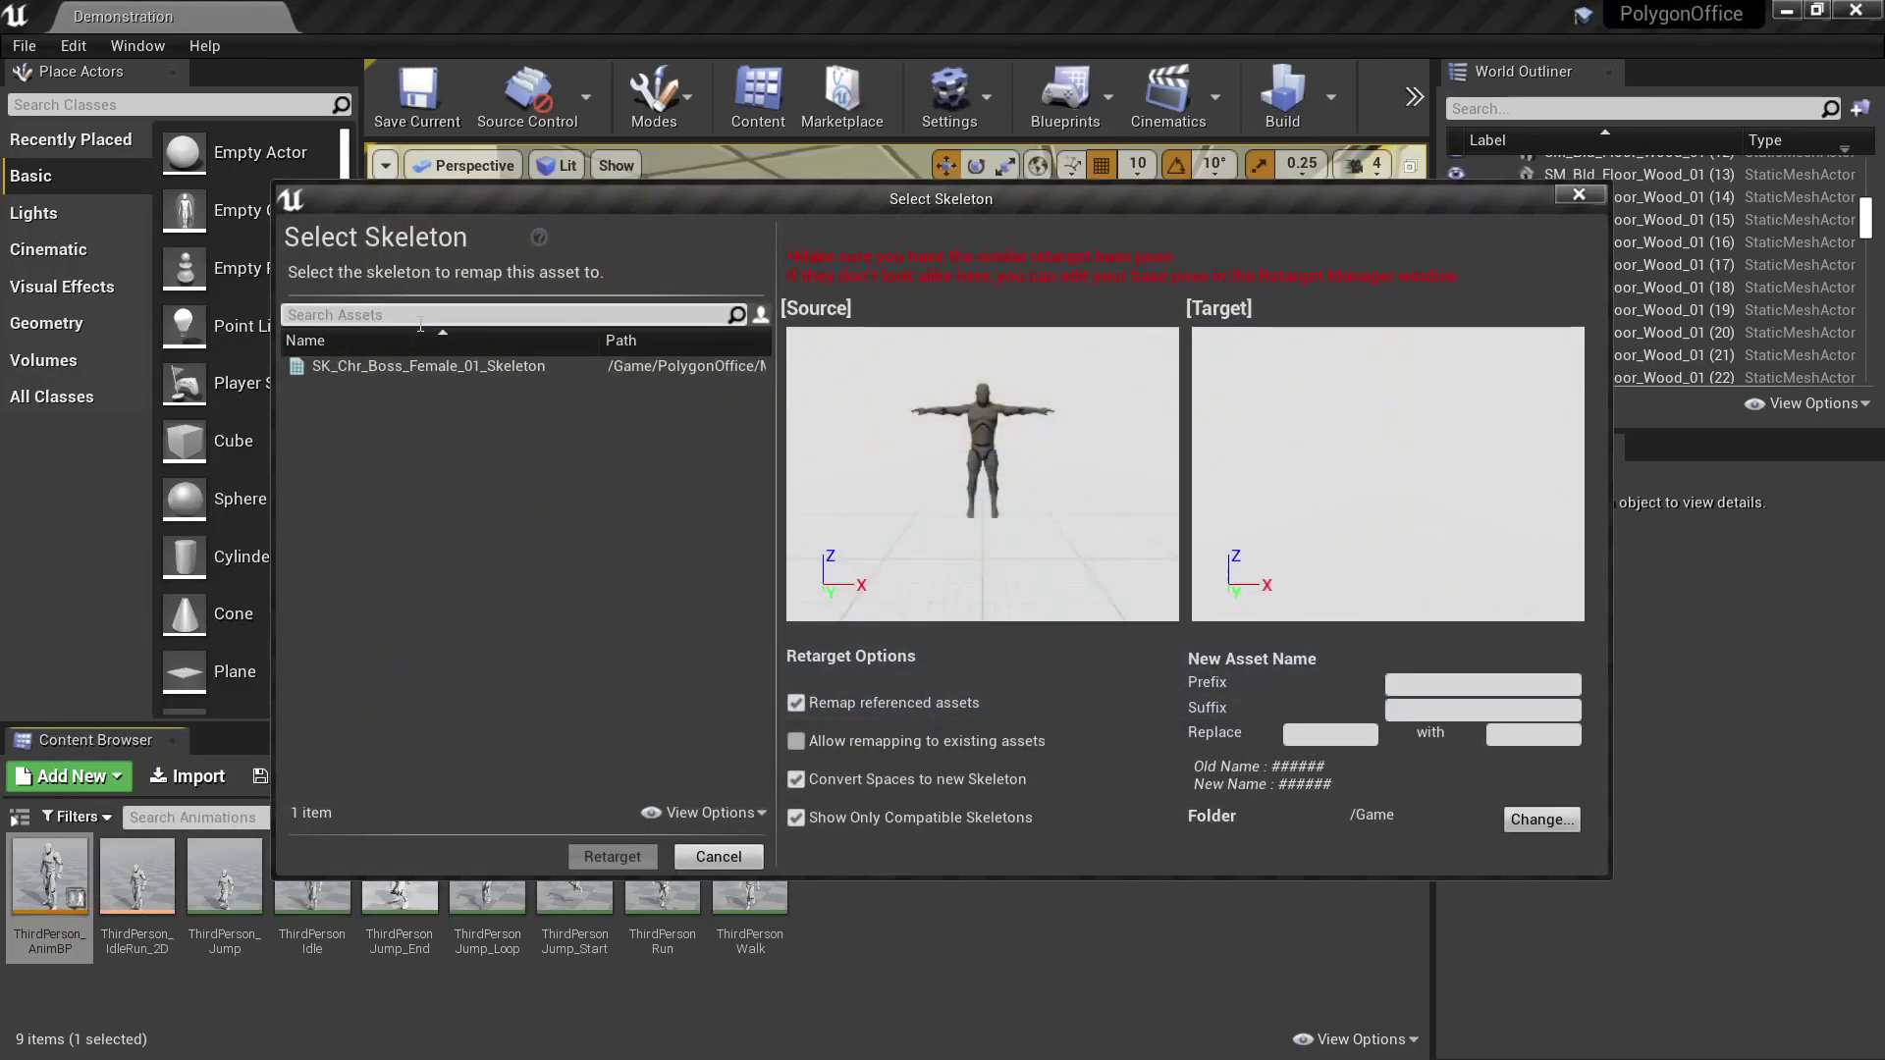
{"action": "left_click", "coordinate": [500, 367]}
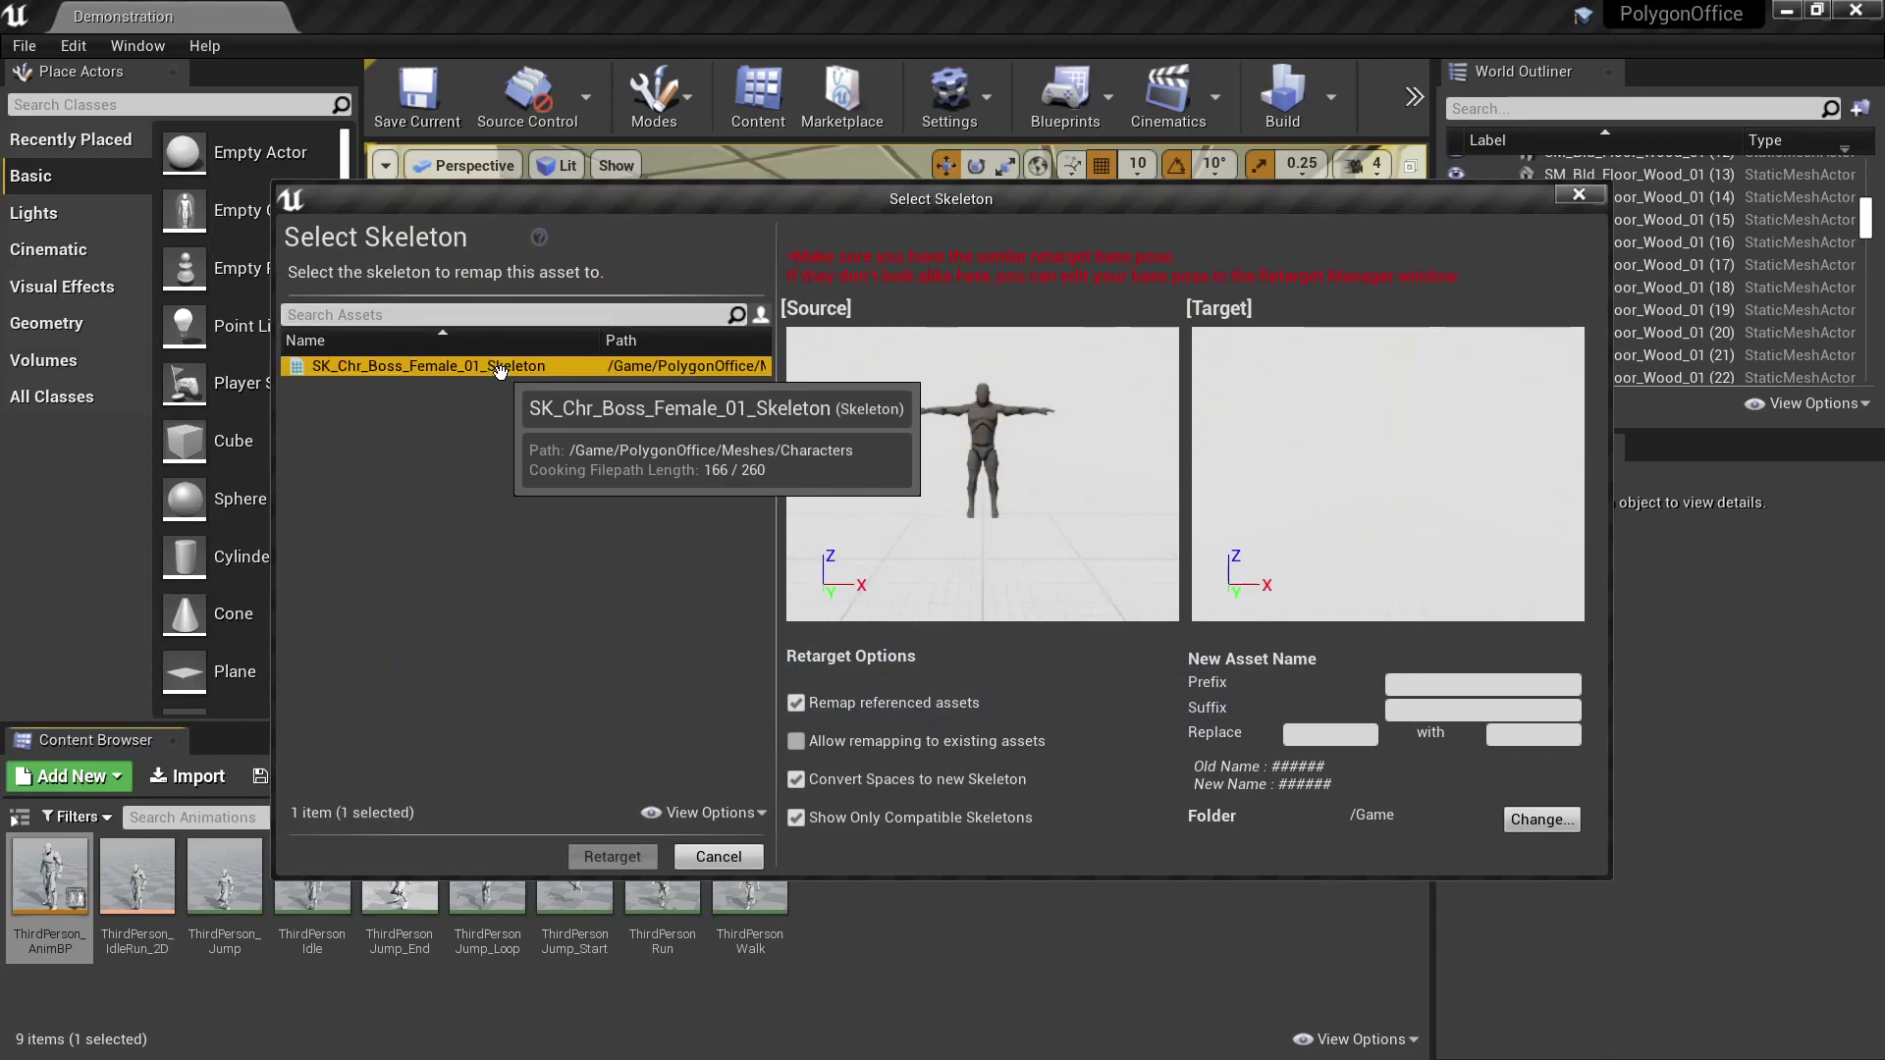
{"action": "left_click", "coordinate": [1547, 821]}
{"action": "left_click", "coordinate": [847, 536]}
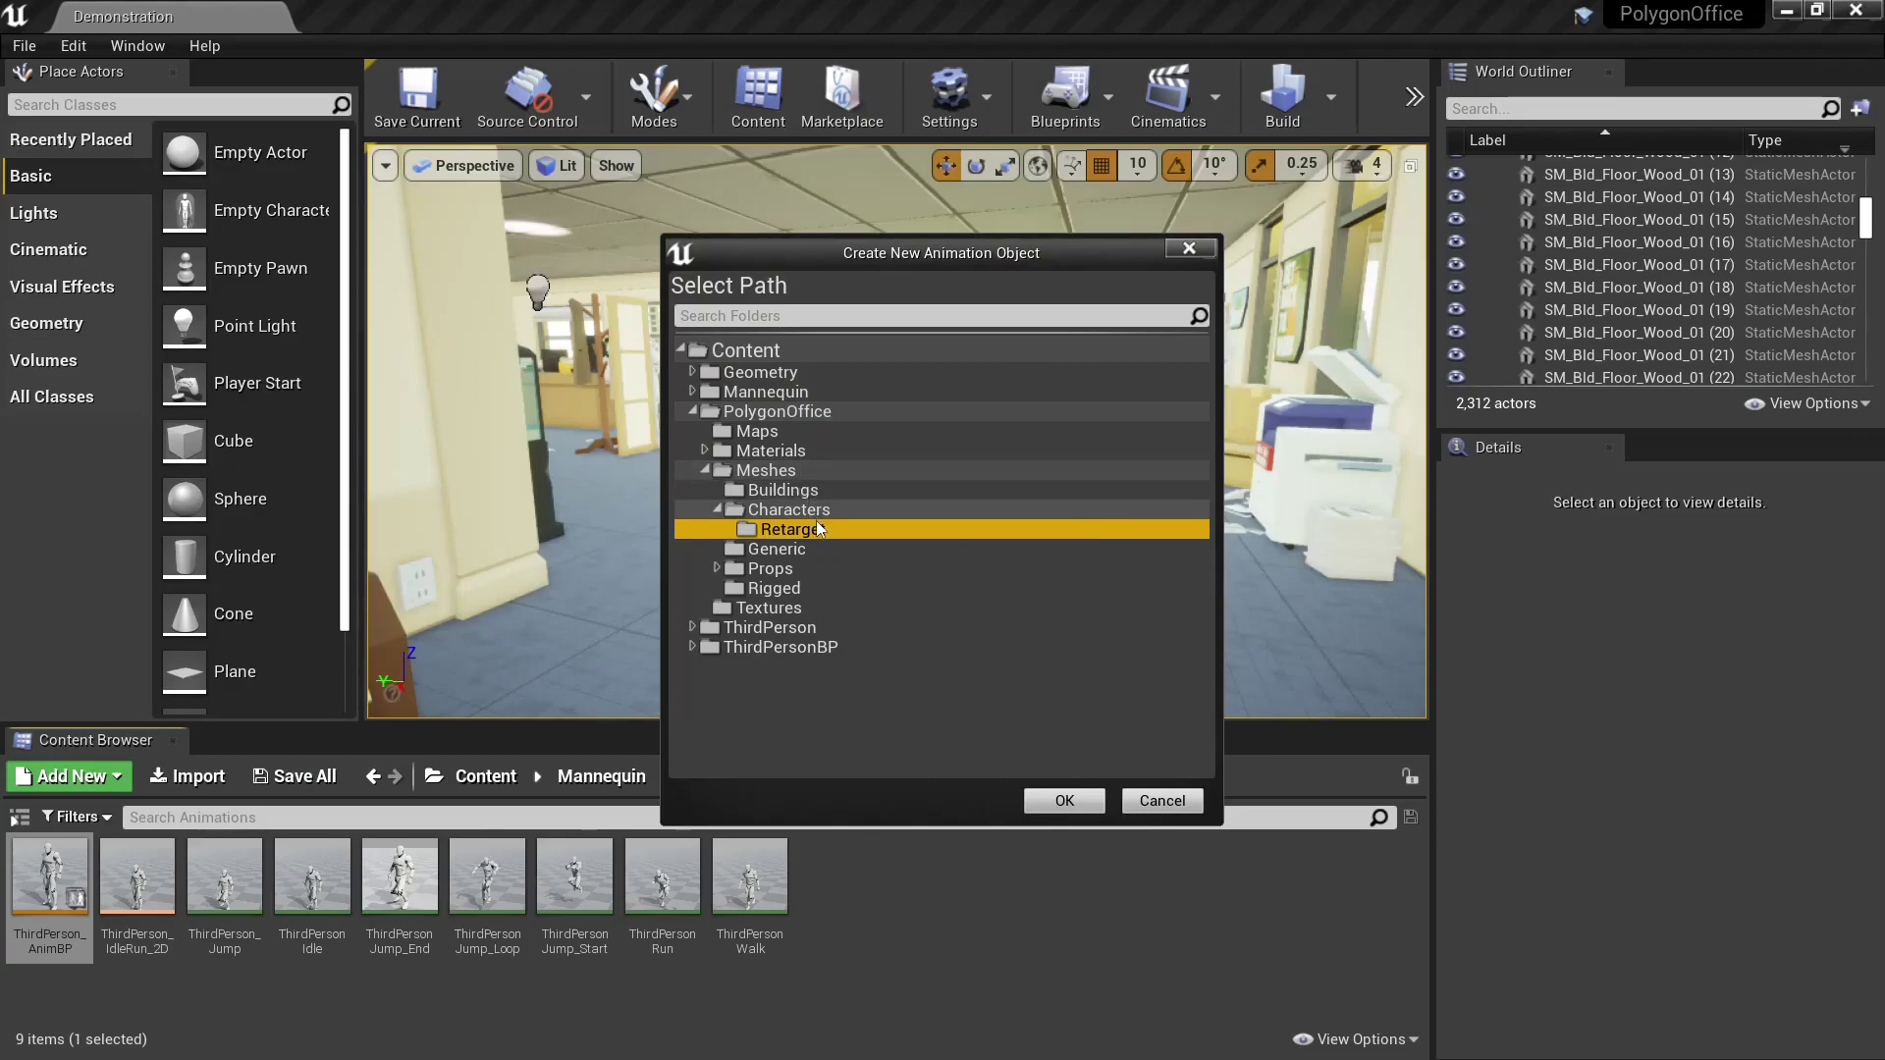
{"action": "left_click", "coordinate": [1064, 801]}
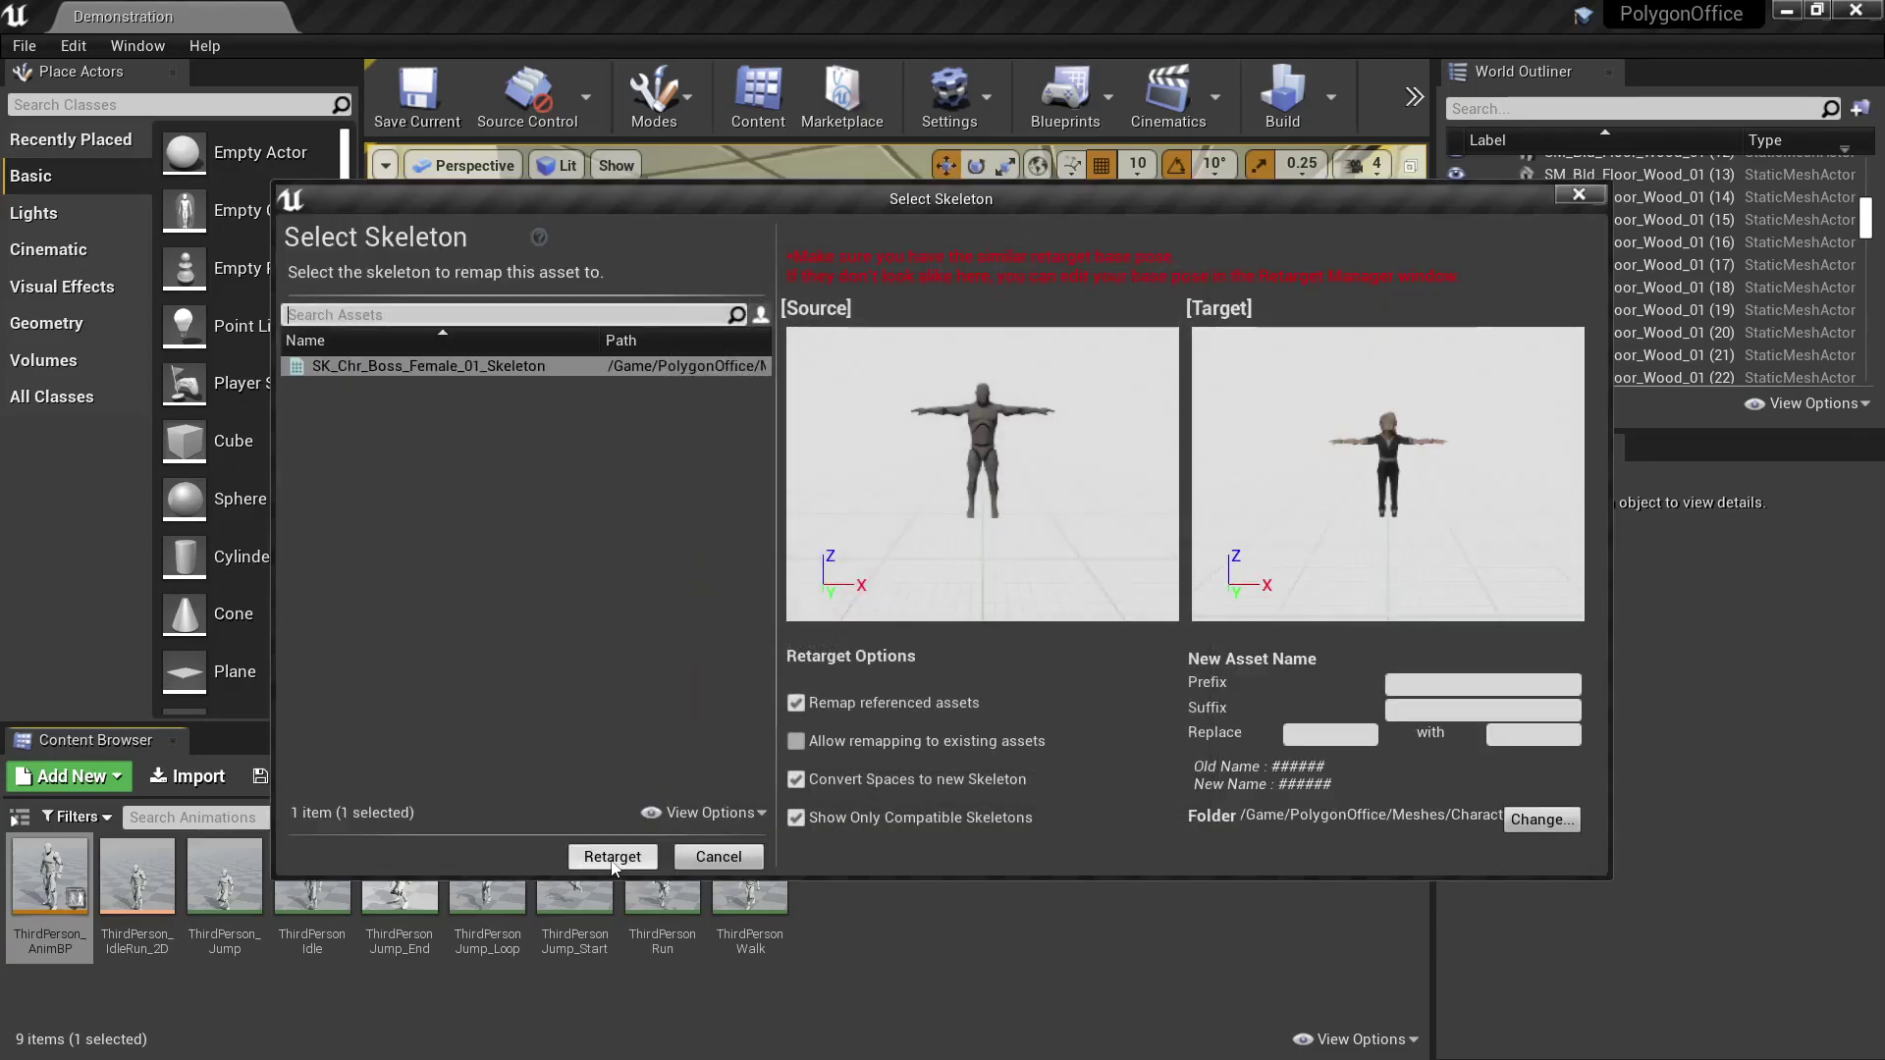
{"action": "left_click", "coordinate": [612, 857]}
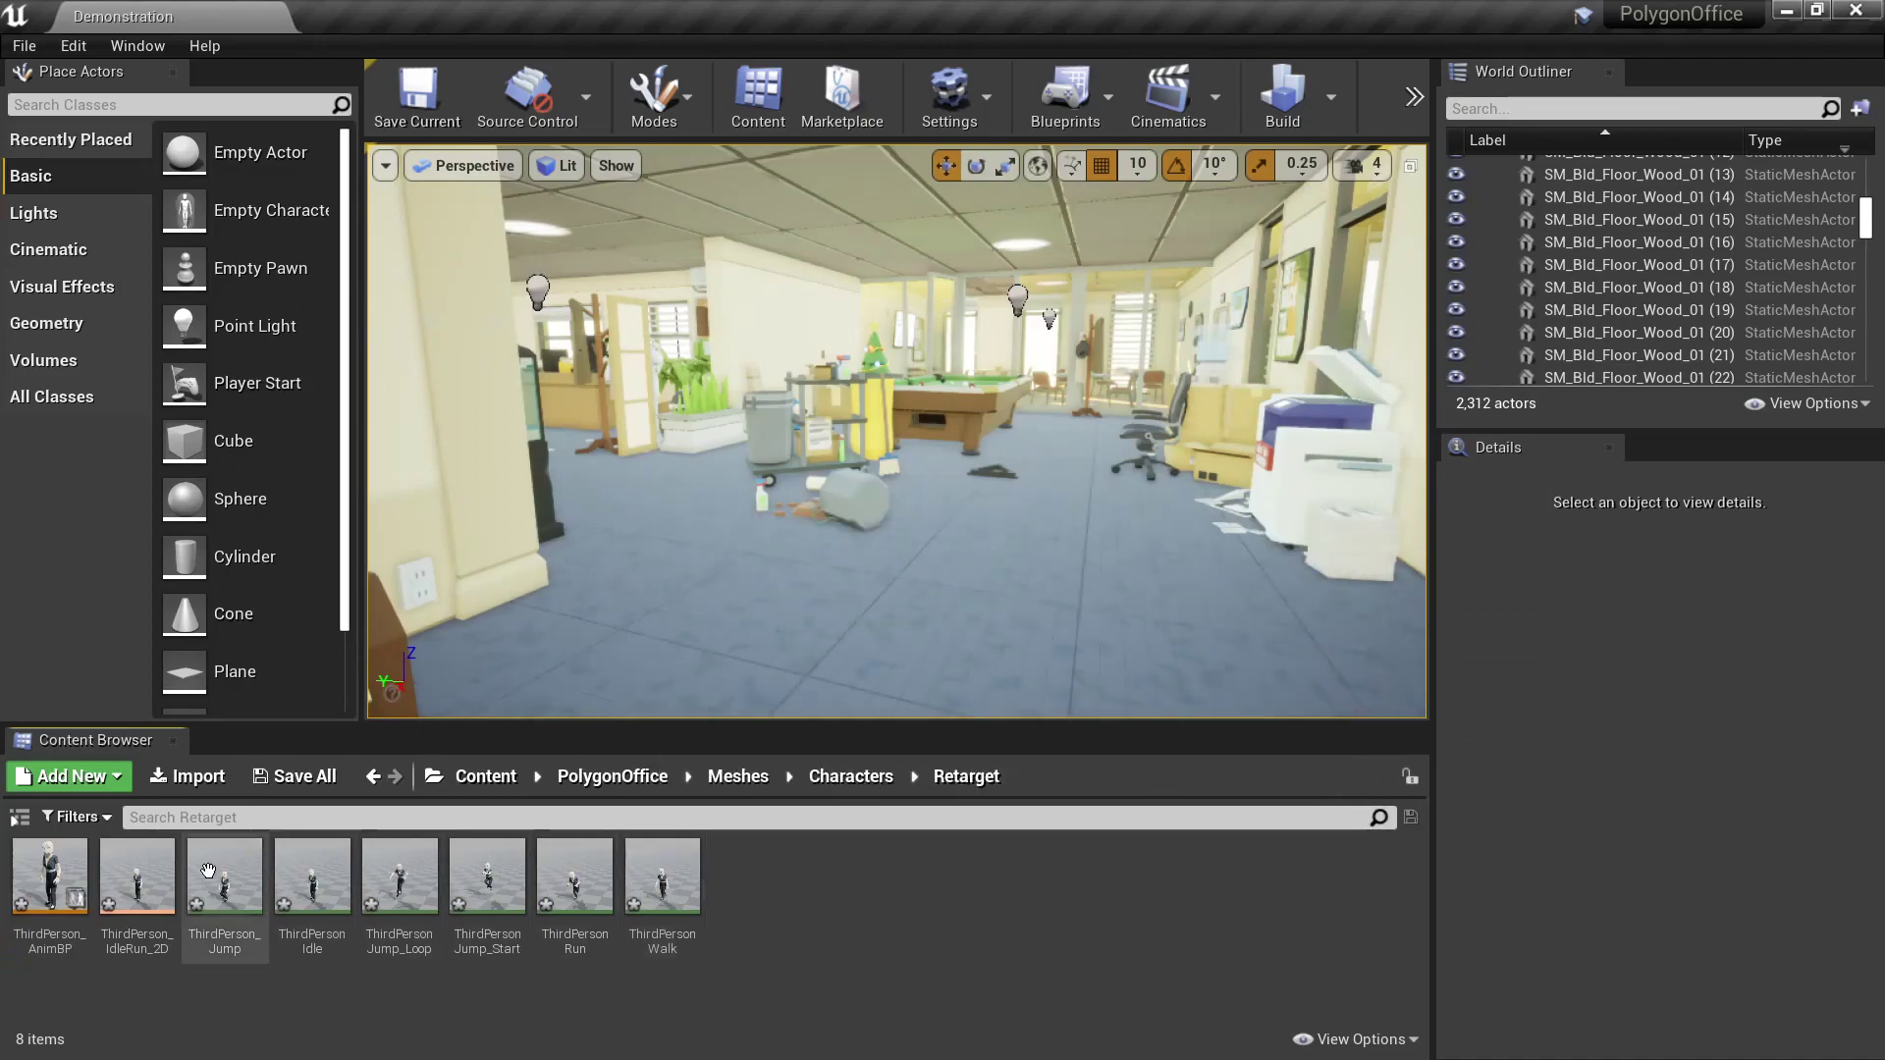
{"action": "left_click", "coordinate": [49, 951]}
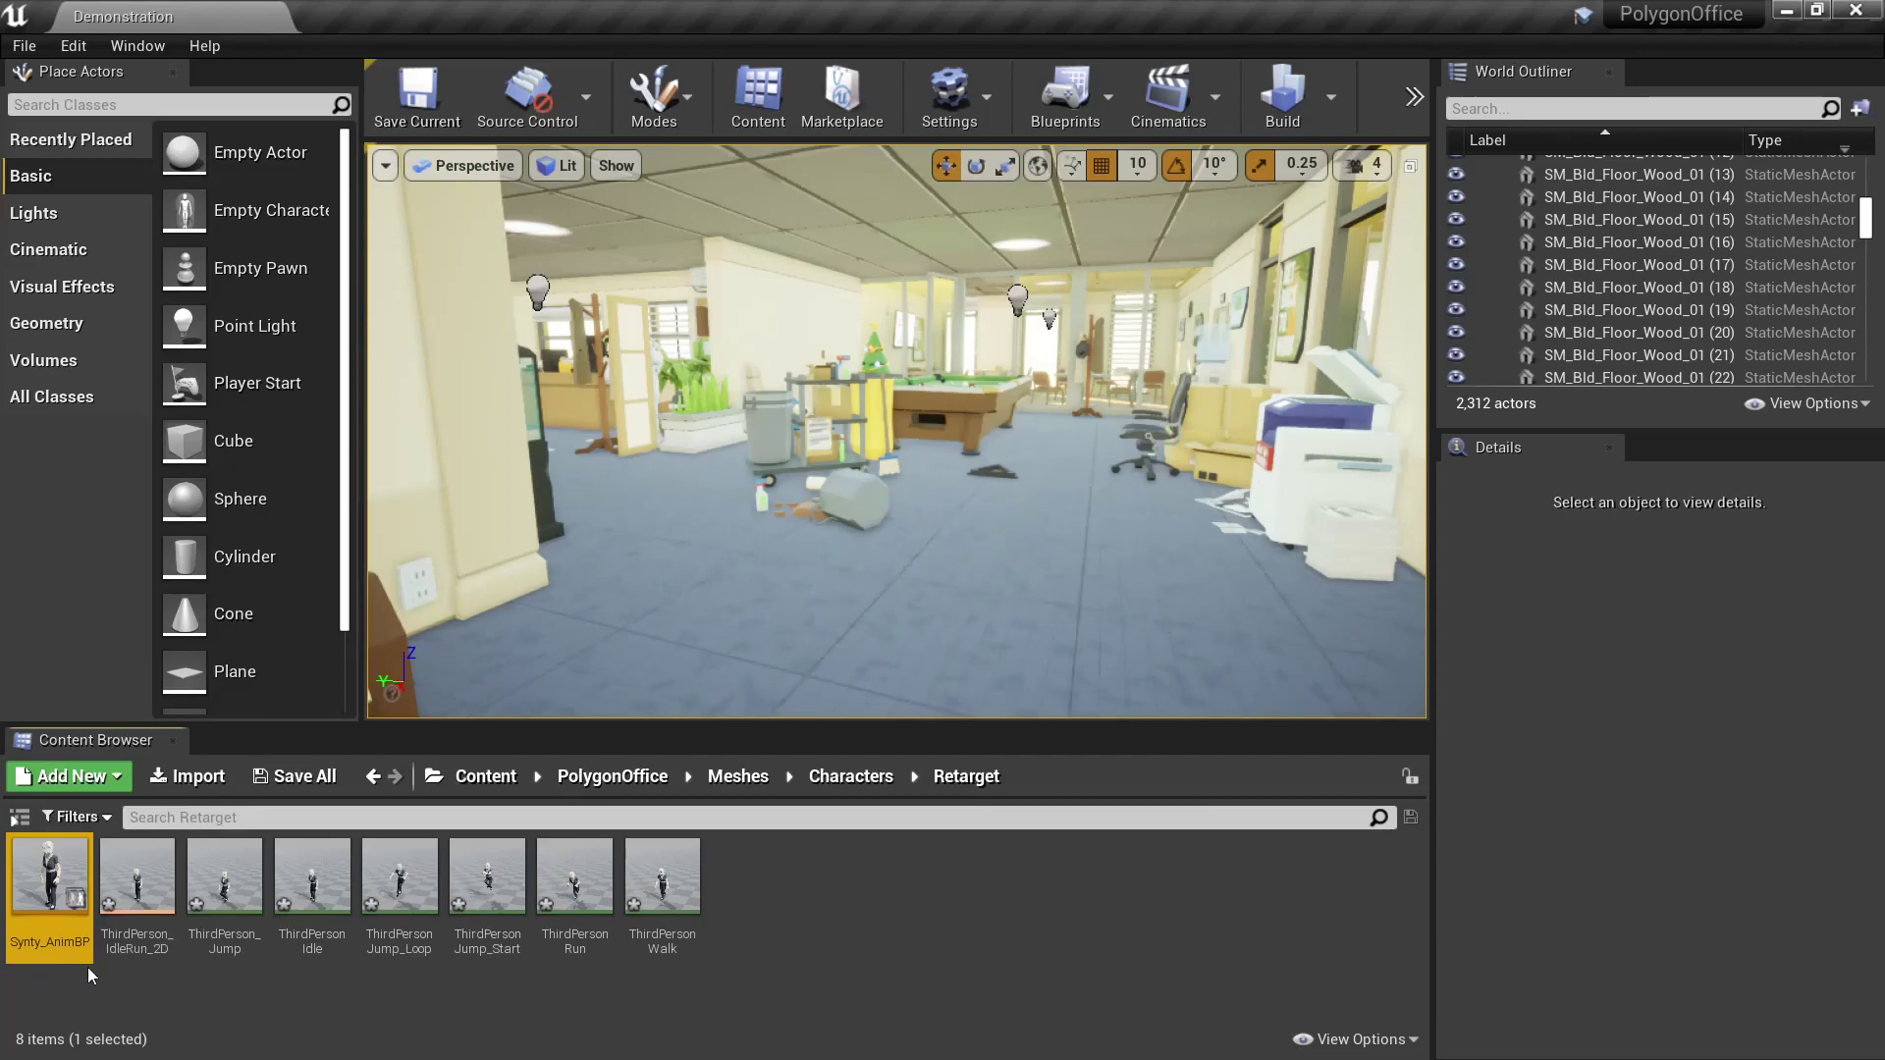
Step: Save all assets, then duplicate ThirdPersonCharacter as SyntyCharacter and open it
{"action": "left_click", "coordinate": [24, 45]}
{"action": "left_click", "coordinate": [76, 257]}
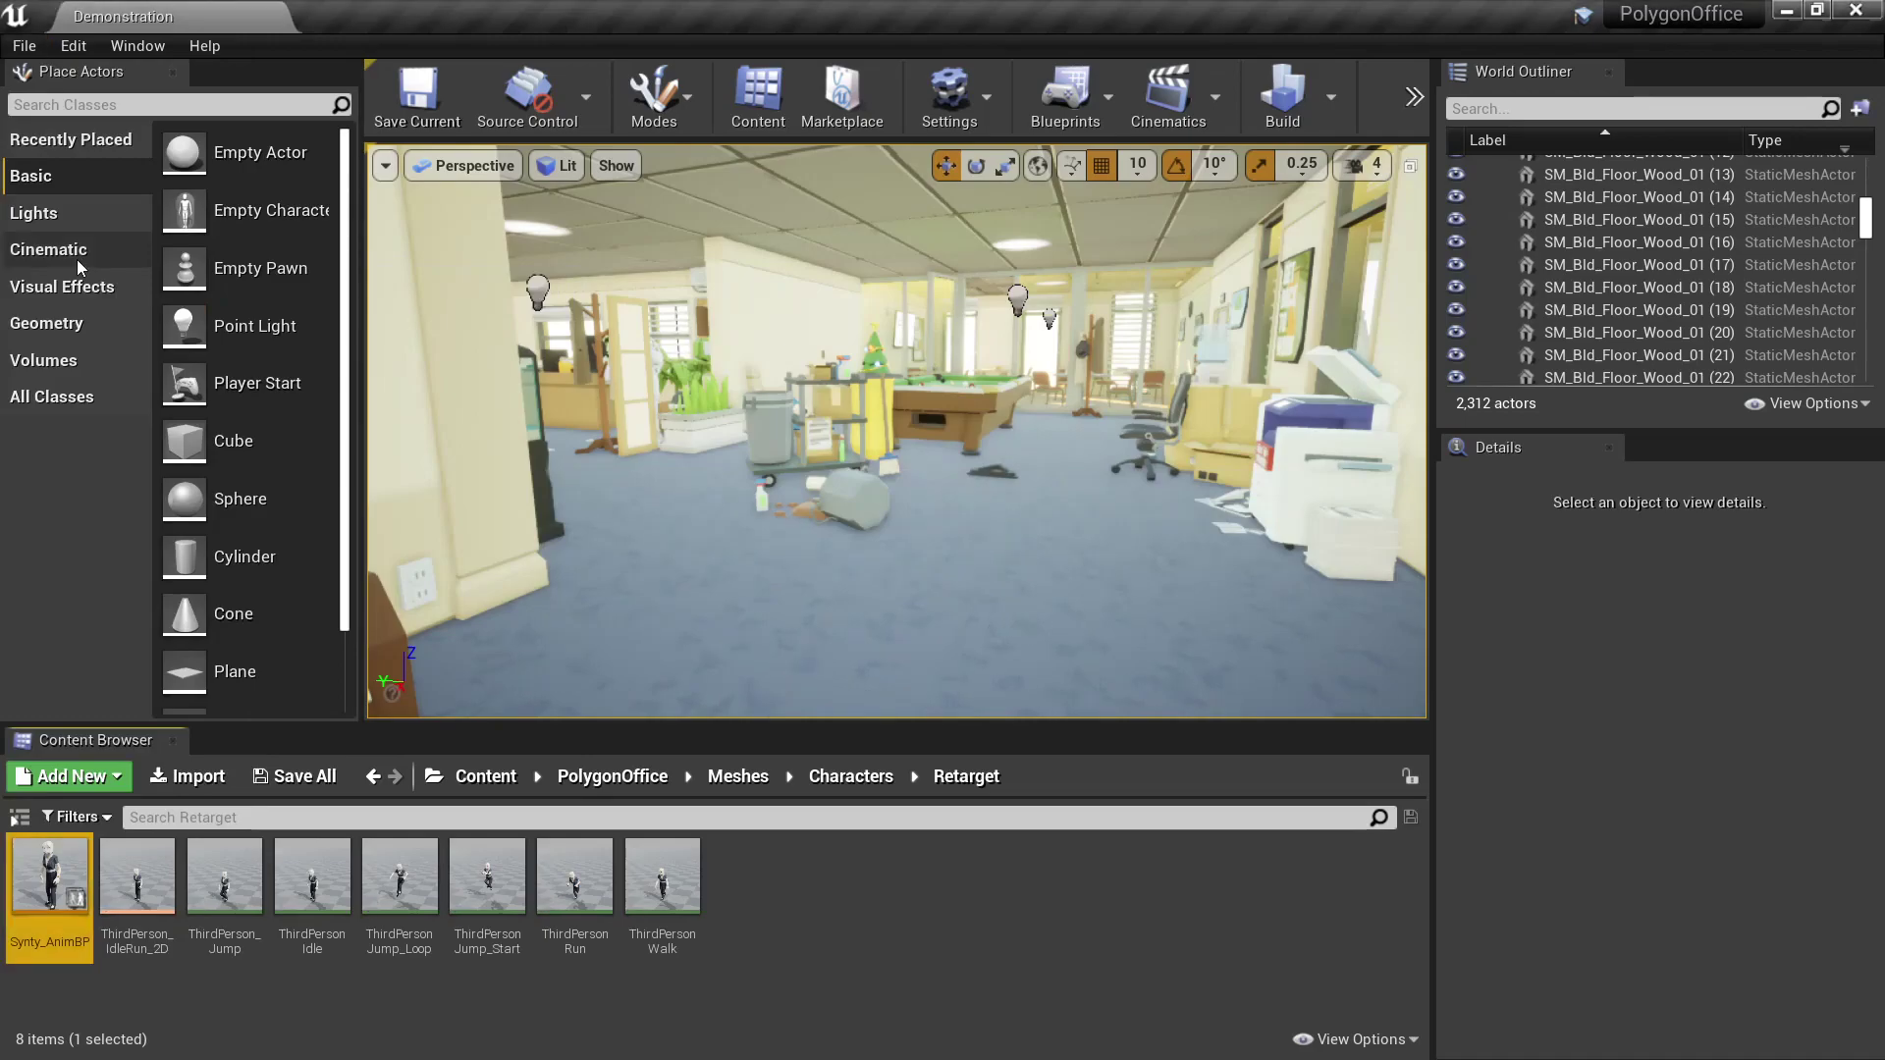
{"action": "left_click", "coordinate": [373, 775]}
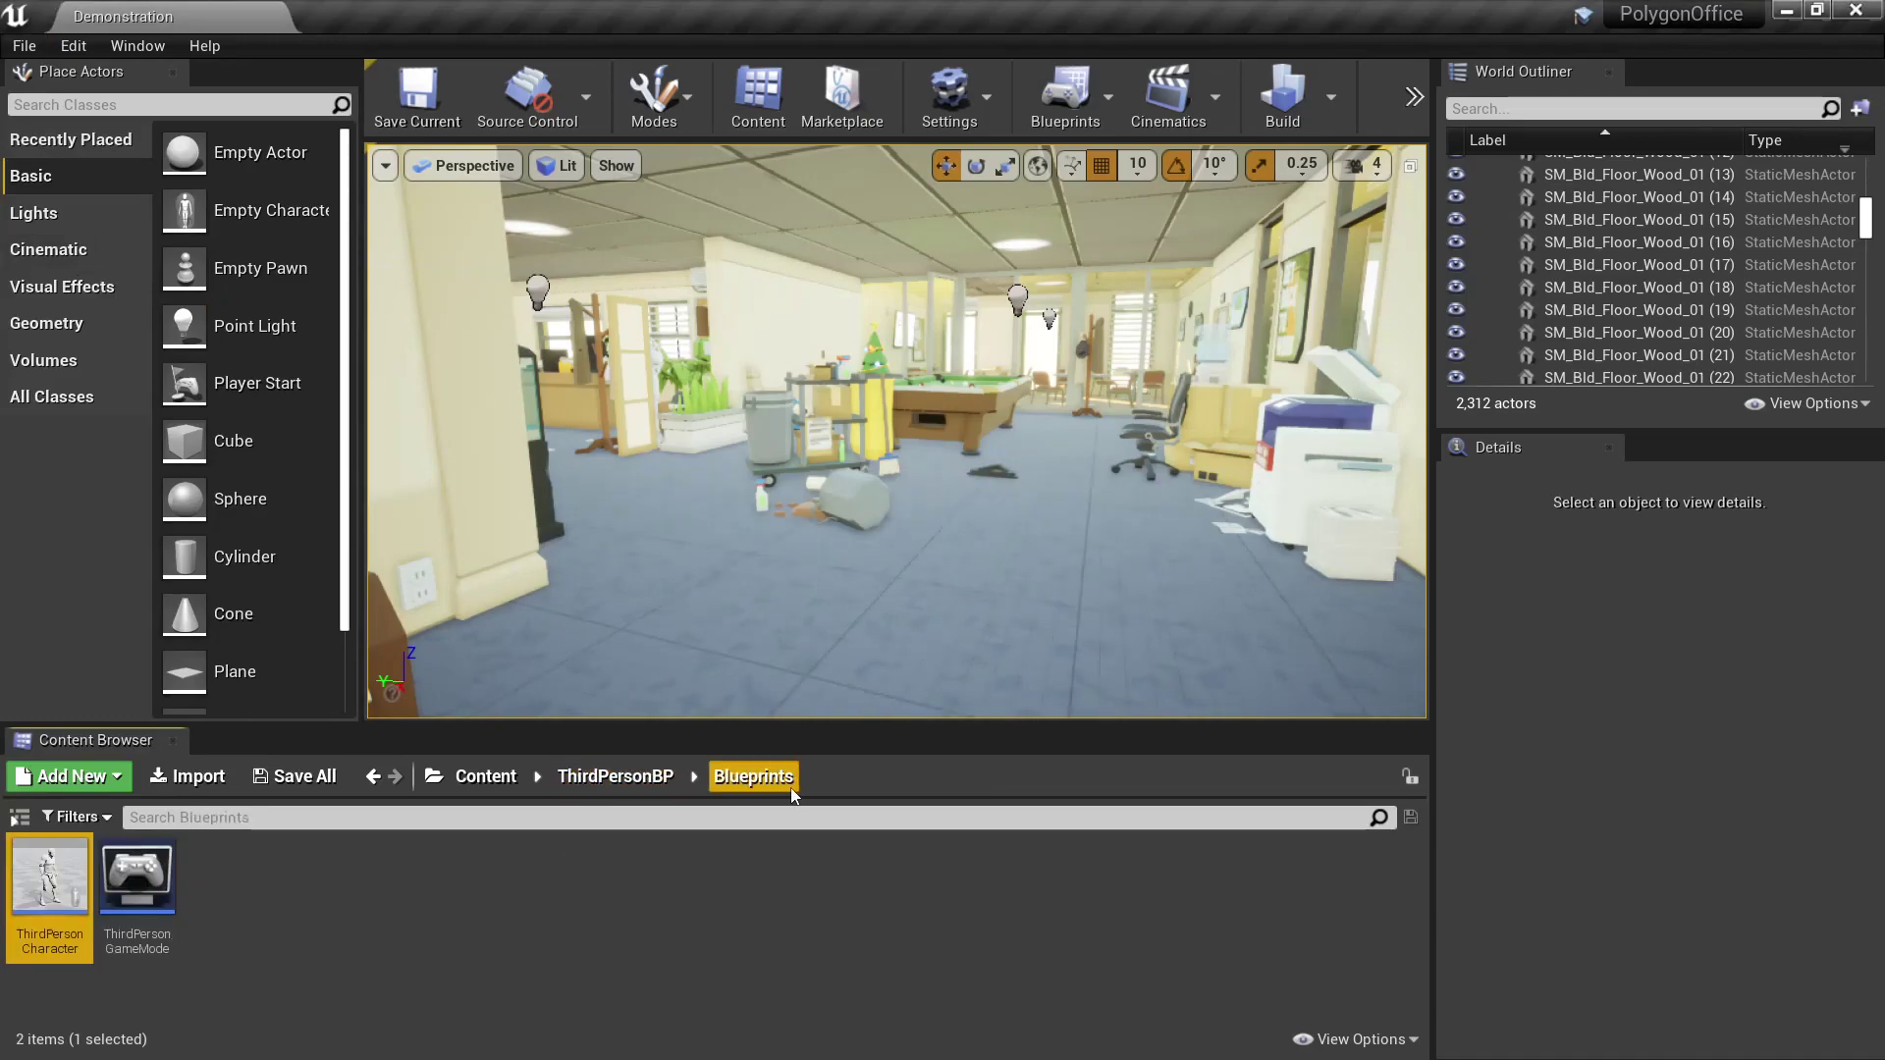
{"action": "right_click", "coordinate": [49, 879]}
{"action": "left_click", "coordinate": [178, 439]}
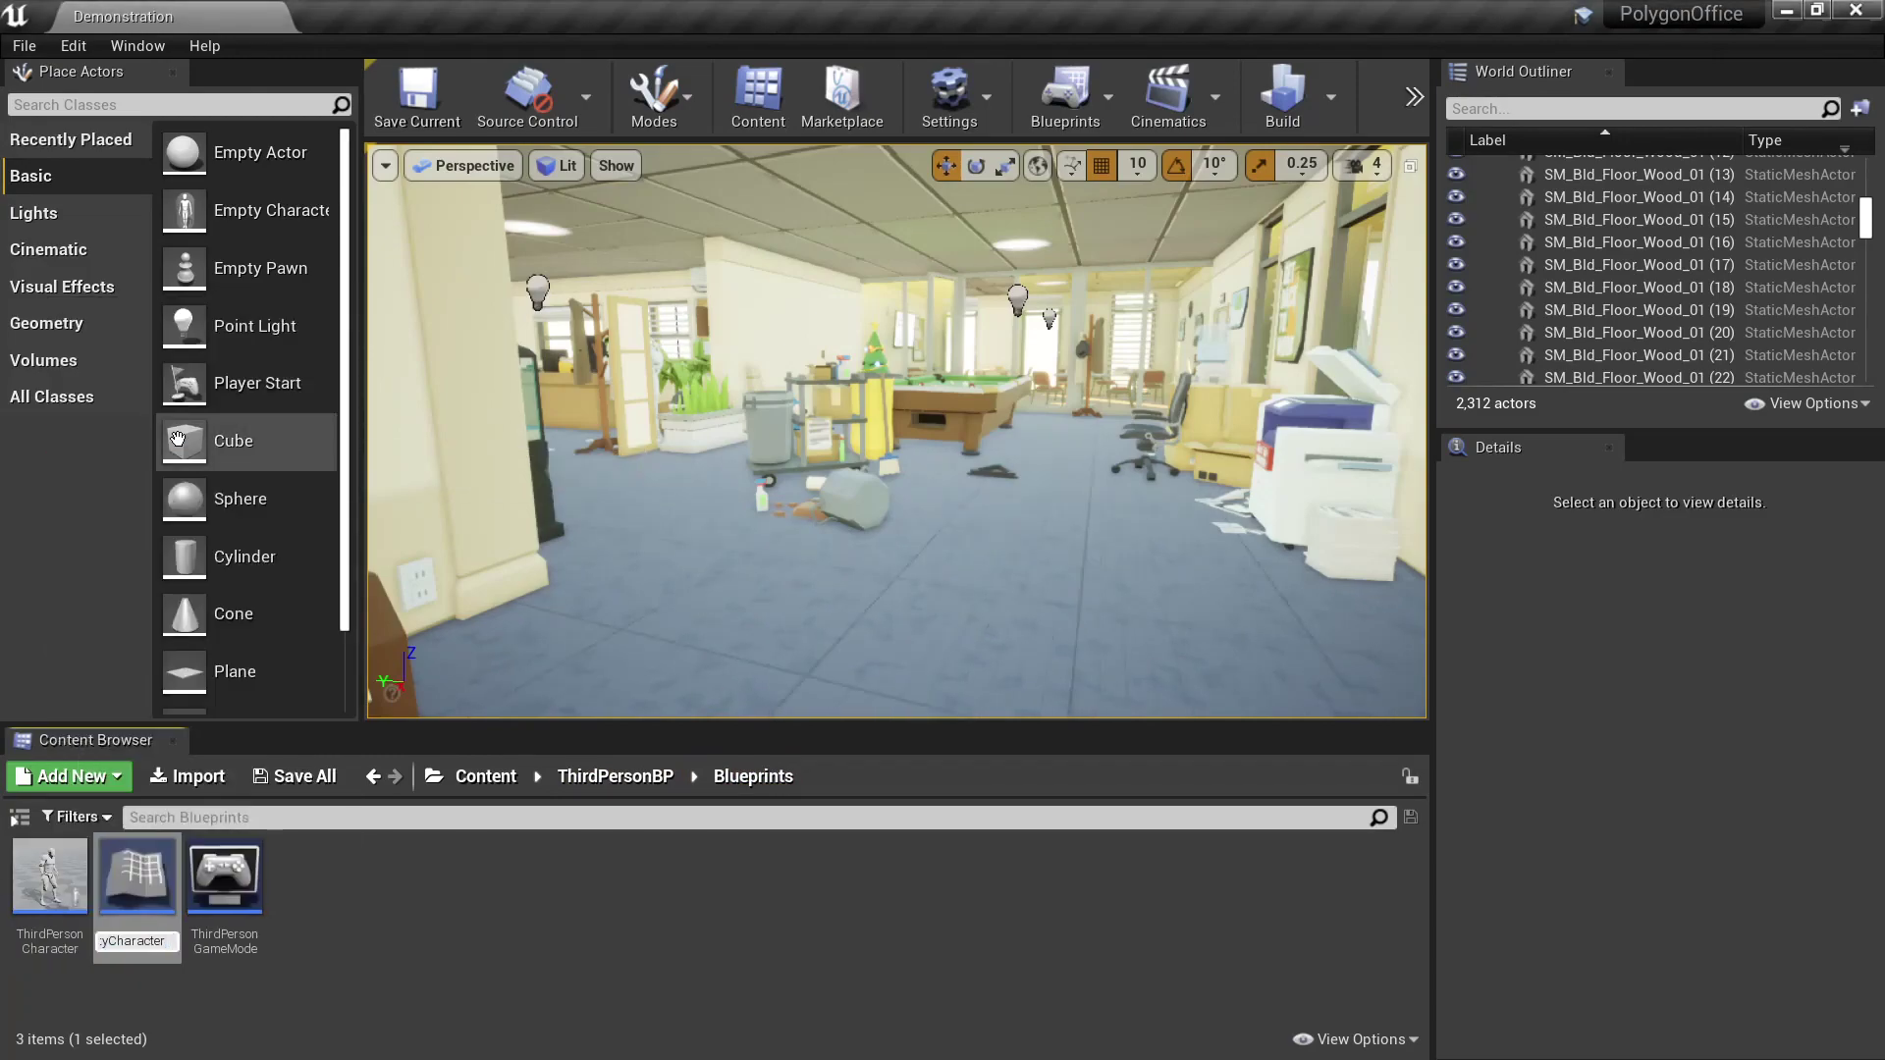
{"action": "key", "text": "Return"}
{"action": "double_click", "coordinate": [51, 908]}
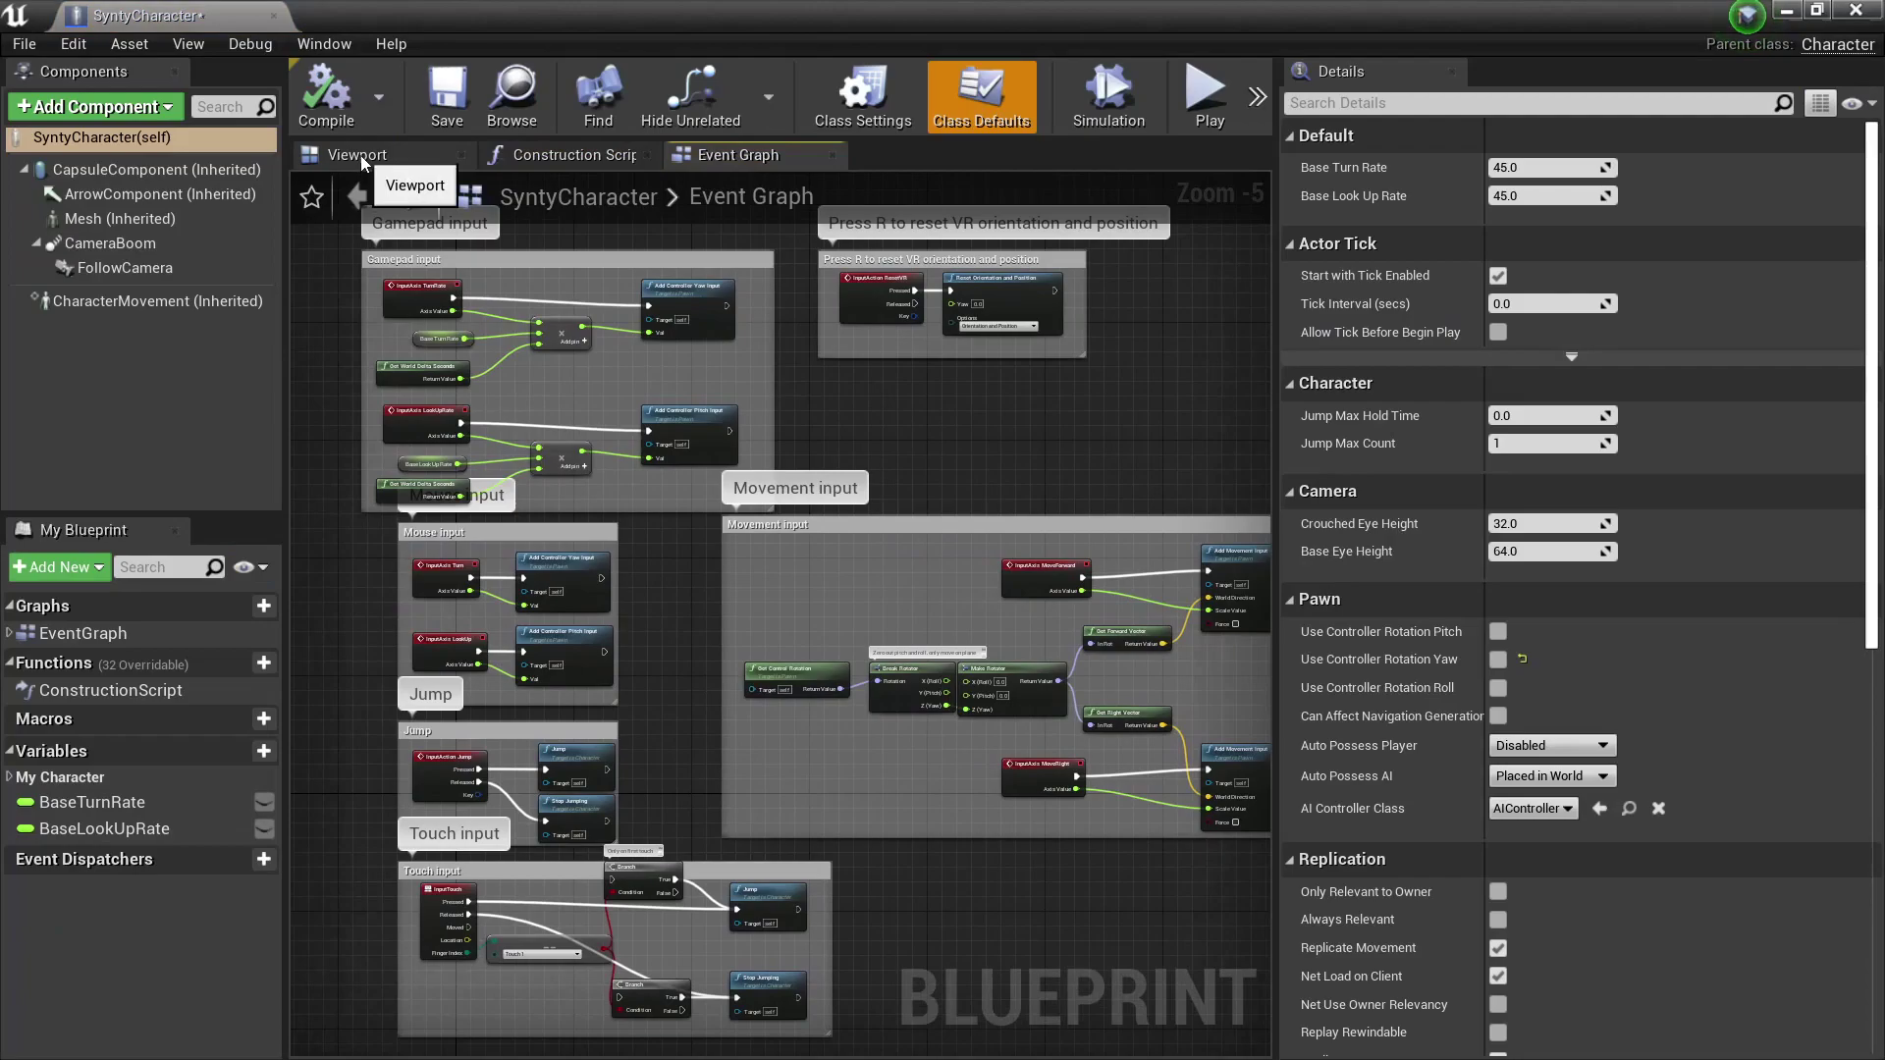
Step: Give SyntyCharacter the SK_Chr_Boss_Female_01 mesh and Synty_AnimBP anim class, then compile and save
{"action": "left_click", "coordinate": [358, 157]}
{"action": "left_click", "coordinate": [126, 219]}
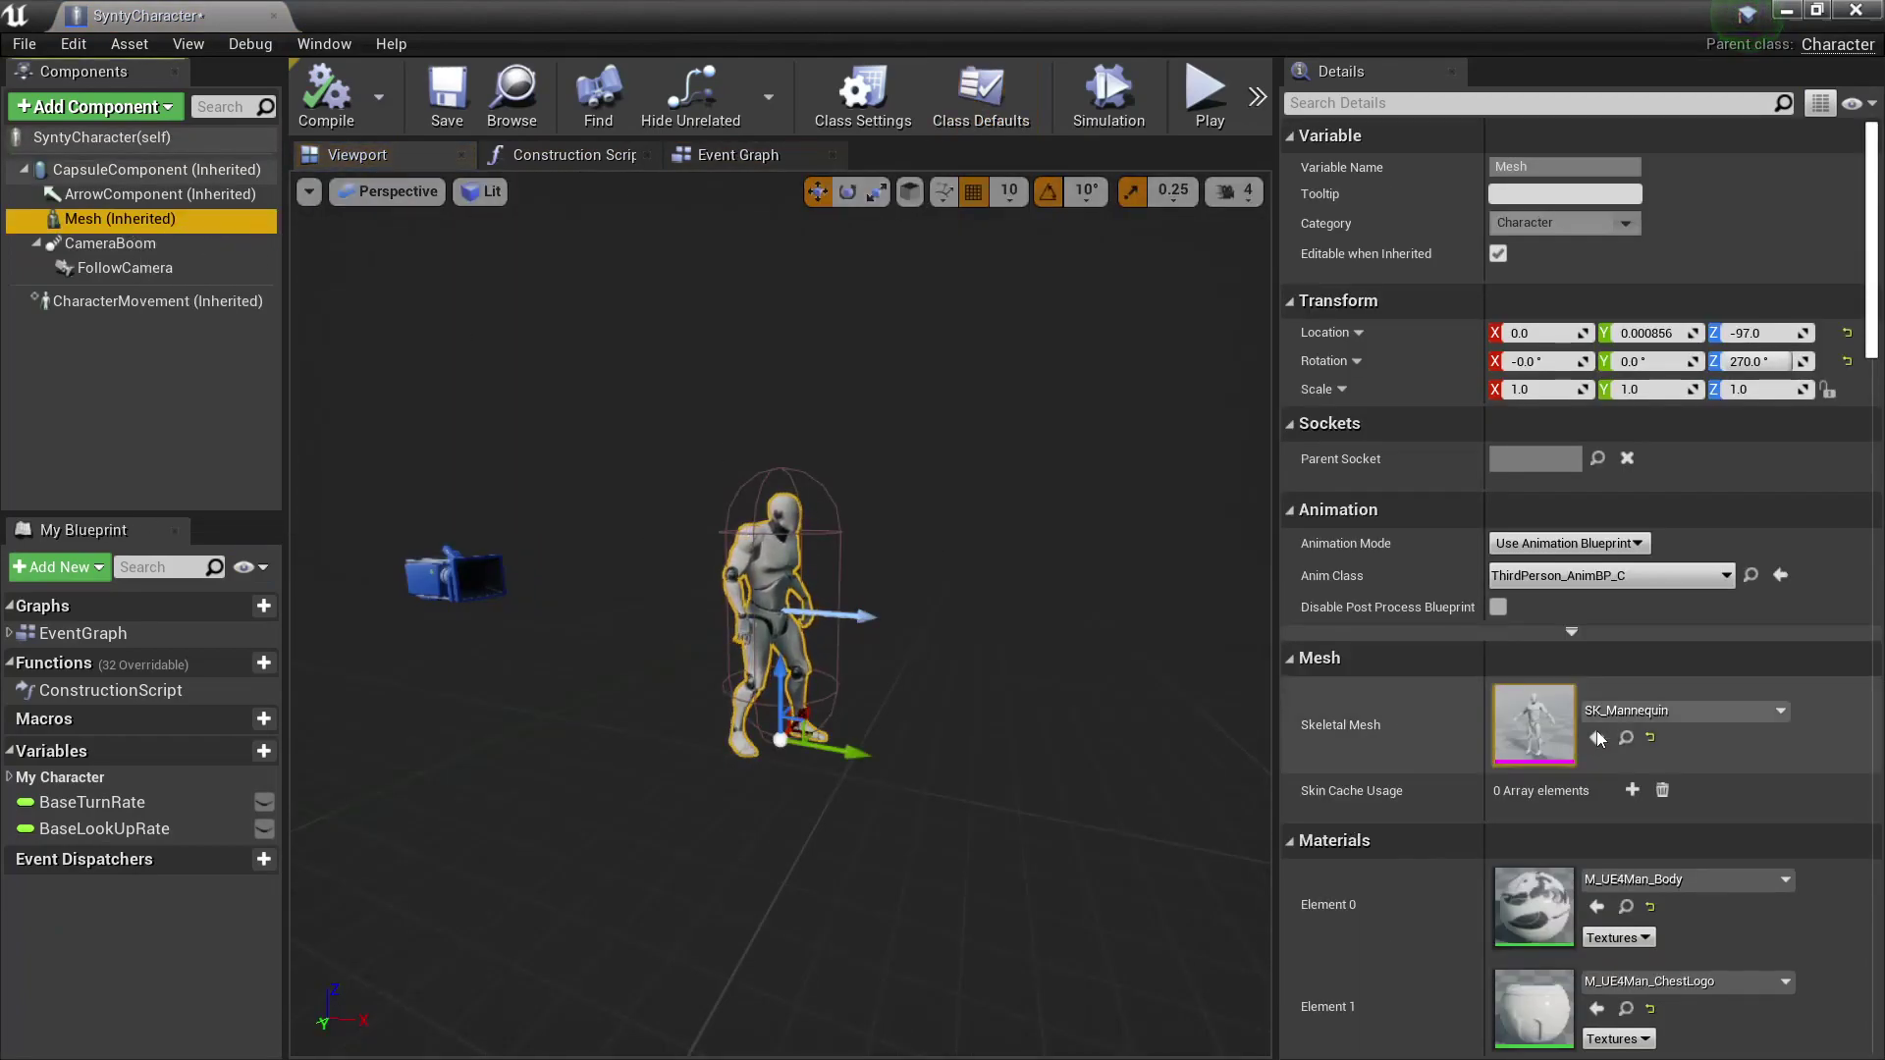
{"action": "left_click", "coordinate": [1684, 711]}
{"action": "type", "text": "boss"}
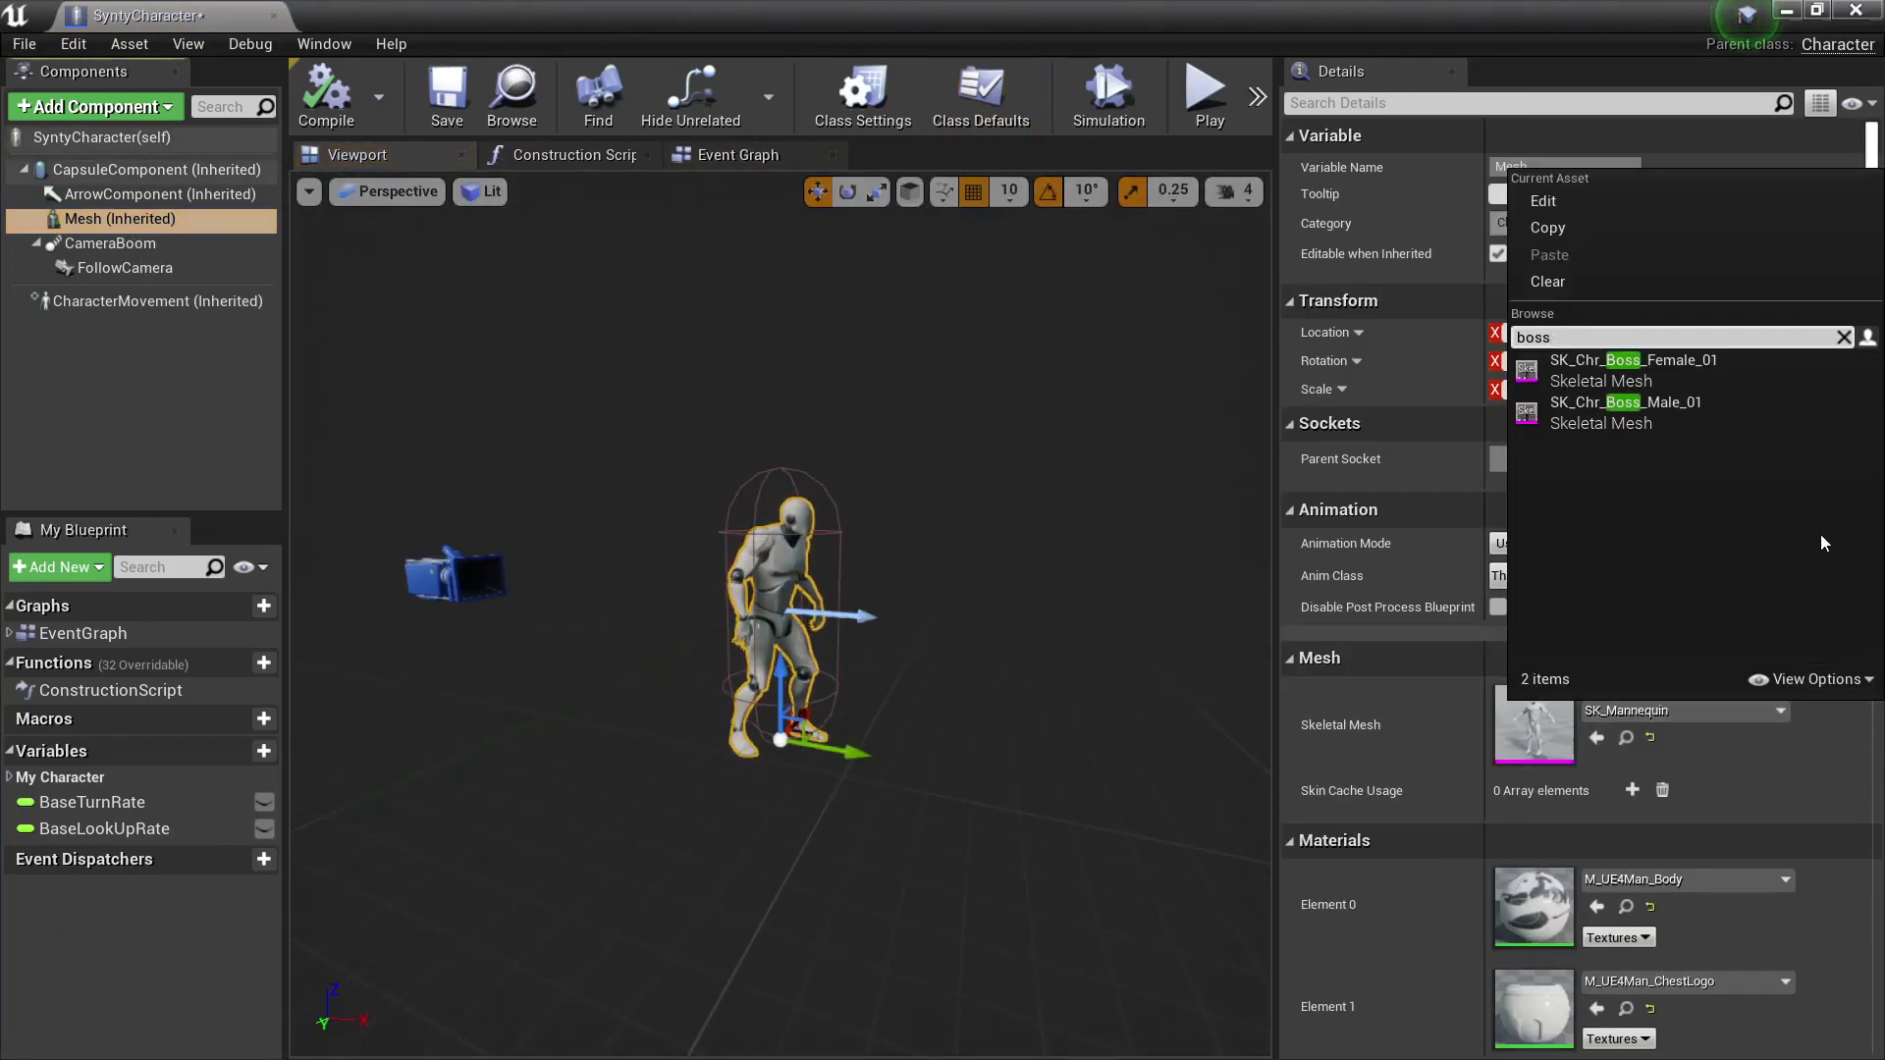
{"action": "left_click", "coordinate": [1669, 373]}
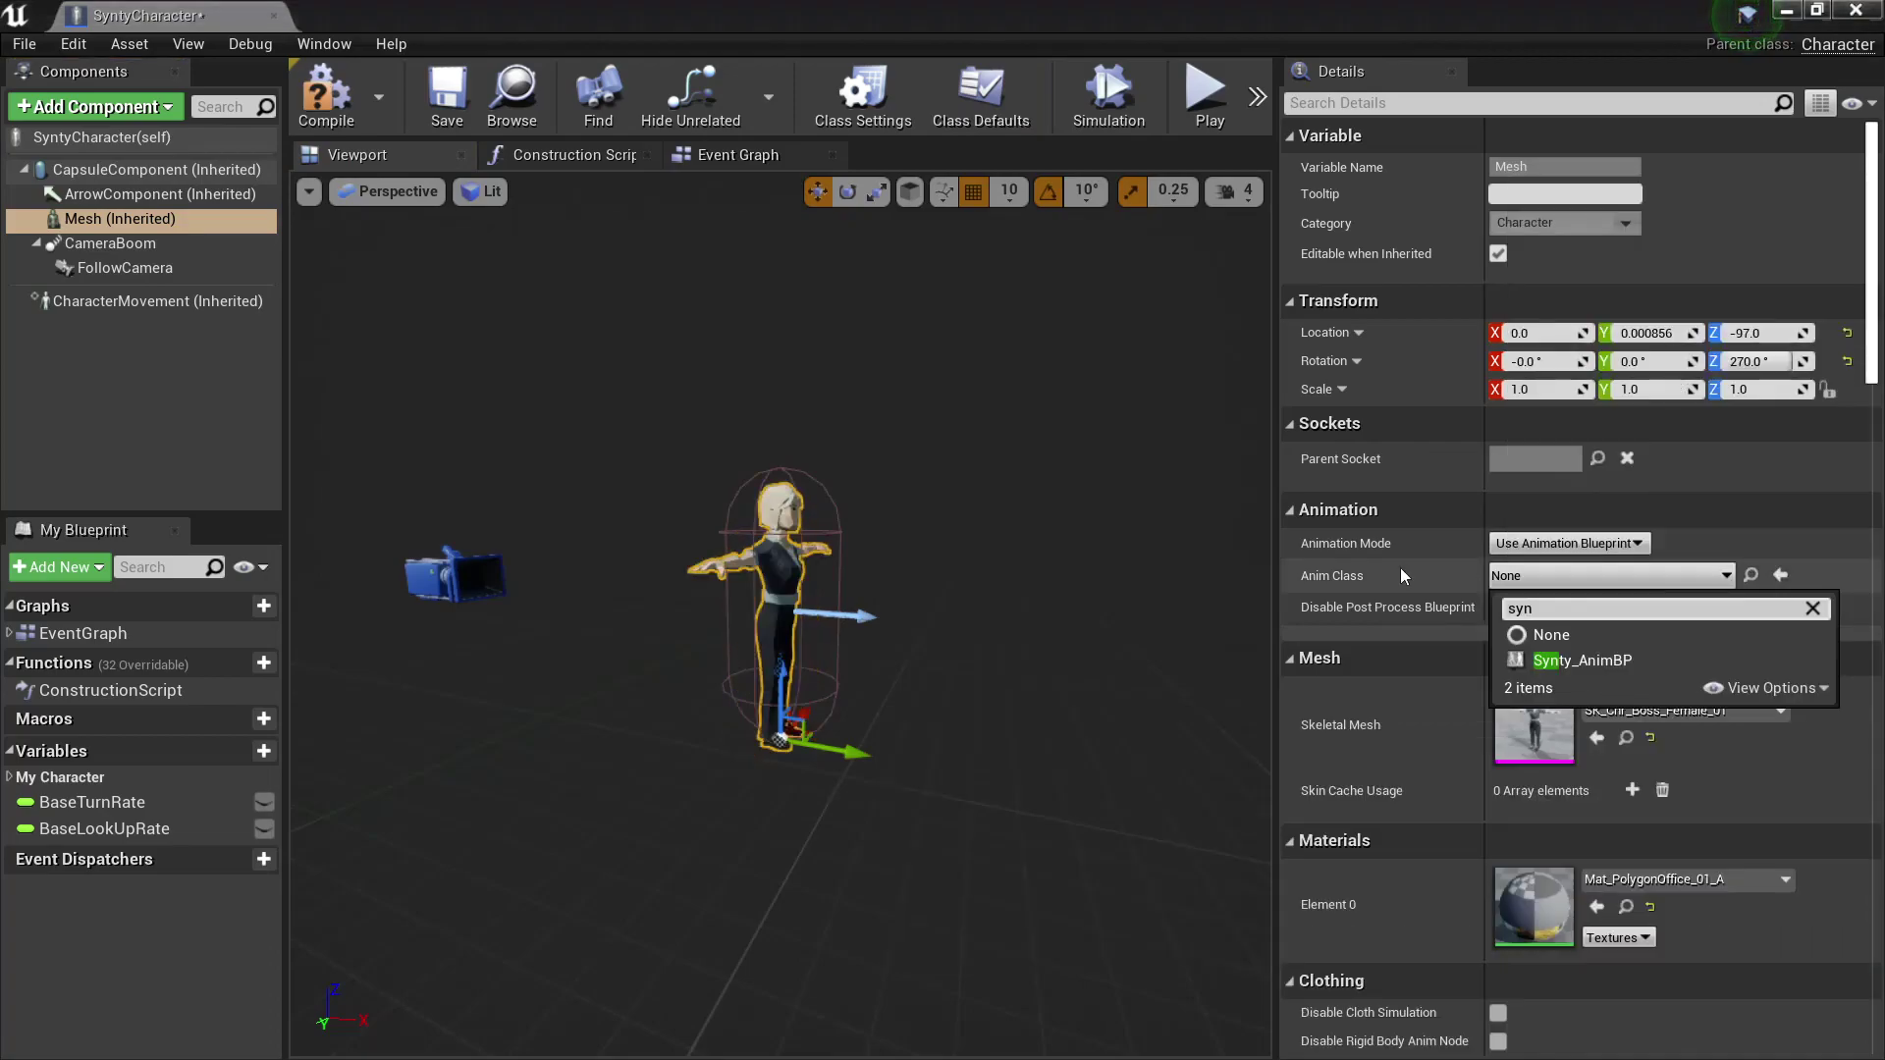
{"action": "left_click", "coordinate": [1616, 665]}
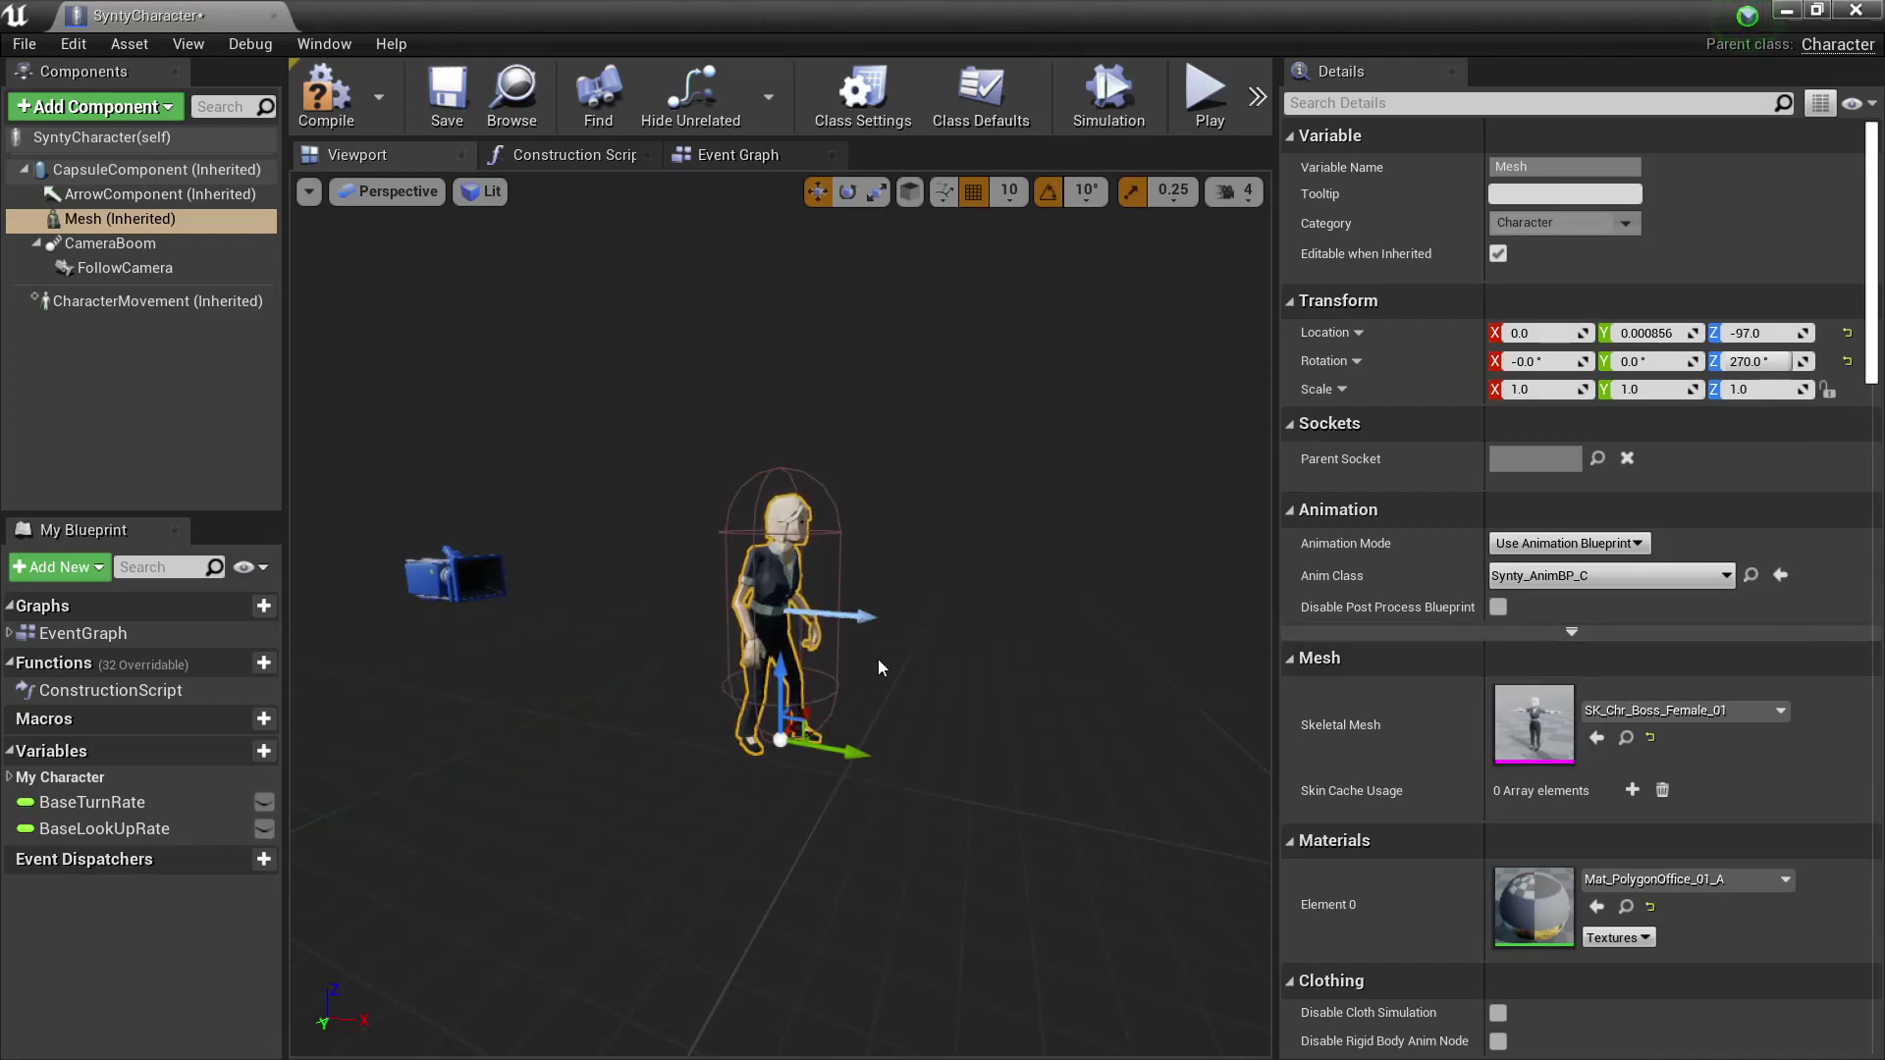
{"action": "left_click", "coordinate": [326, 93]}
{"action": "left_click", "coordinate": [447, 98]}
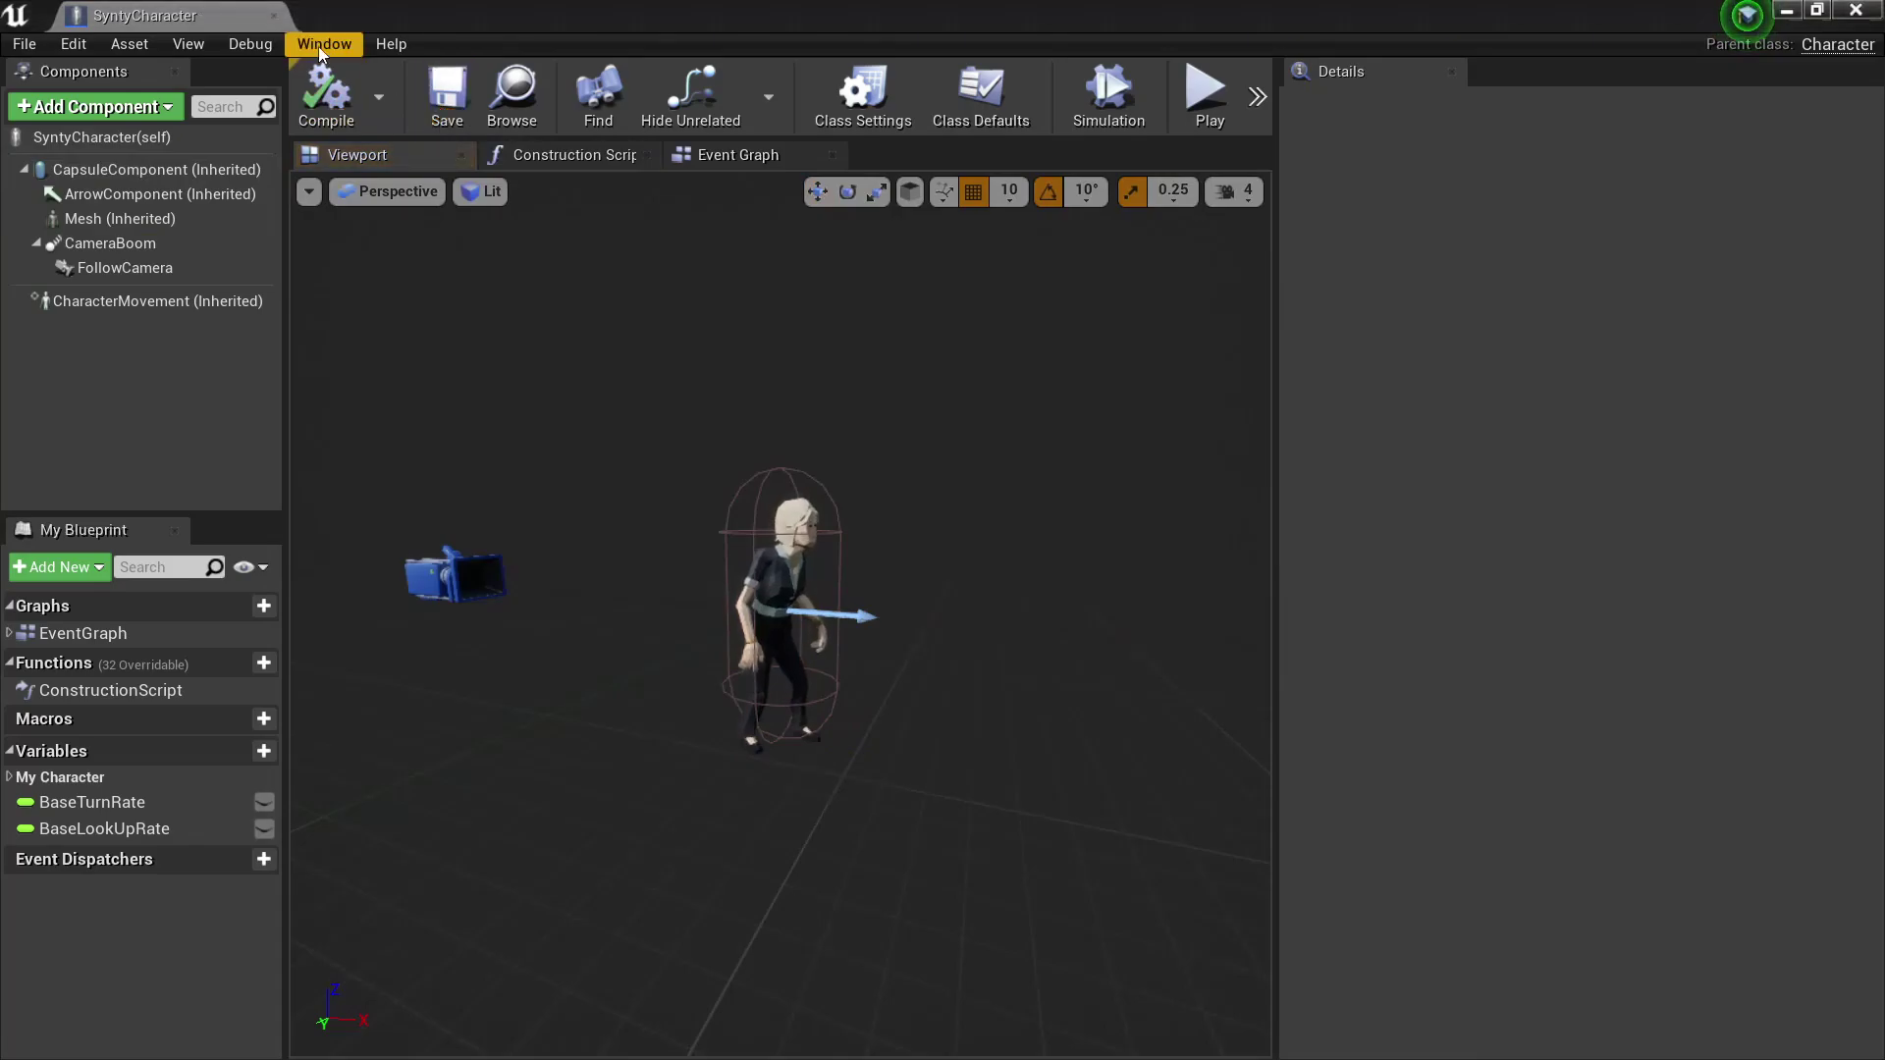
{"action": "left_click", "coordinate": [274, 16]}
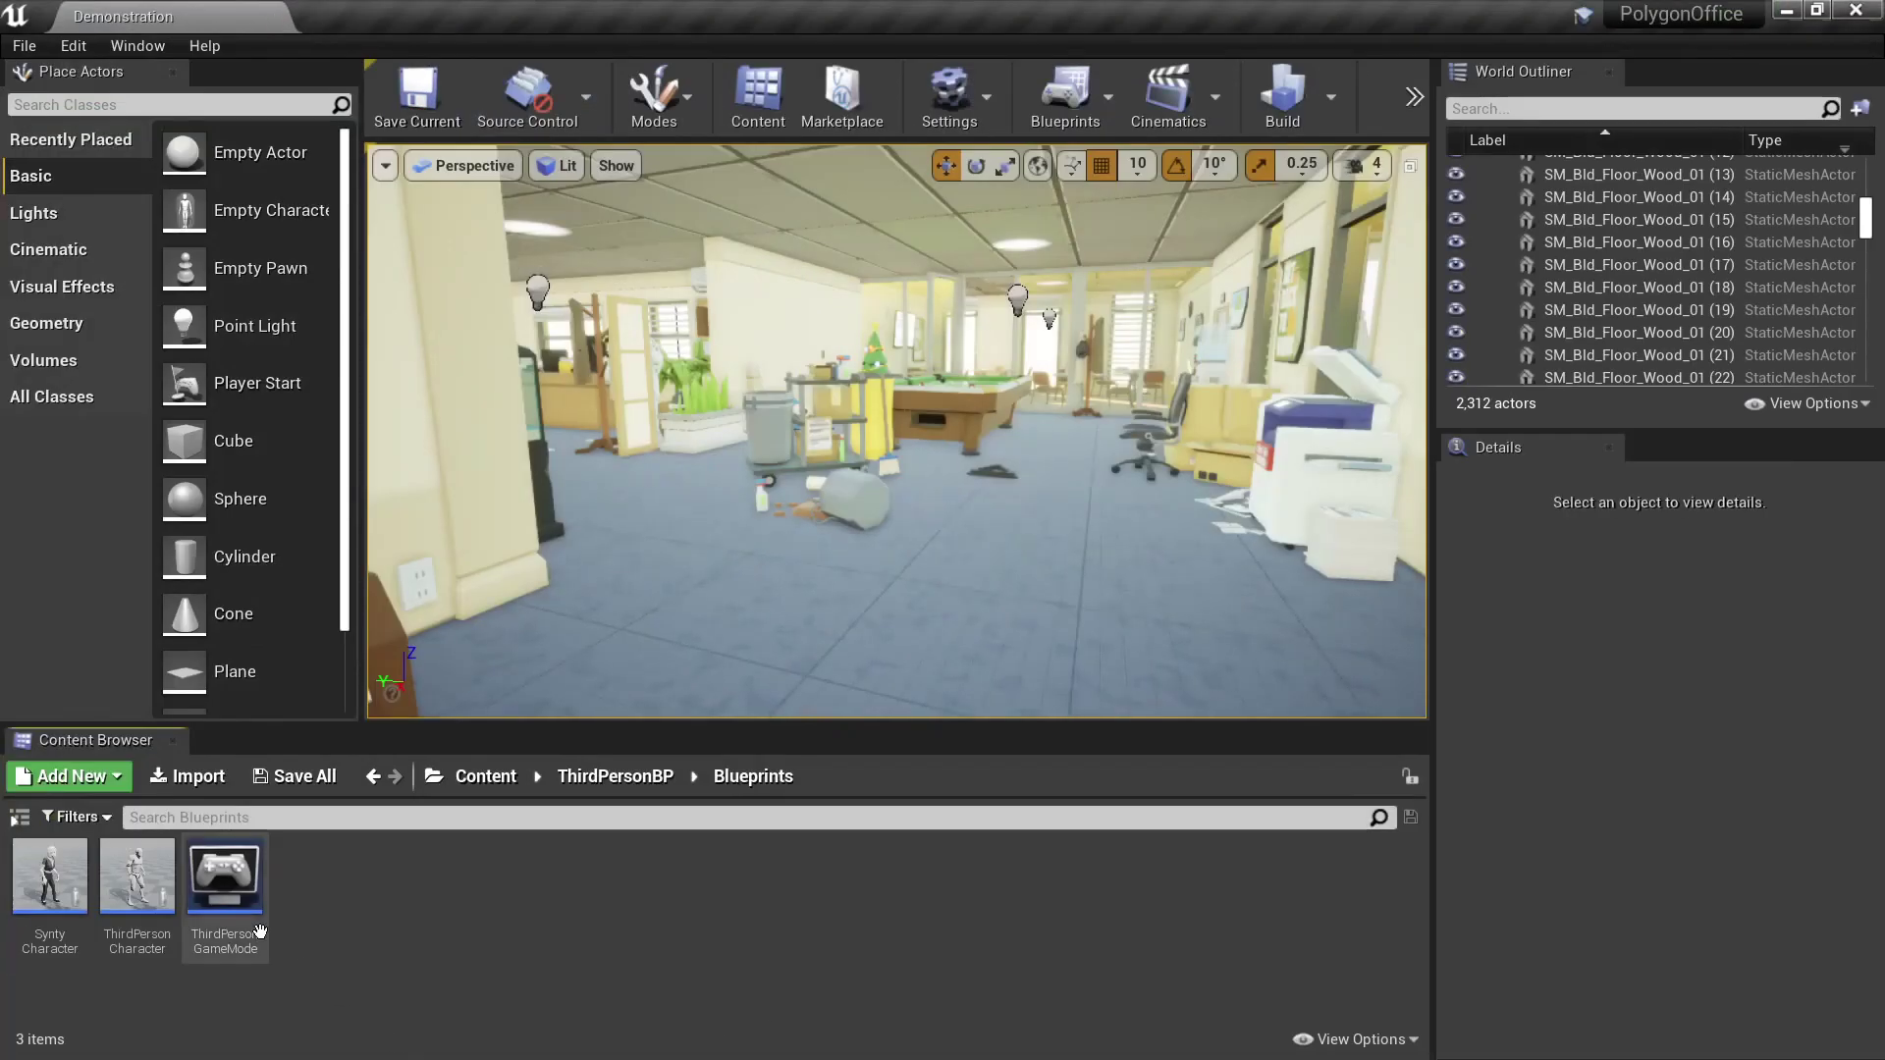
Step: Set ThirdPersonGameMode's Default Pawn Class to SyntyCharacter, then compile, save and close it
{"action": "mouse_move", "coordinate": [229, 890]}
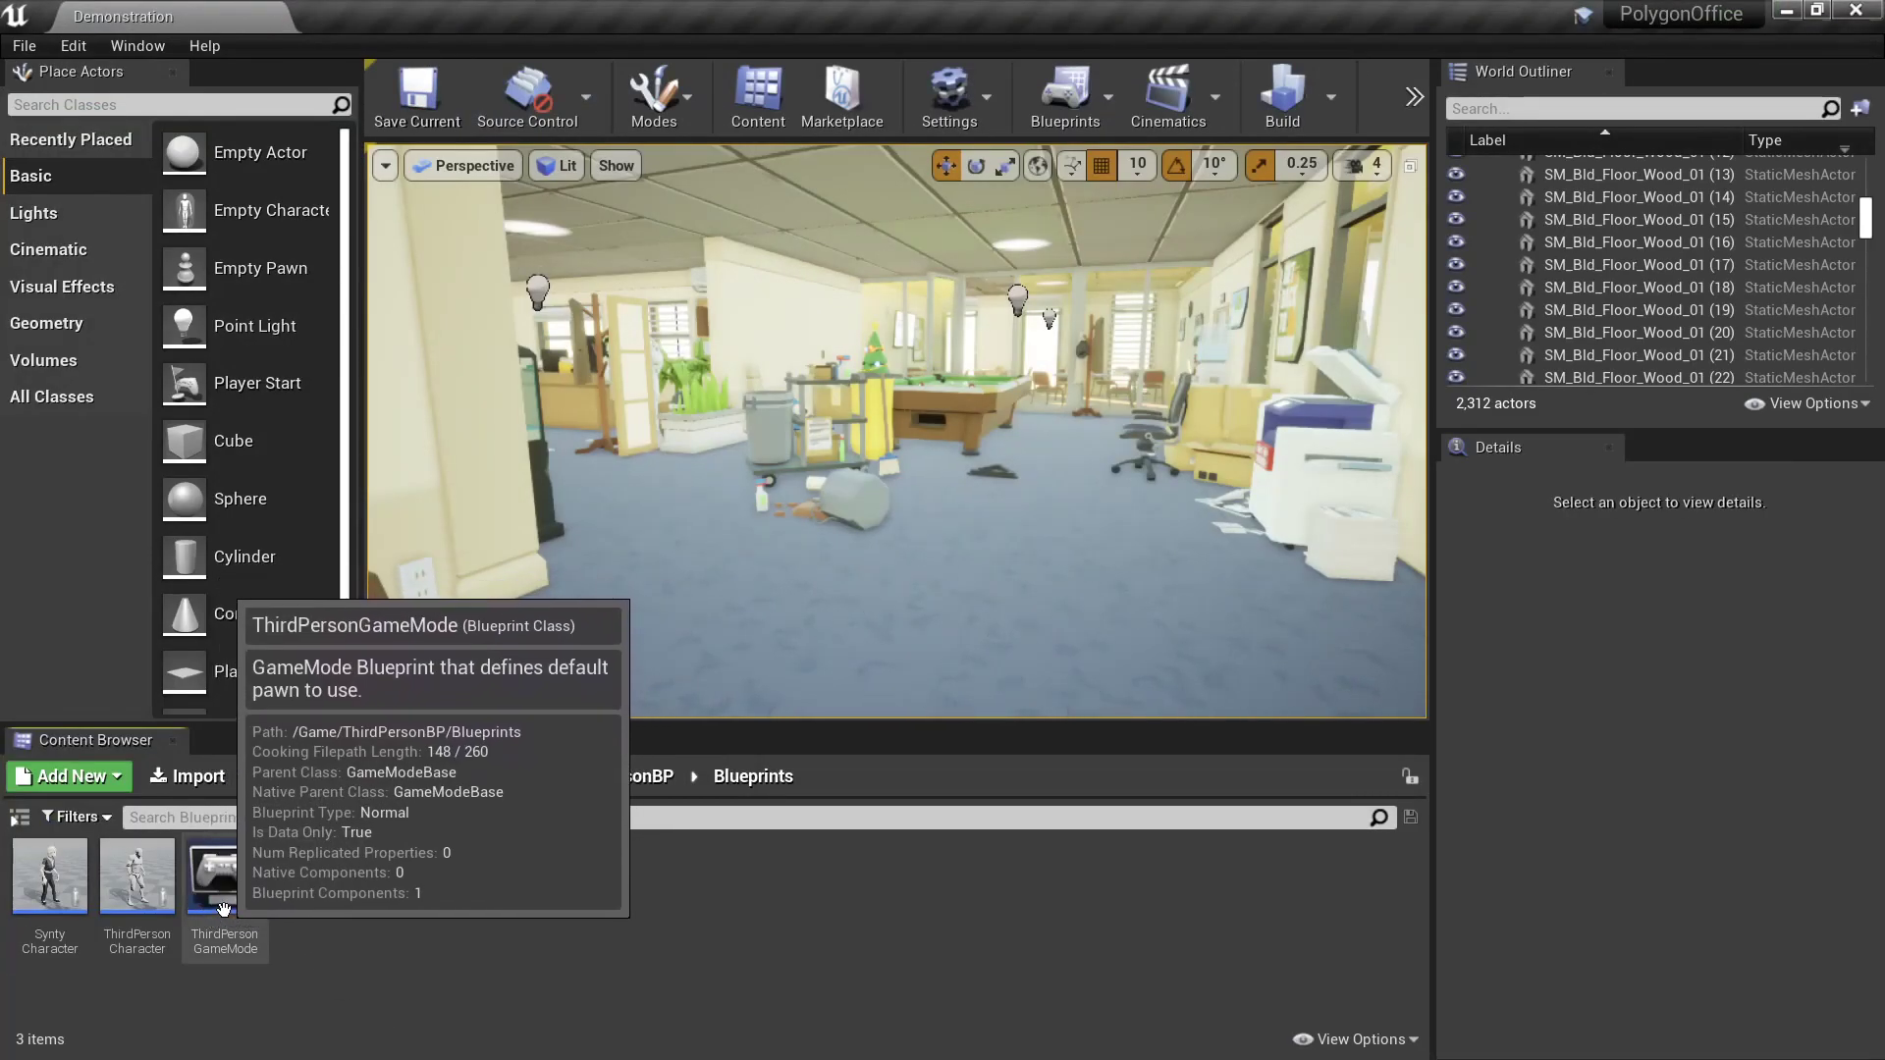
{"action": "double_click", "coordinate": [227, 903]}
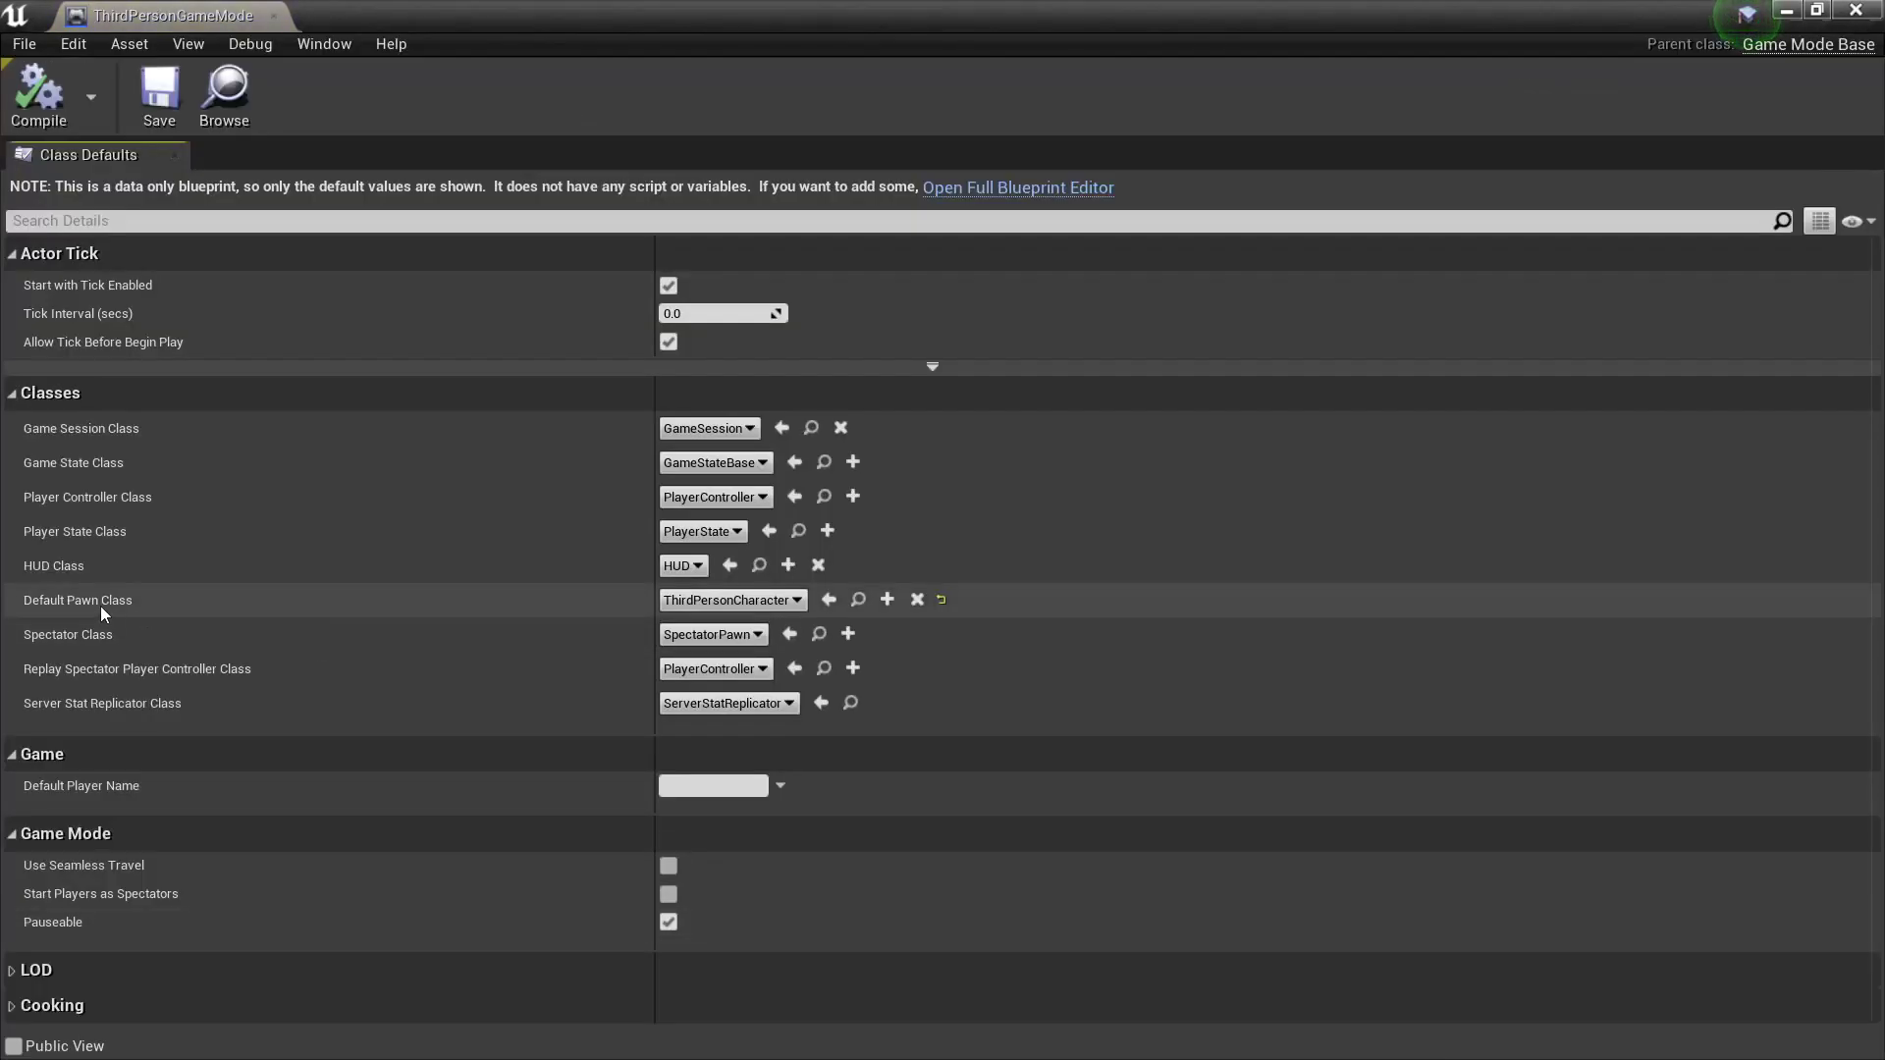
{"action": "left_click", "coordinate": [731, 600]}
{"action": "type", "text": "syn"}
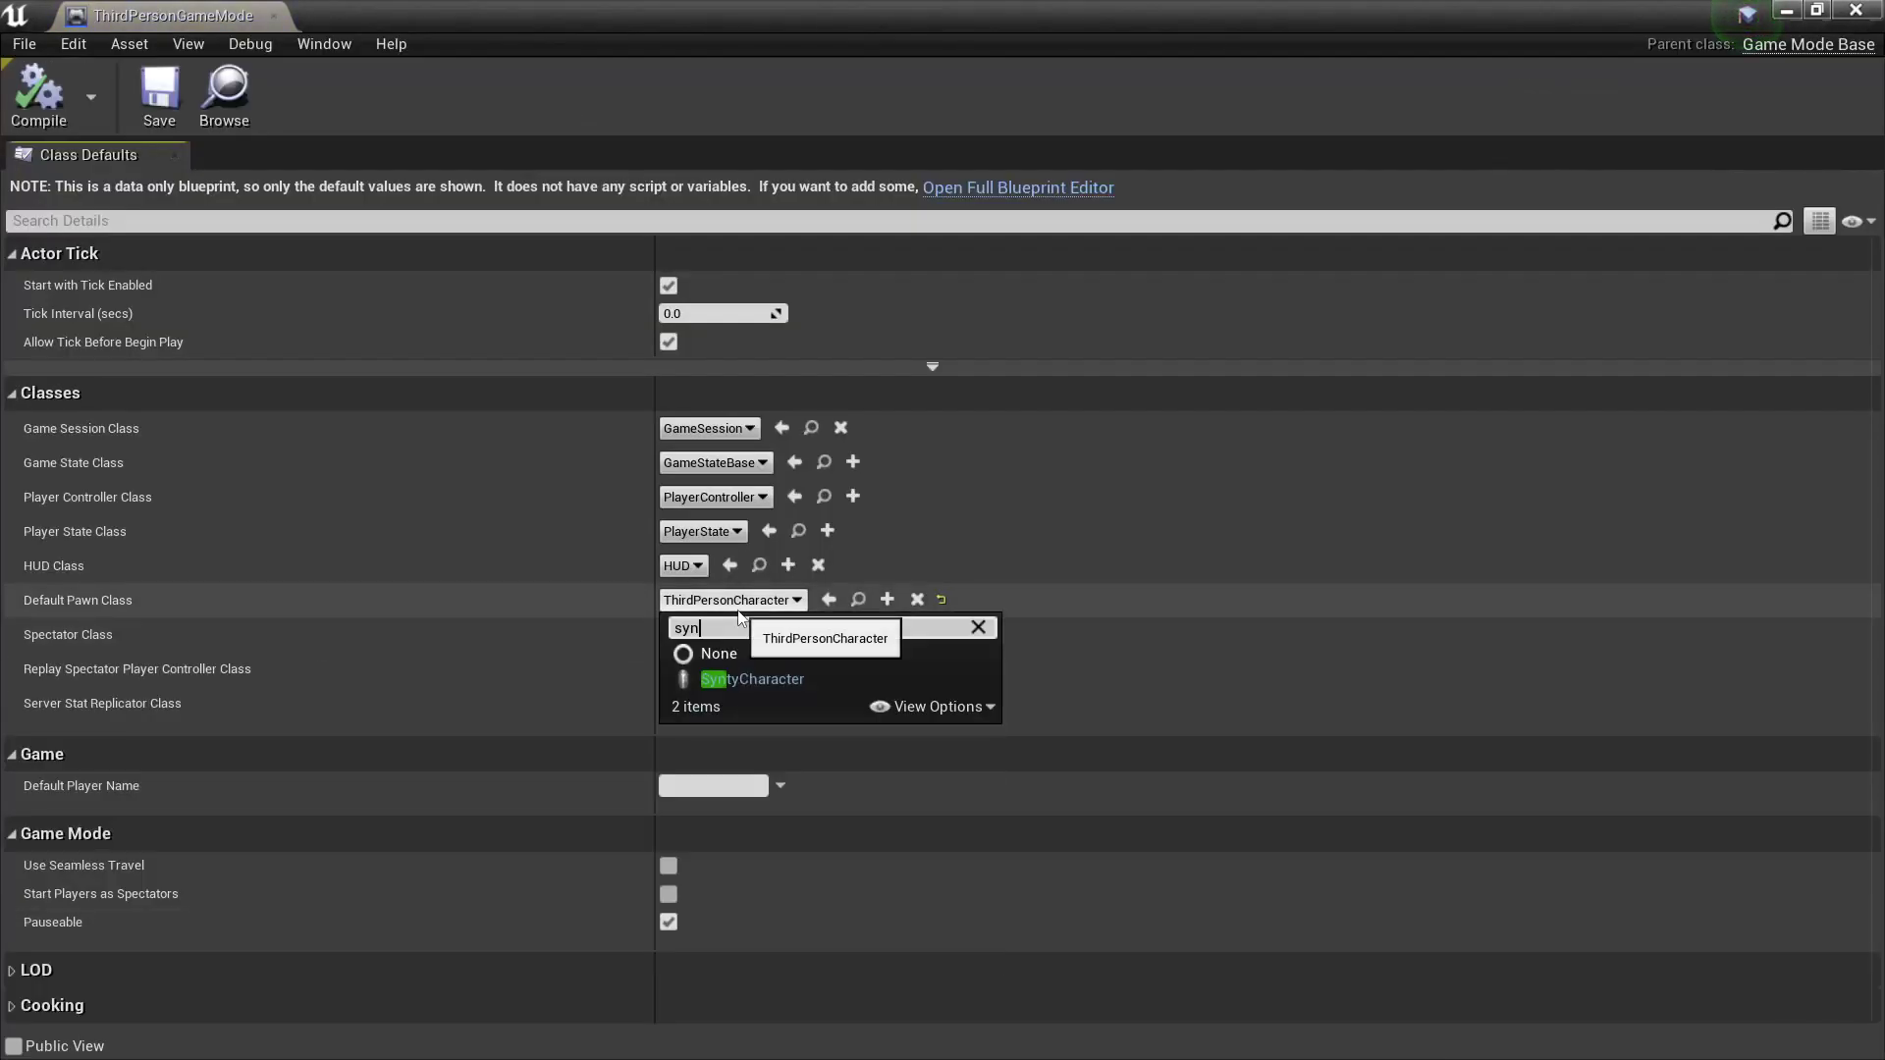
{"action": "left_click", "coordinate": [771, 679]}
{"action": "left_click", "coordinate": [38, 94]}
{"action": "left_click", "coordinate": [159, 94]}
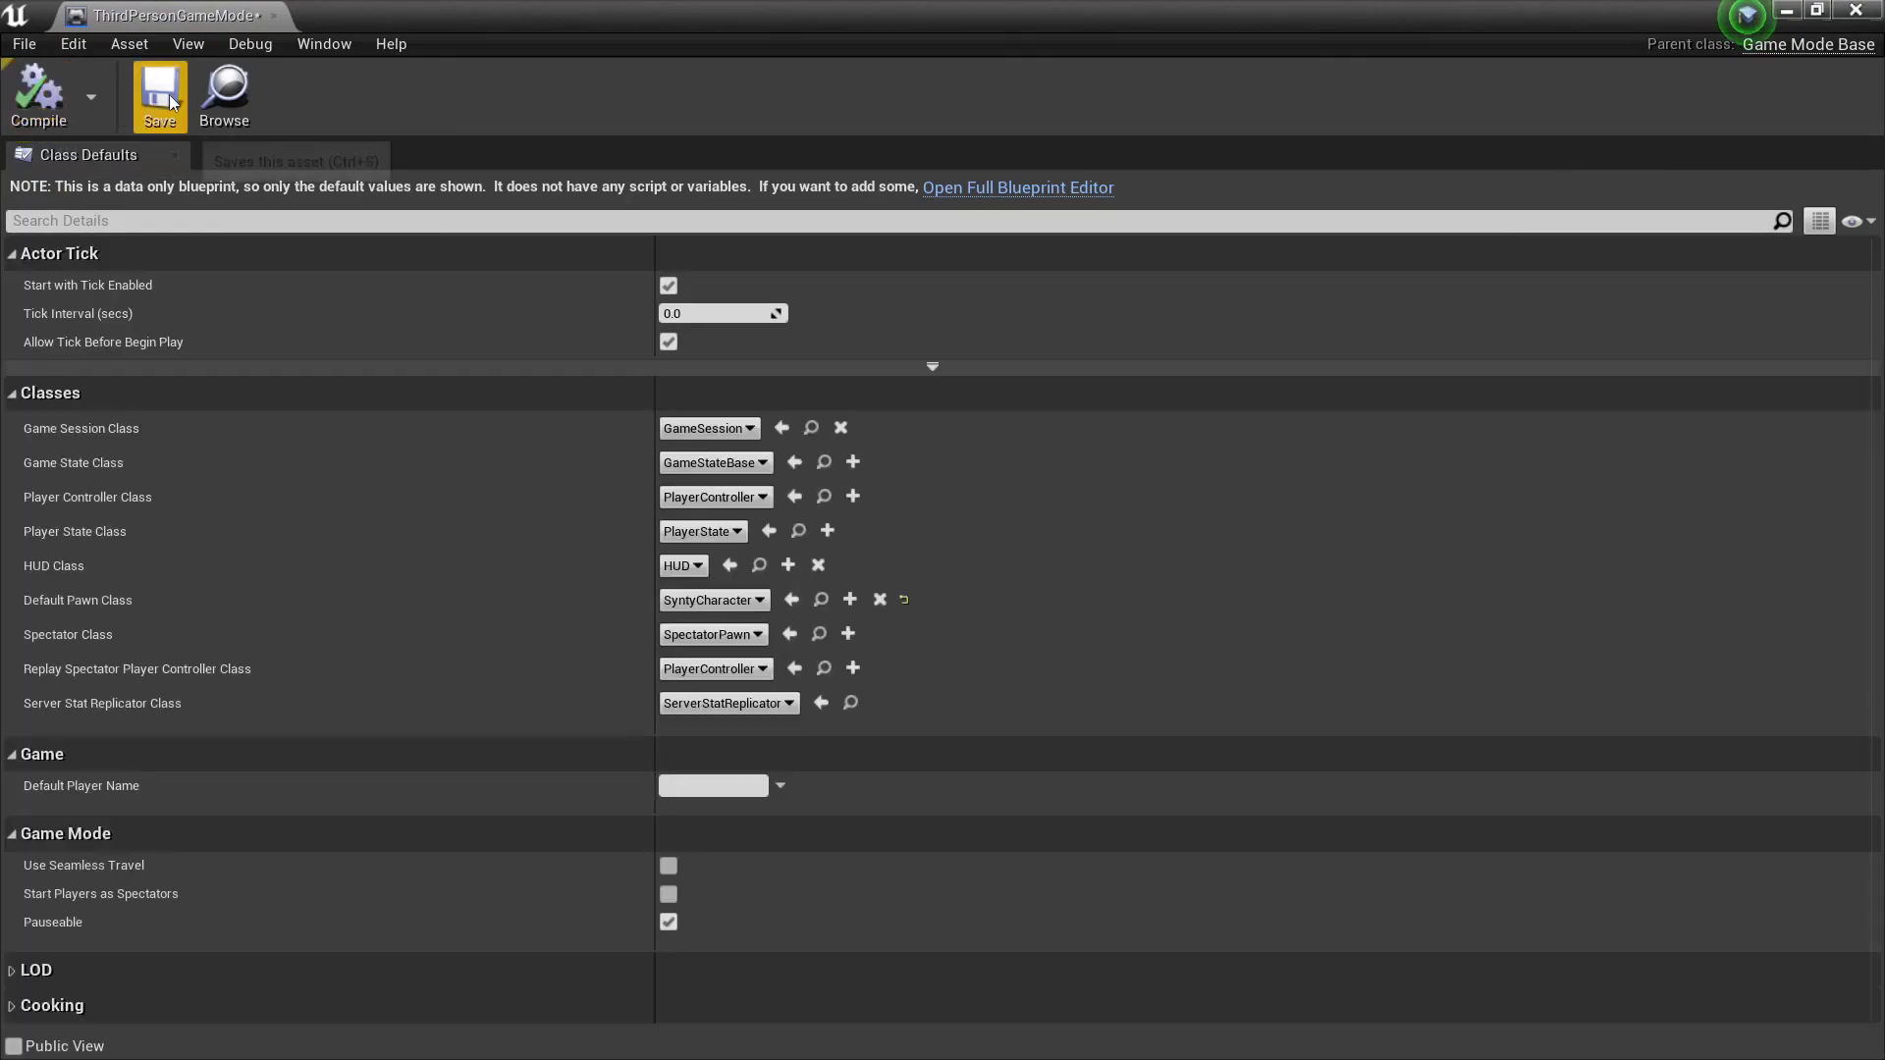
{"action": "left_click", "coordinate": [274, 16]}
Step: Select ThirdPersonGameMode as the project's GameMode in the Blueprints menu
{"action": "left_click", "coordinate": [1109, 108]}
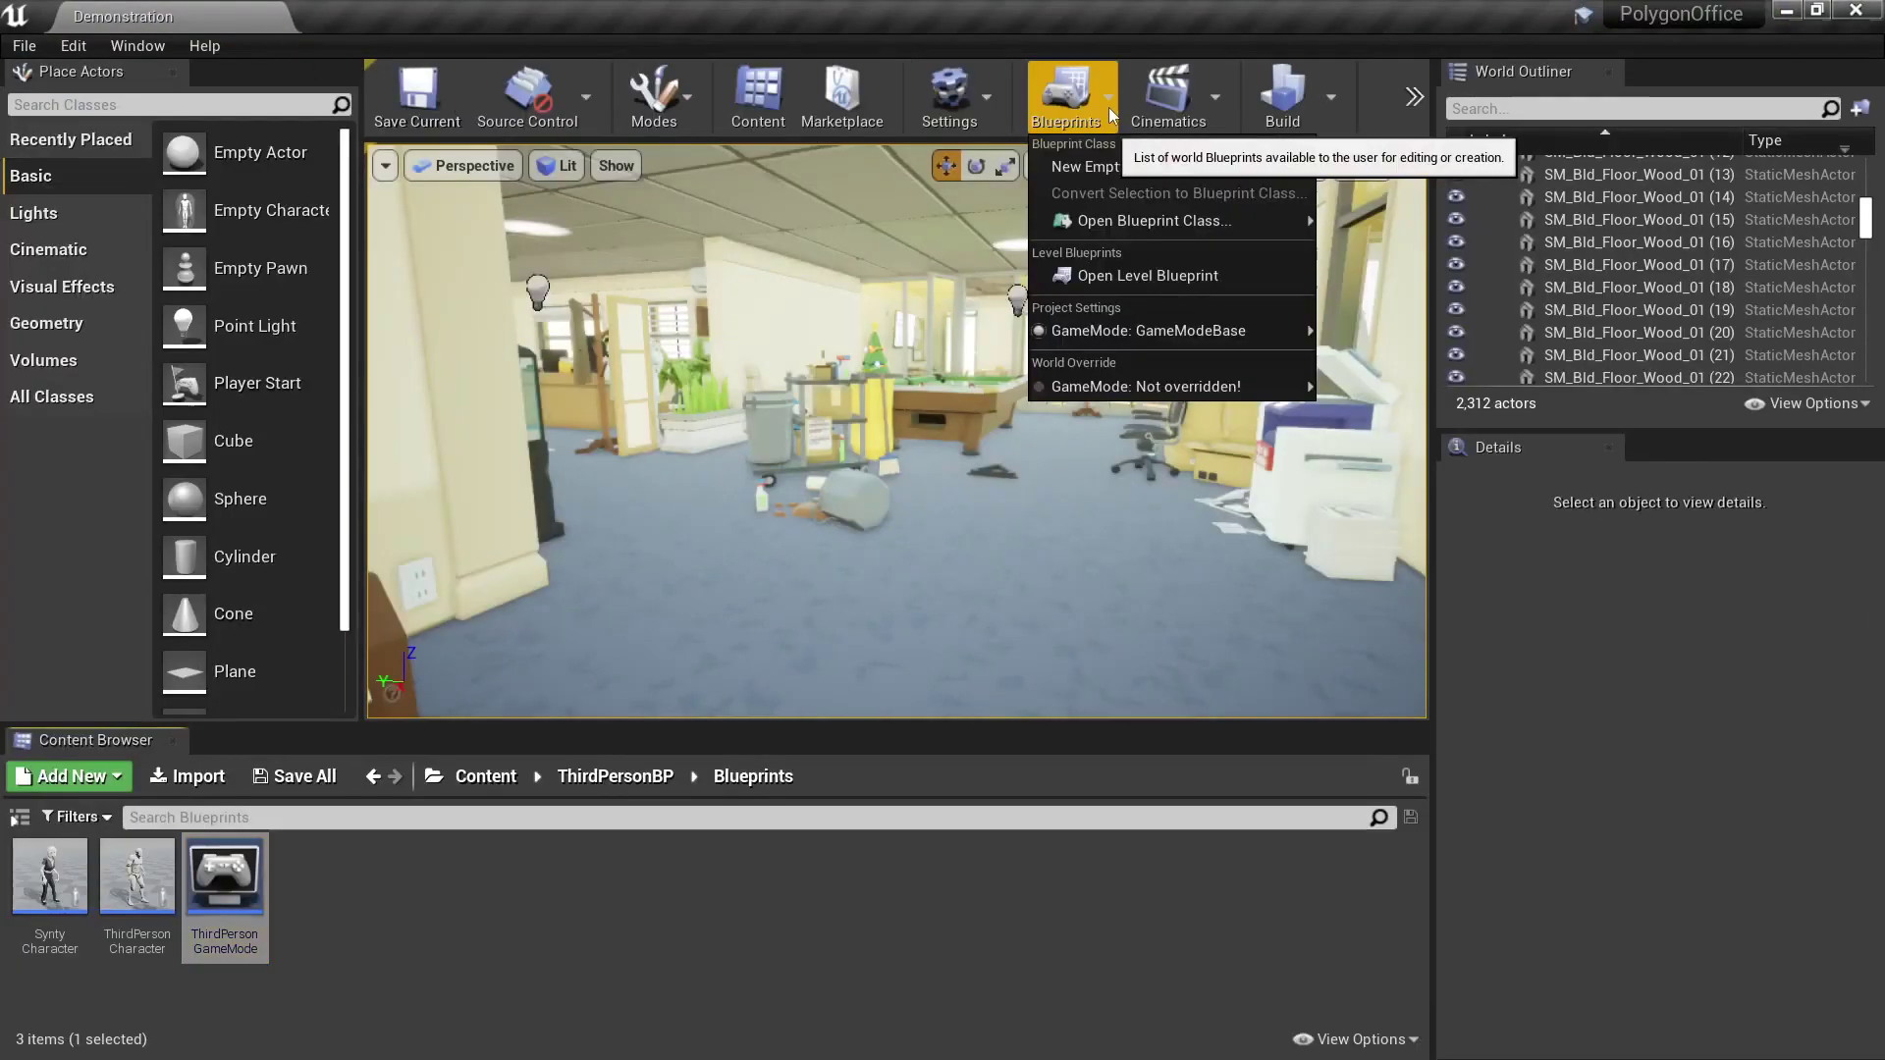
{"action": "mouse_move", "coordinate": [1156, 342]}
{"action": "mouse_move", "coordinate": [1424, 392]}
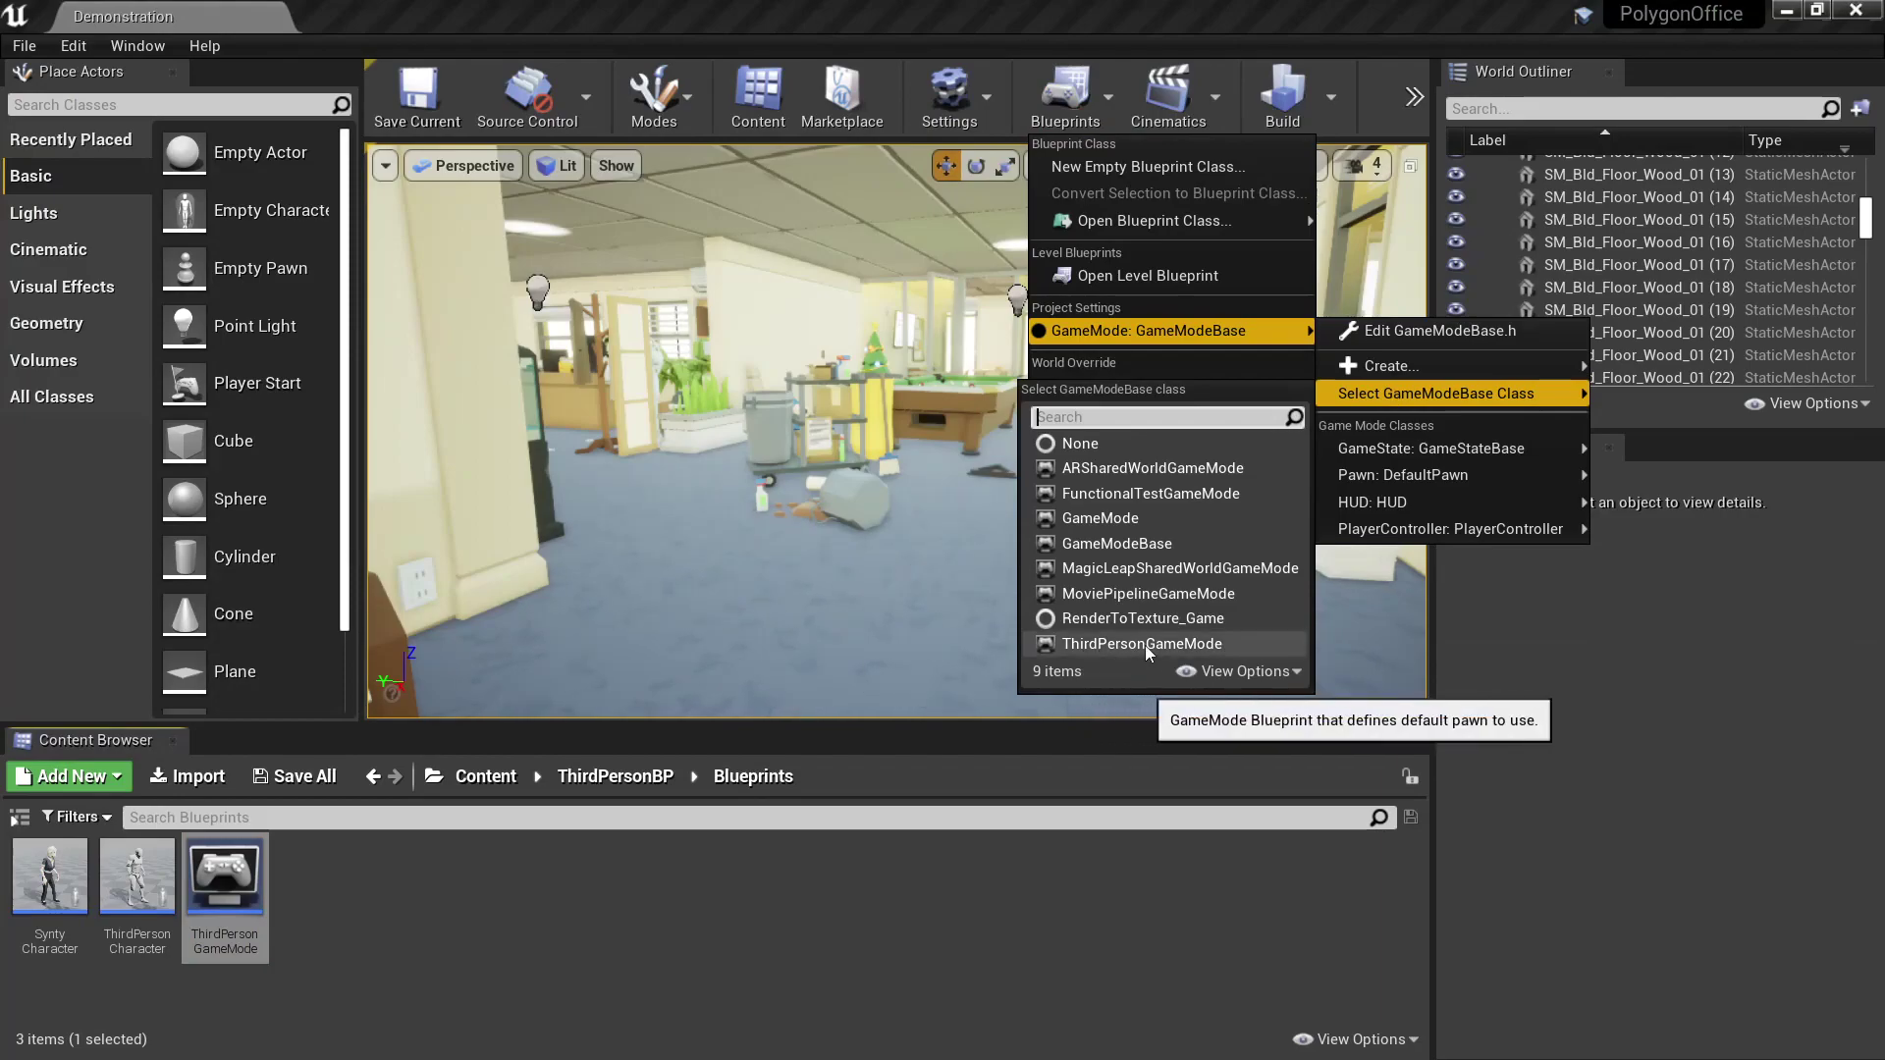
{"action": "left_click", "coordinate": [1142, 644]}
Step: Play-test the office level with the female boss character, then reopen SyntyCharacter
{"action": "left_click", "coordinate": [1414, 95]}
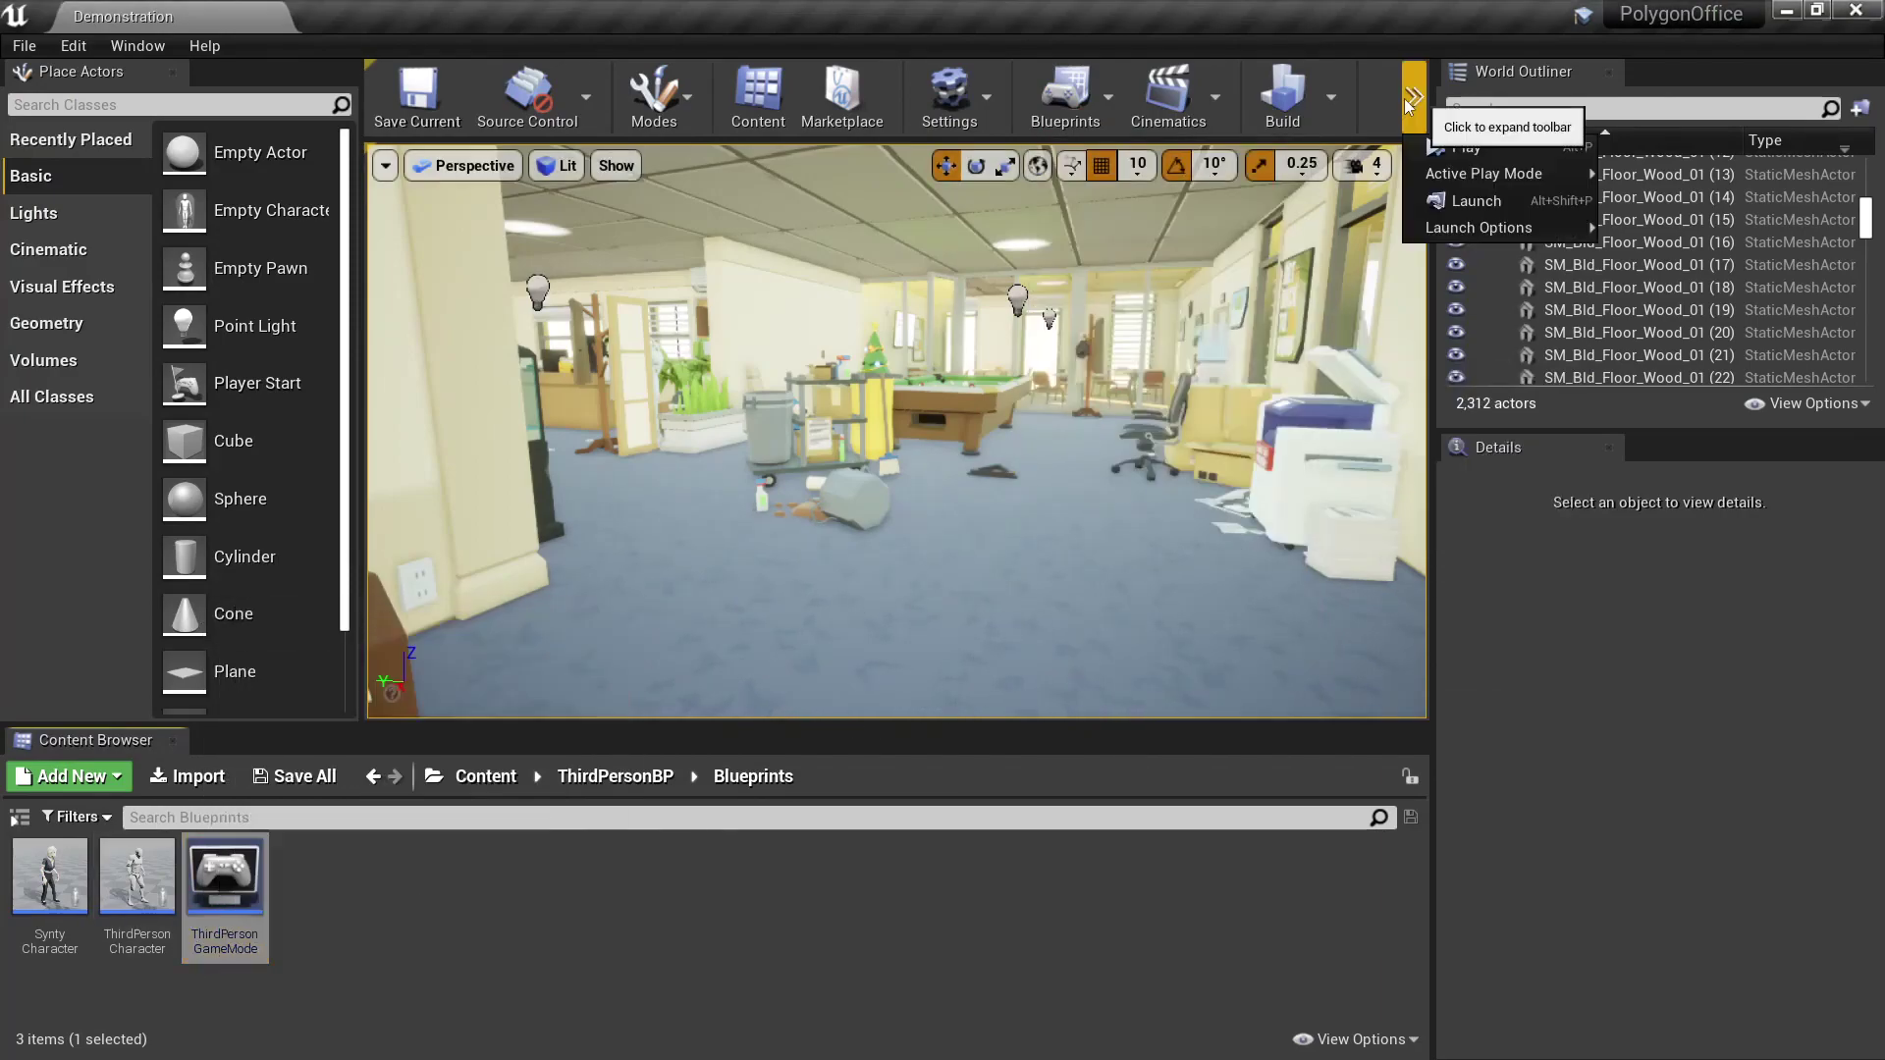
{"action": "left_click", "coordinate": [1465, 148]}
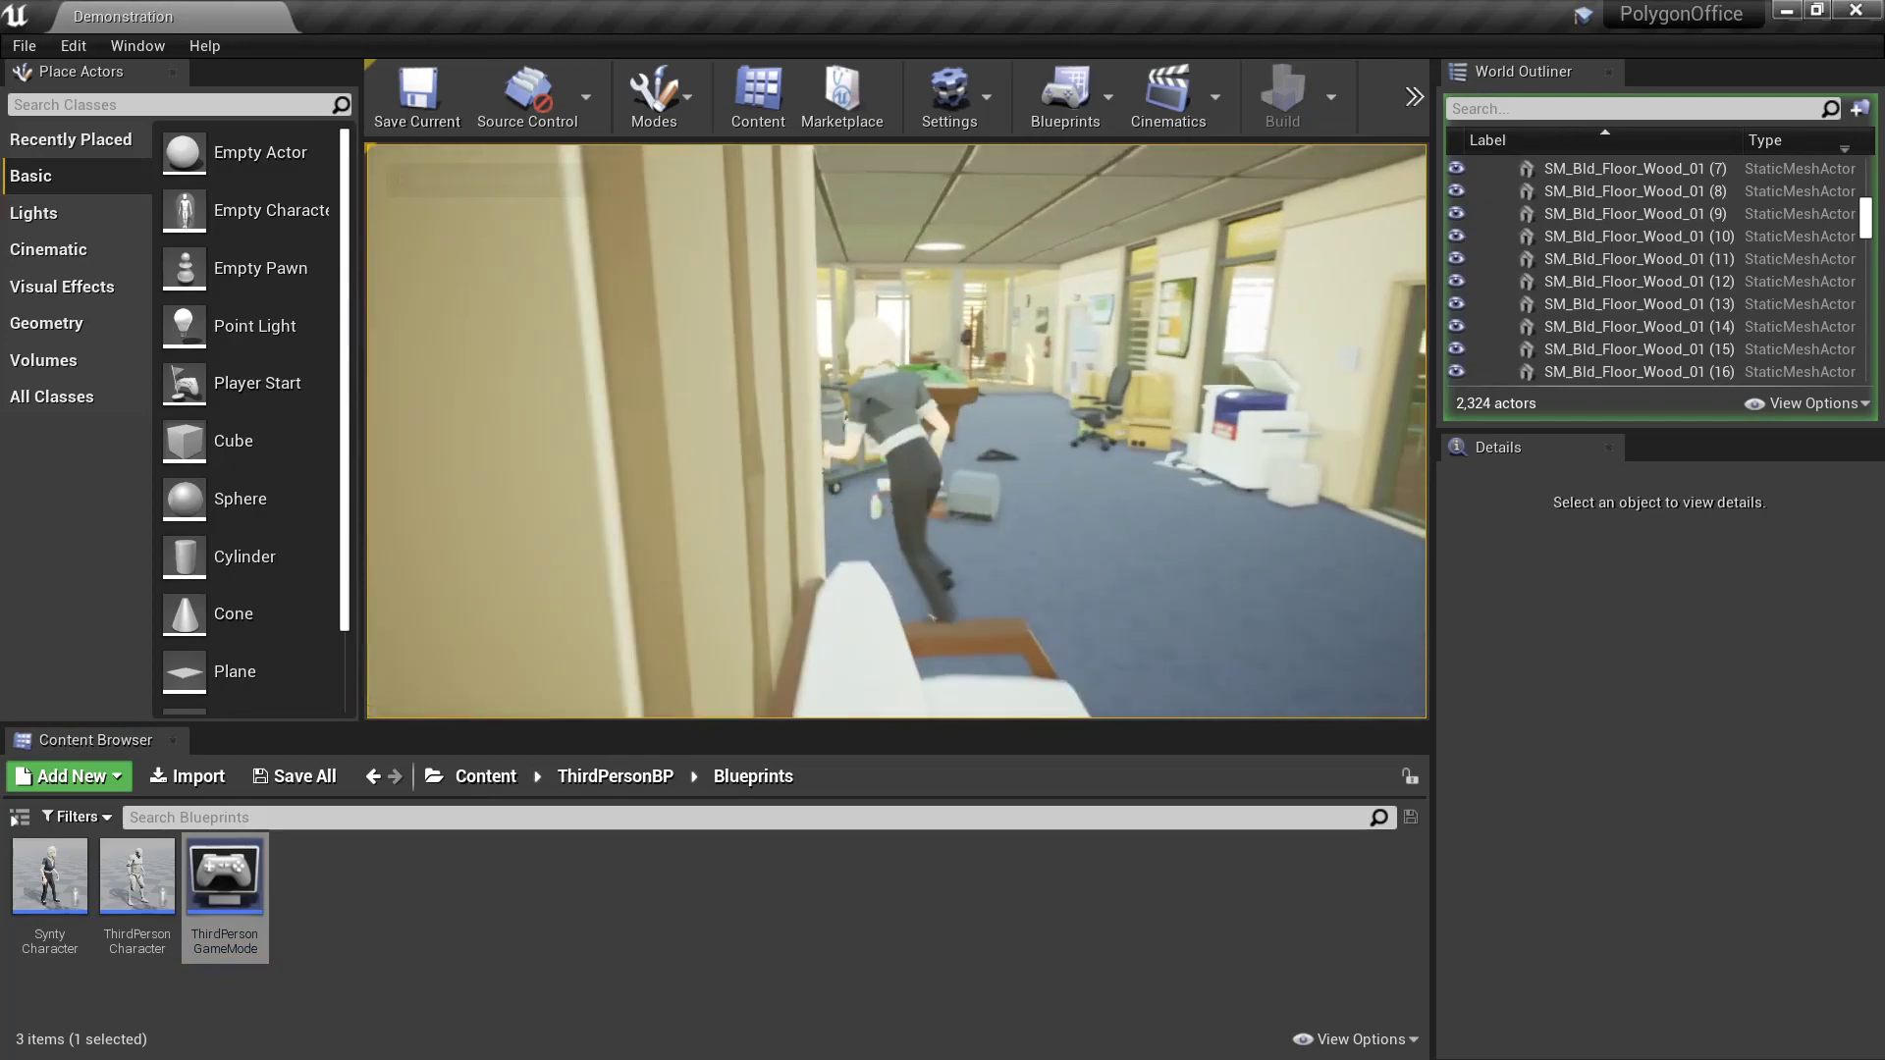
{"action": "key", "text": "Escape"}
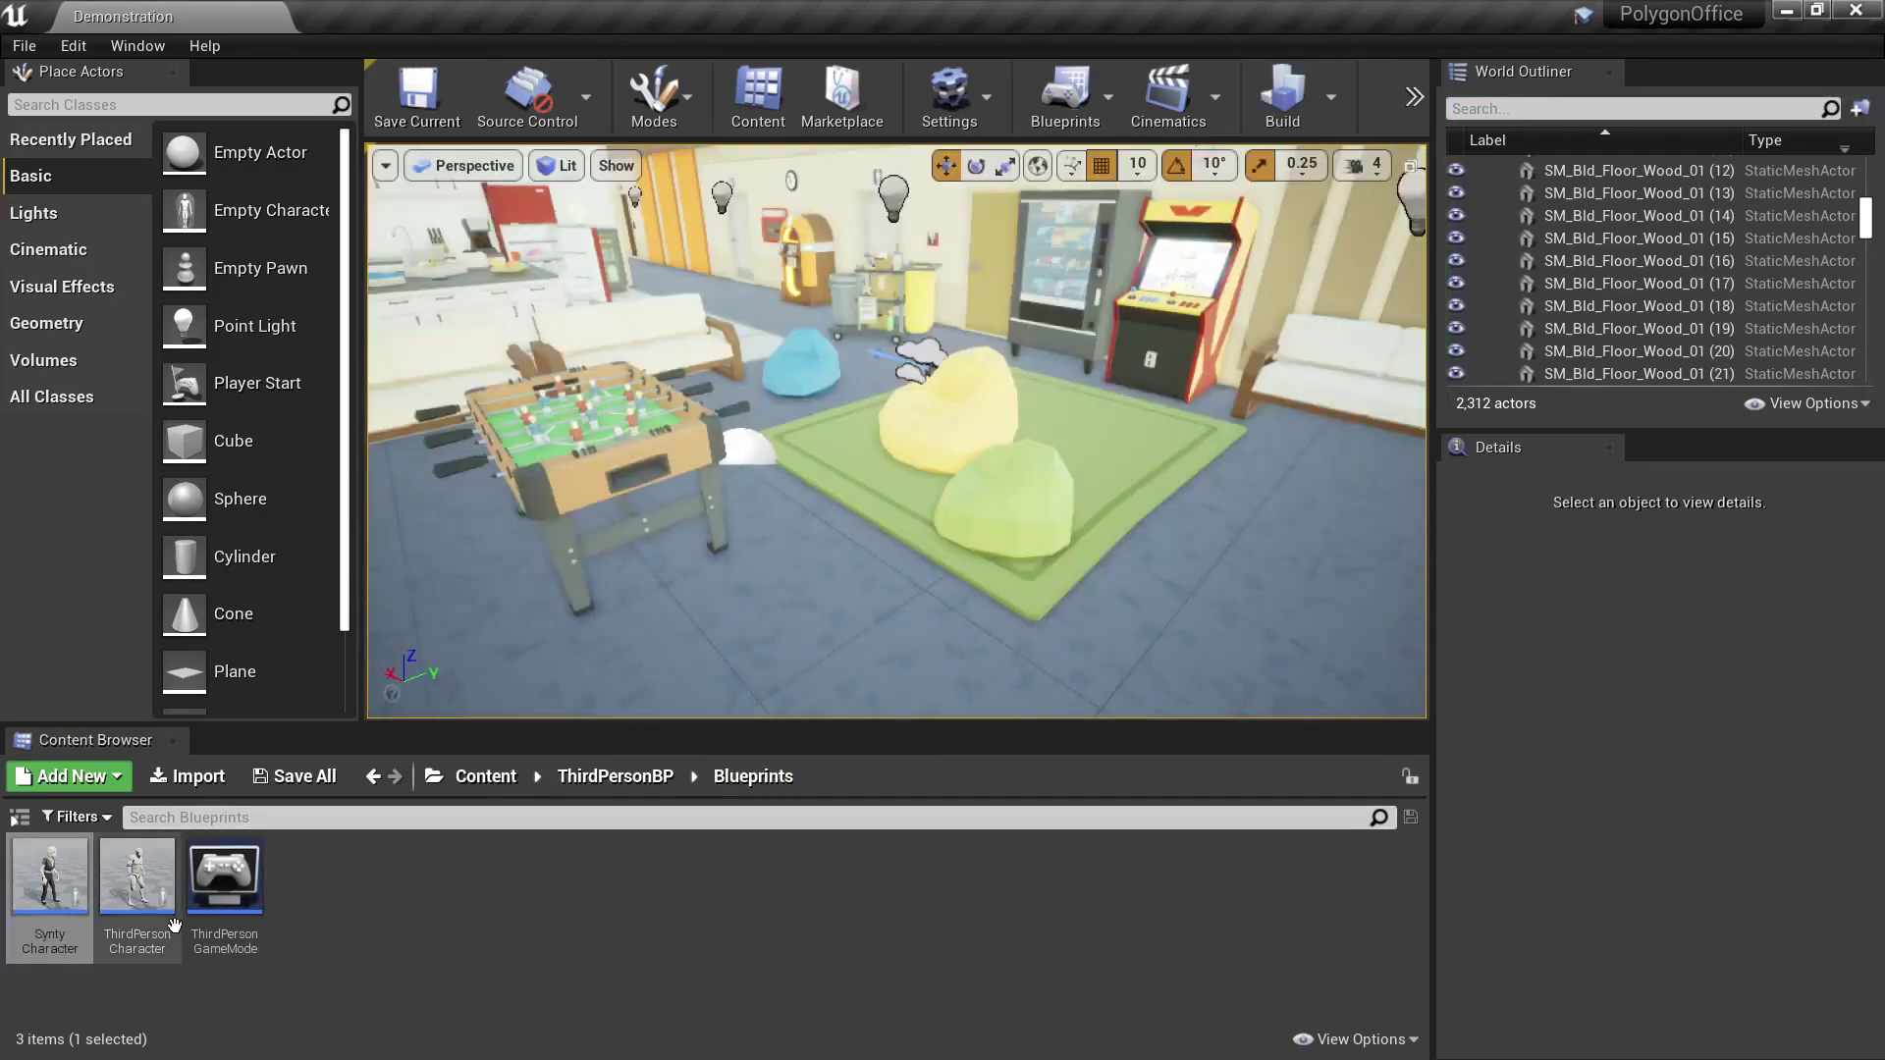
{"action": "double_click", "coordinate": [51, 873]}
Step: Swap SyntyCharacter's skeletal mesh to SK_Chr_Business_Male_01, then compile and save the blueprint
{"action": "left_click", "coordinate": [364, 157]}
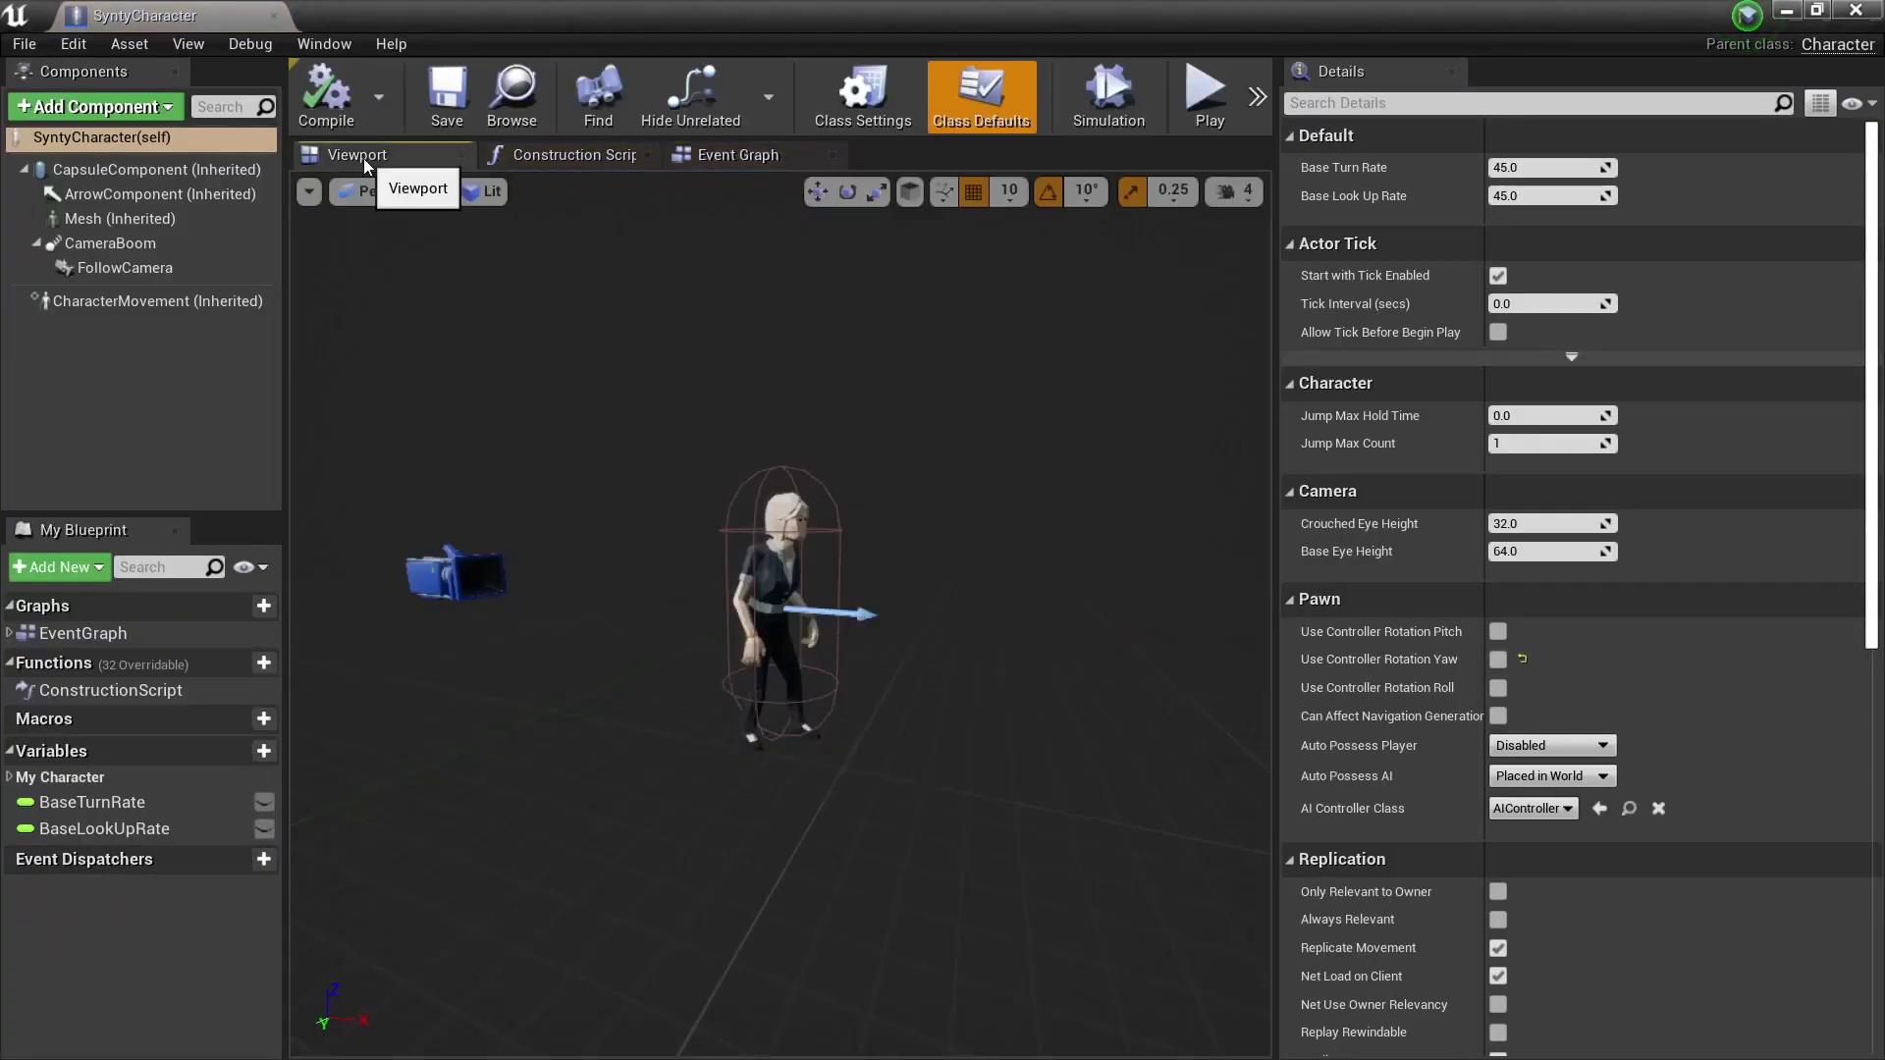
{"action": "left_click", "coordinate": [83, 220]}
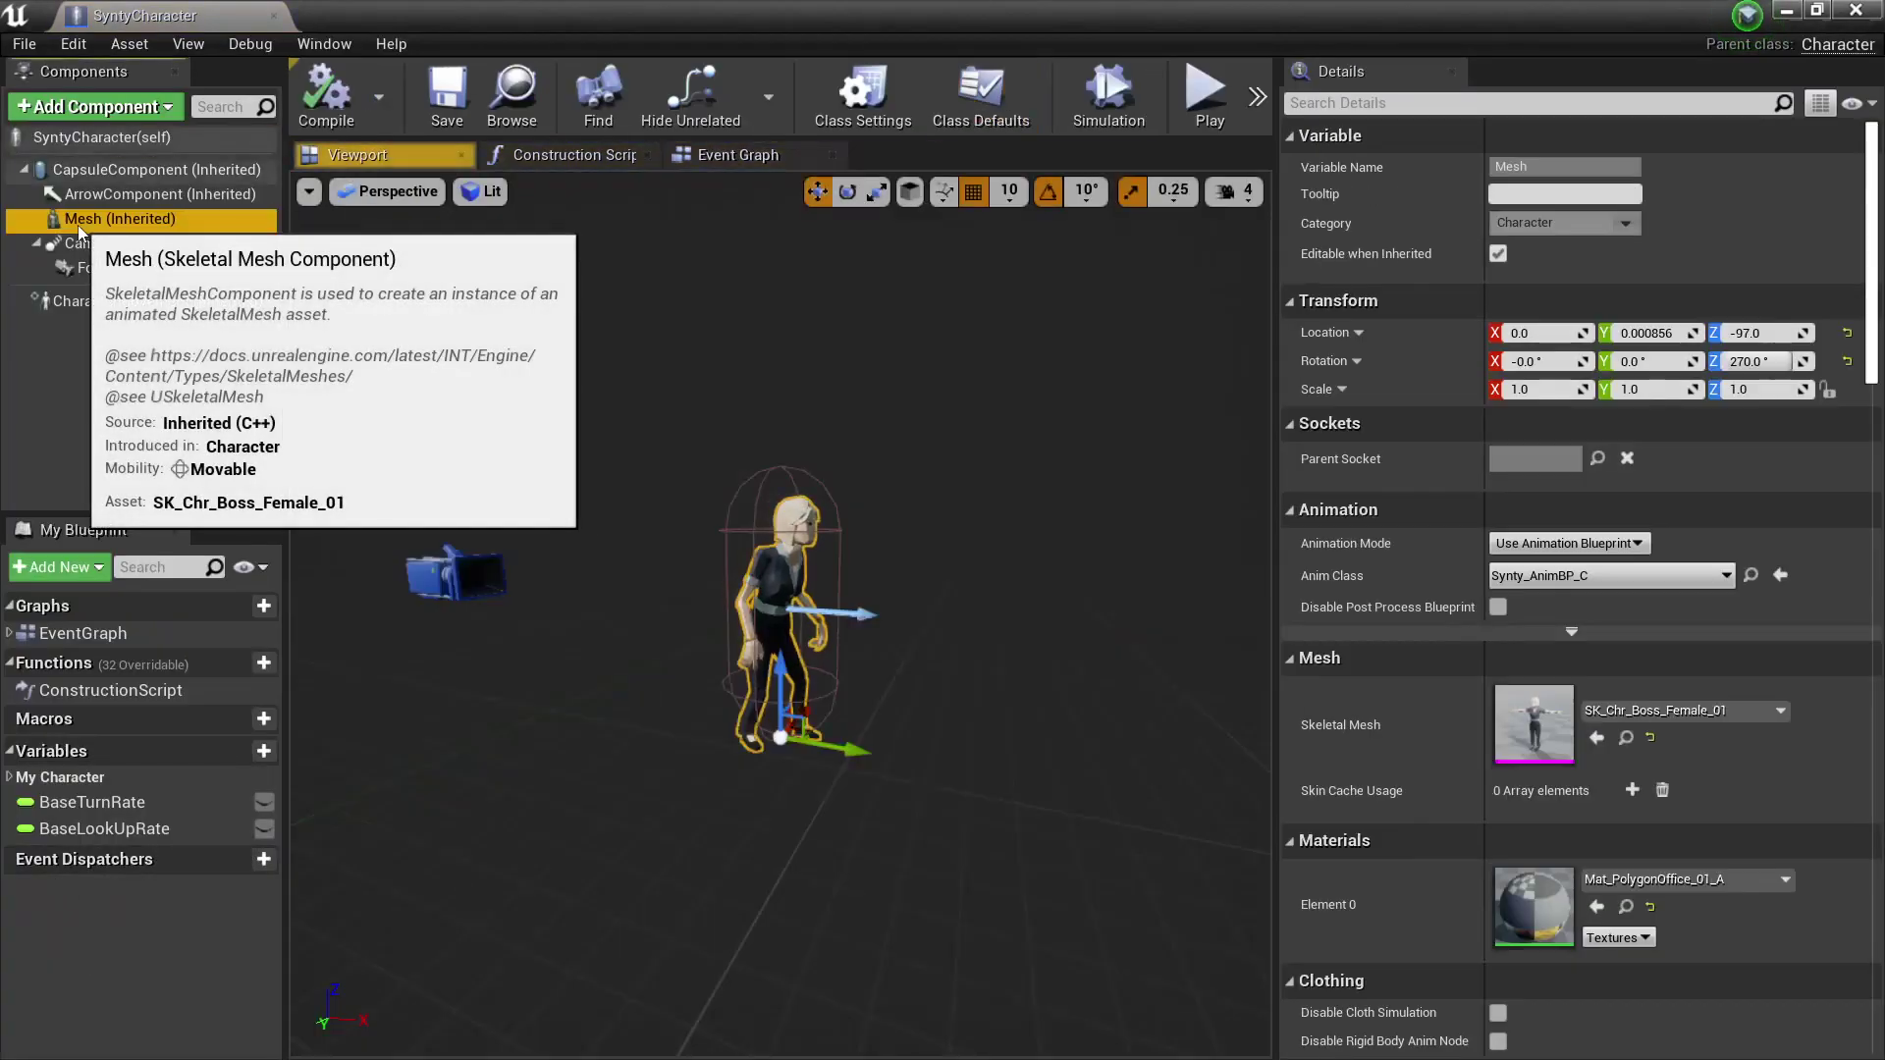
{"action": "left_click", "coordinate": [1698, 711]}
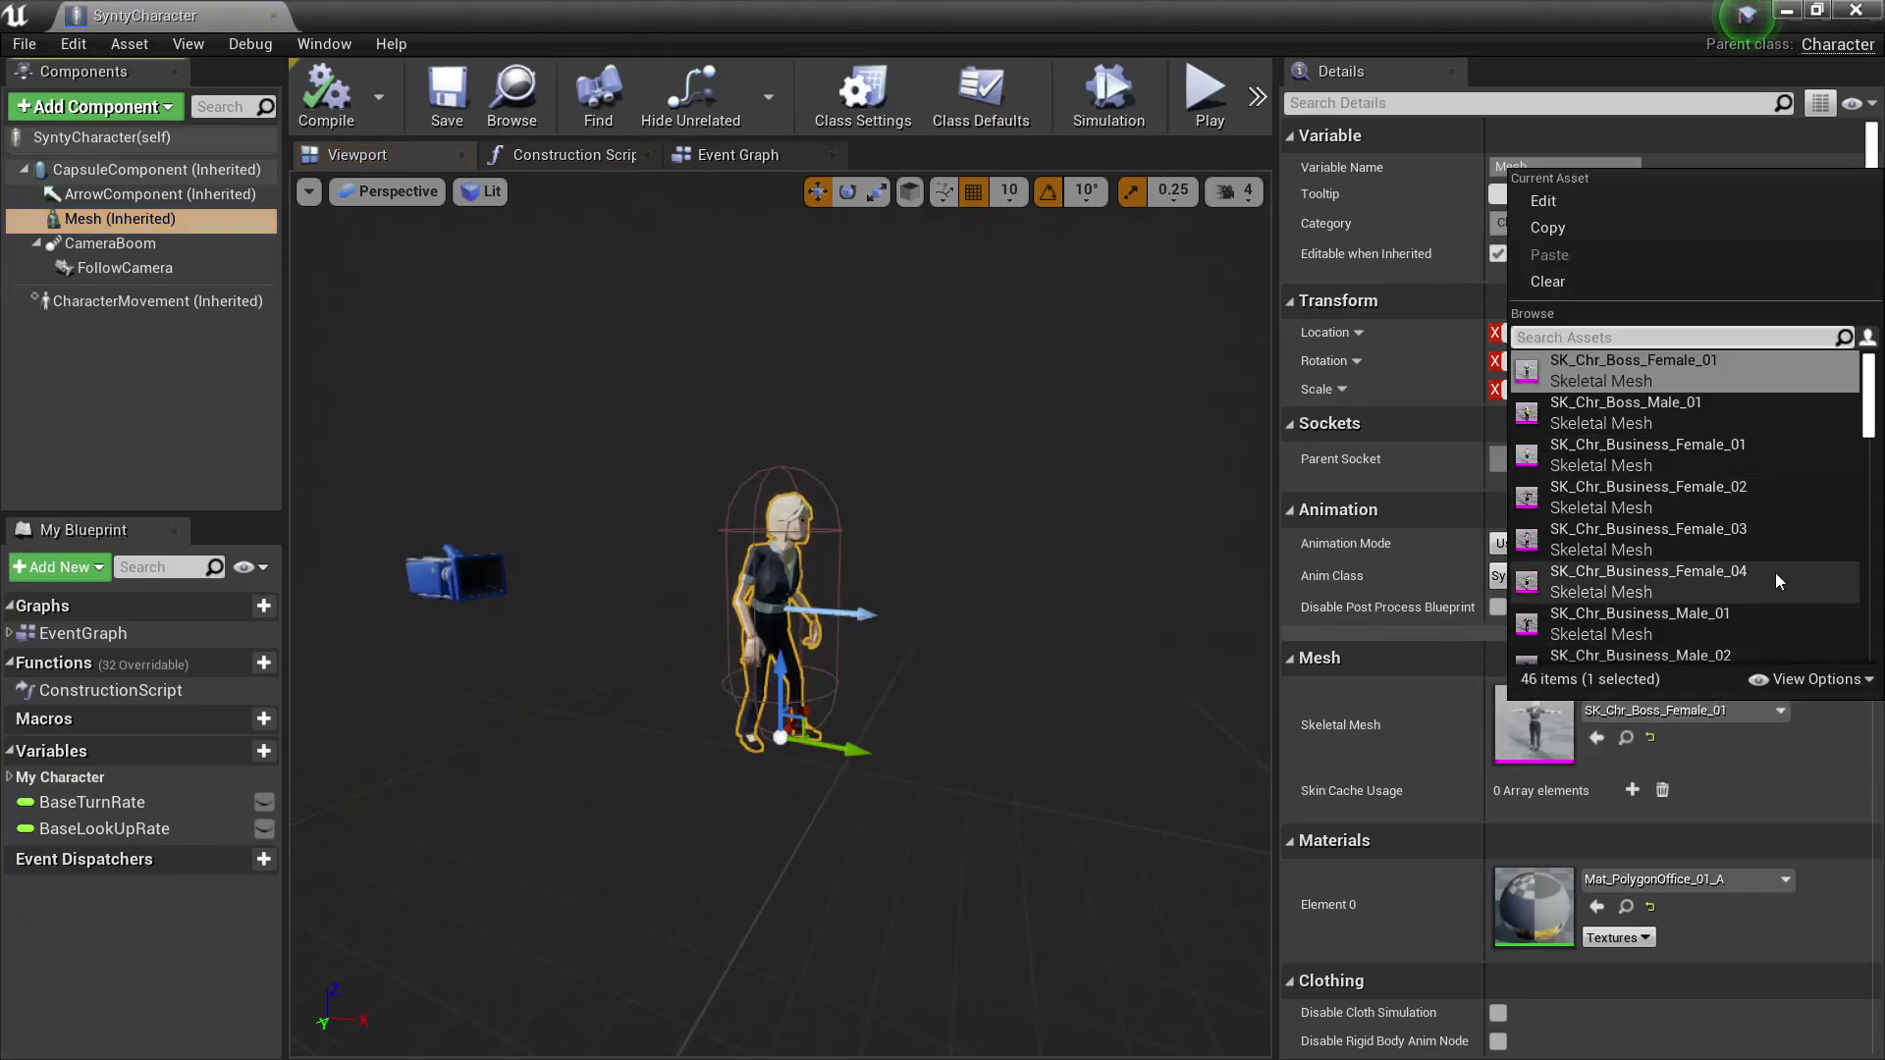
{"action": "left_click", "coordinate": [1720, 621]}
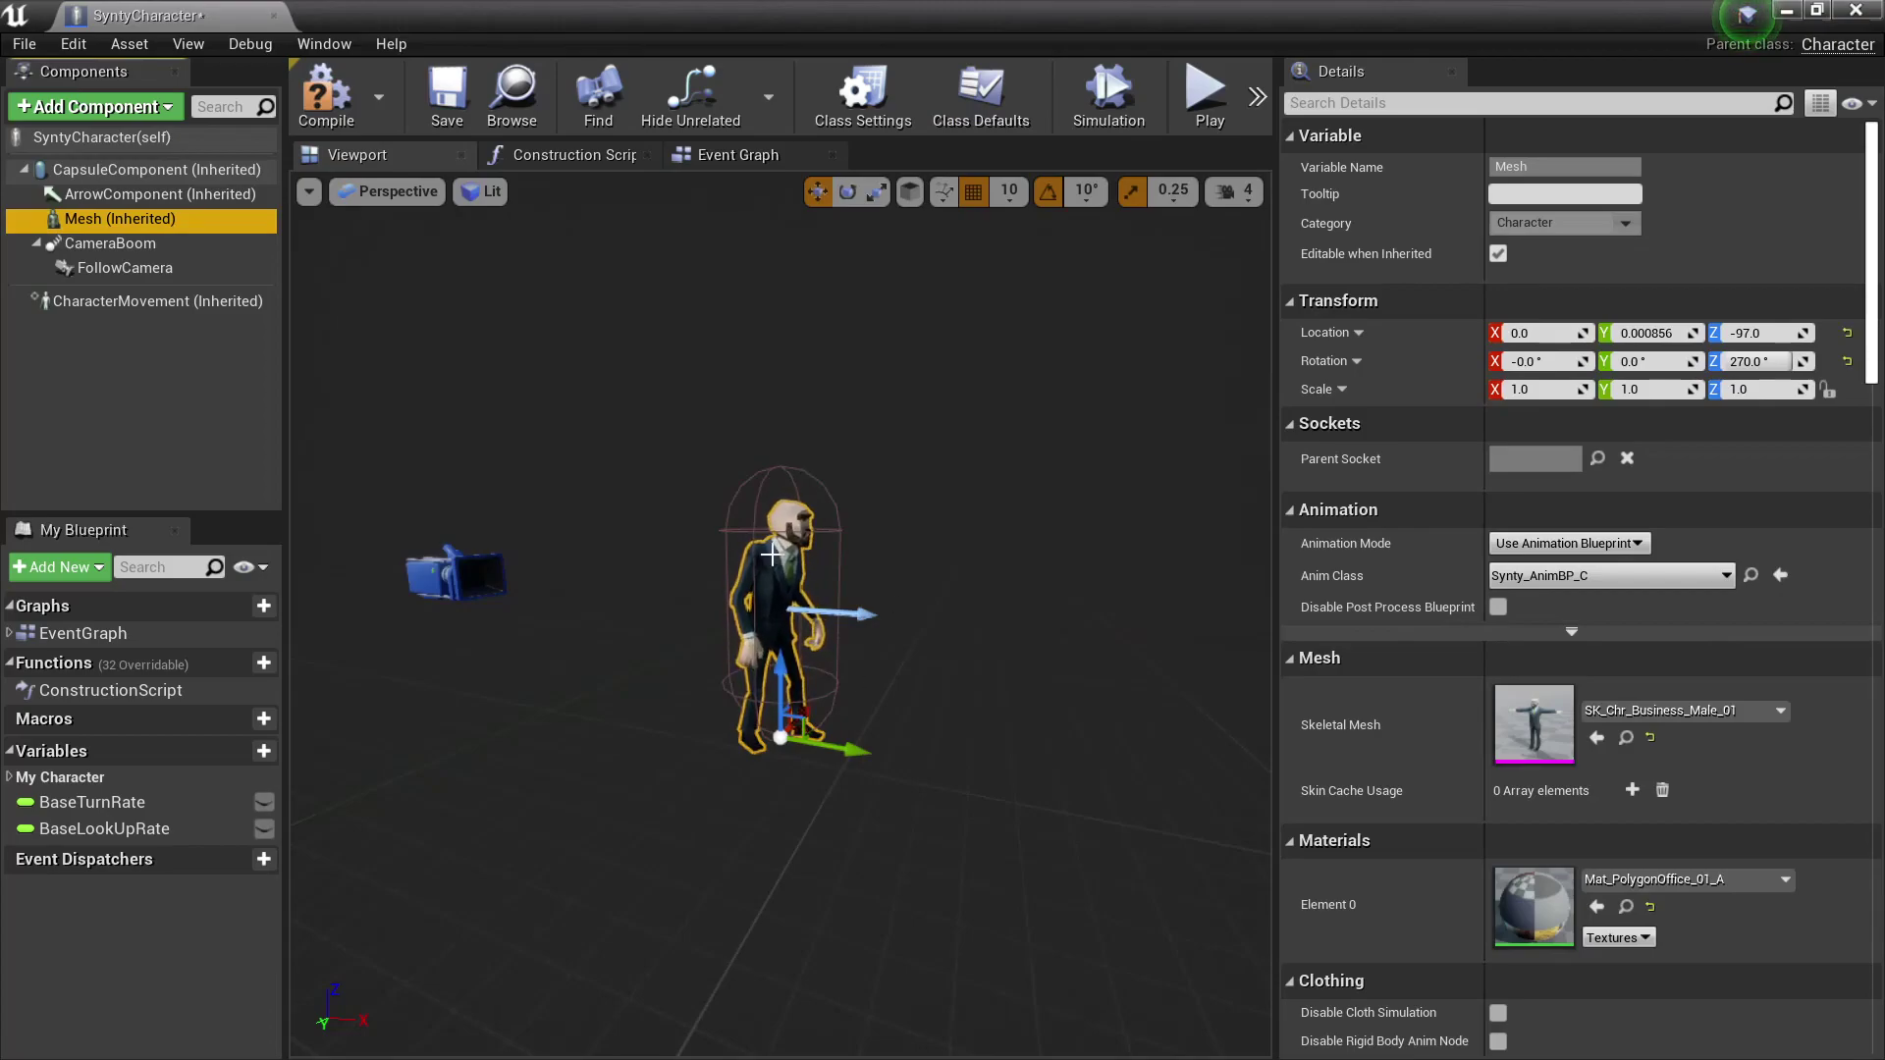
{"action": "left_click", "coordinate": [344, 115]}
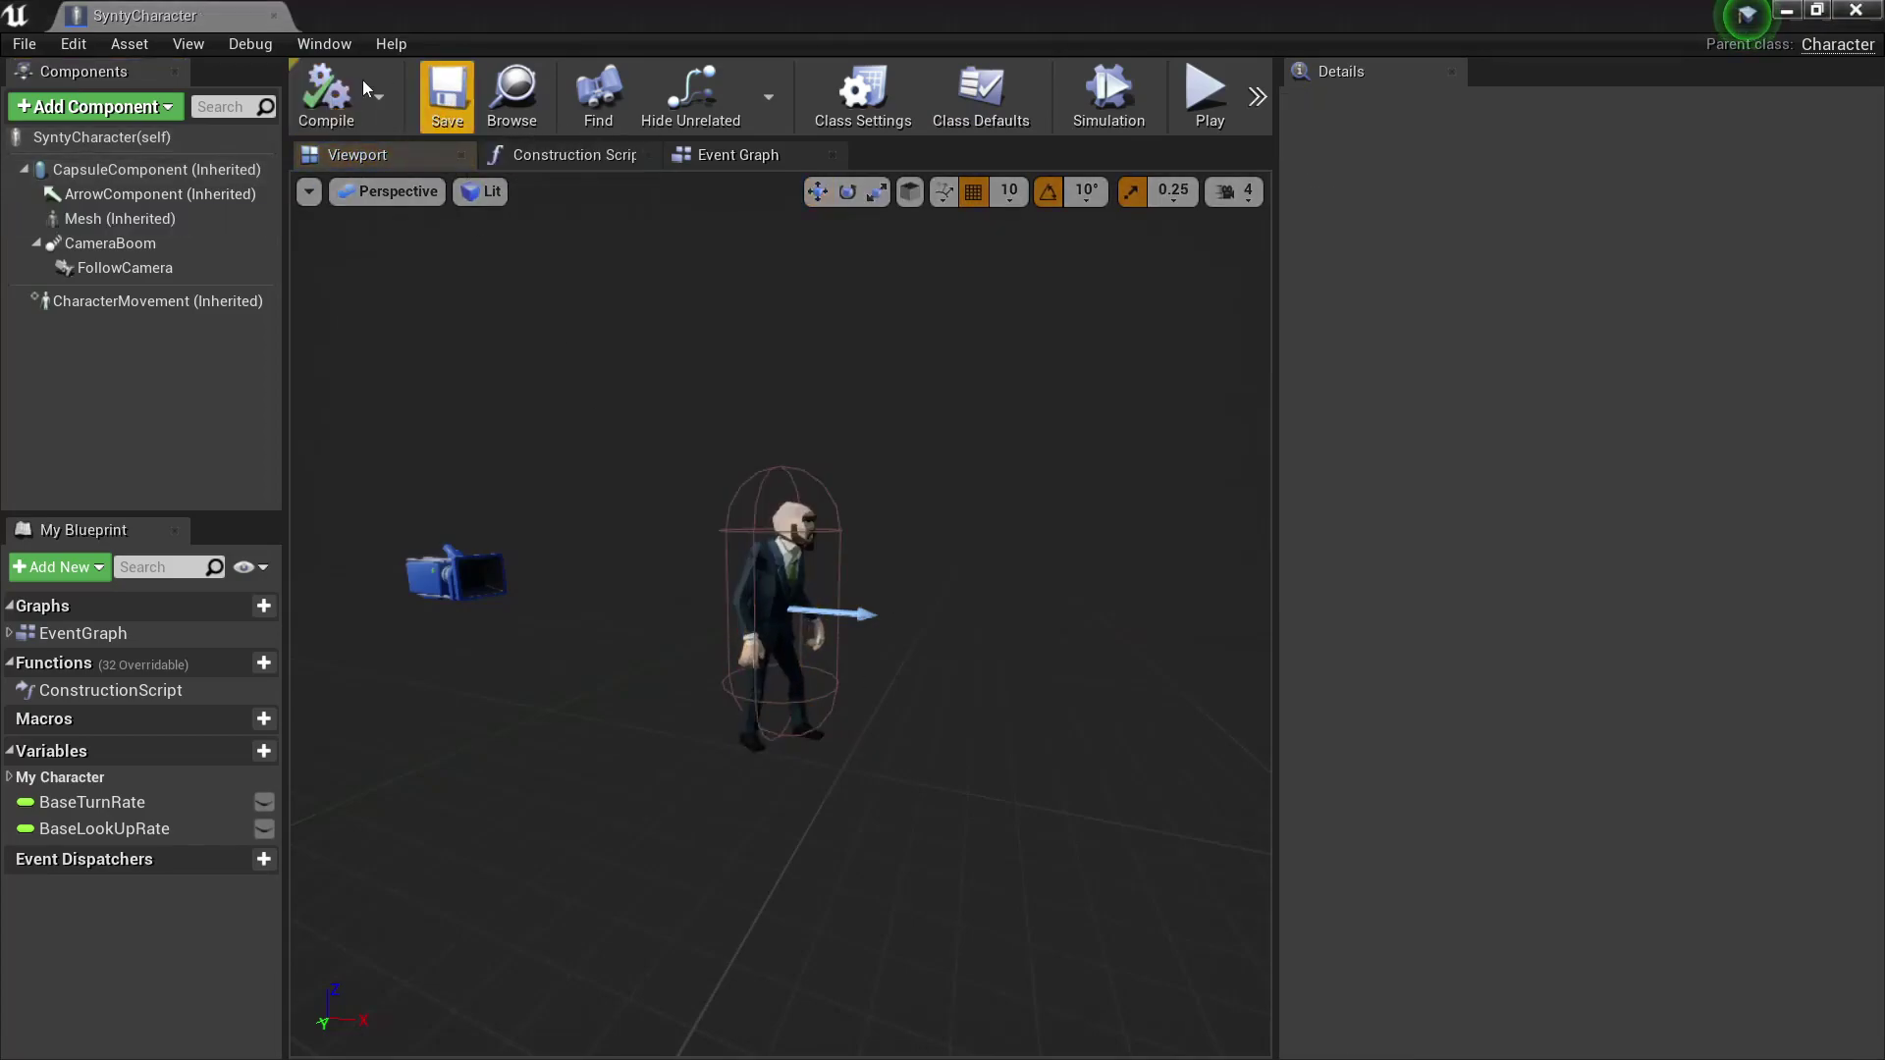
{"action": "left_click", "coordinate": [448, 101]}
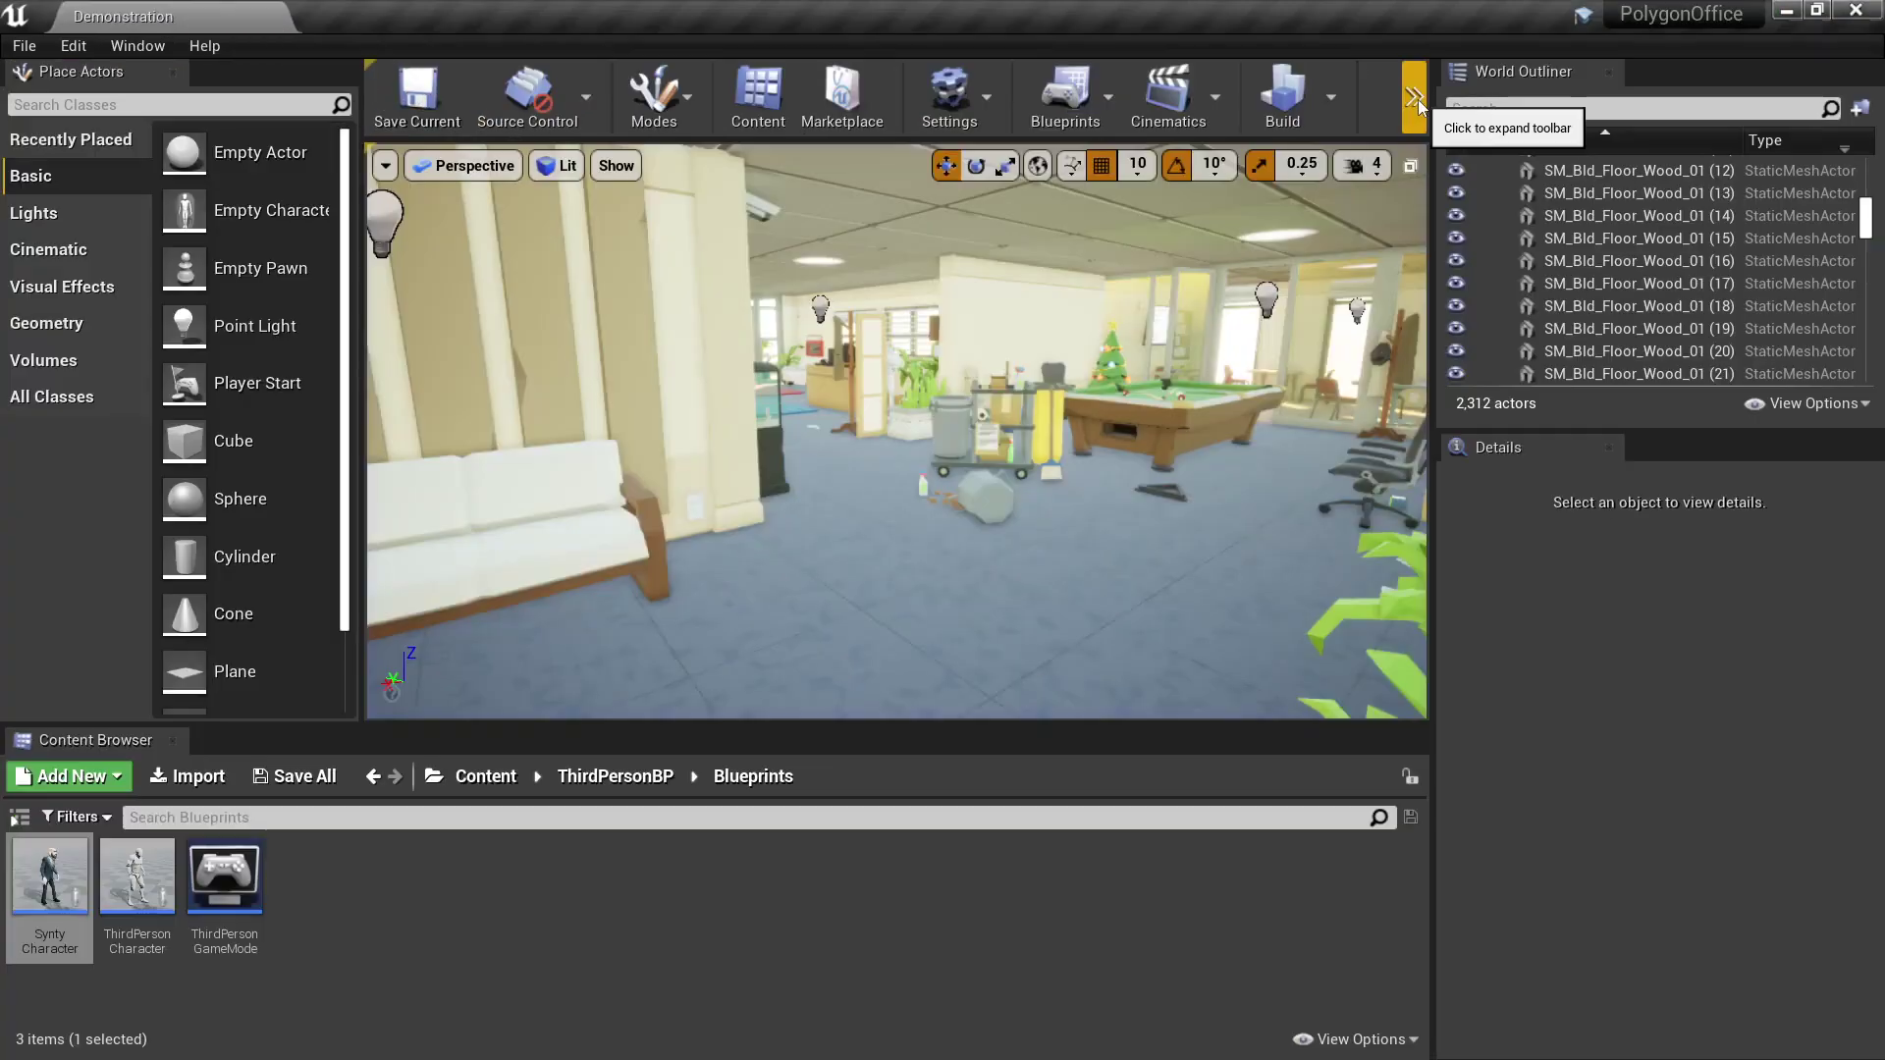
{"action": "left_click", "coordinate": [1414, 95]}
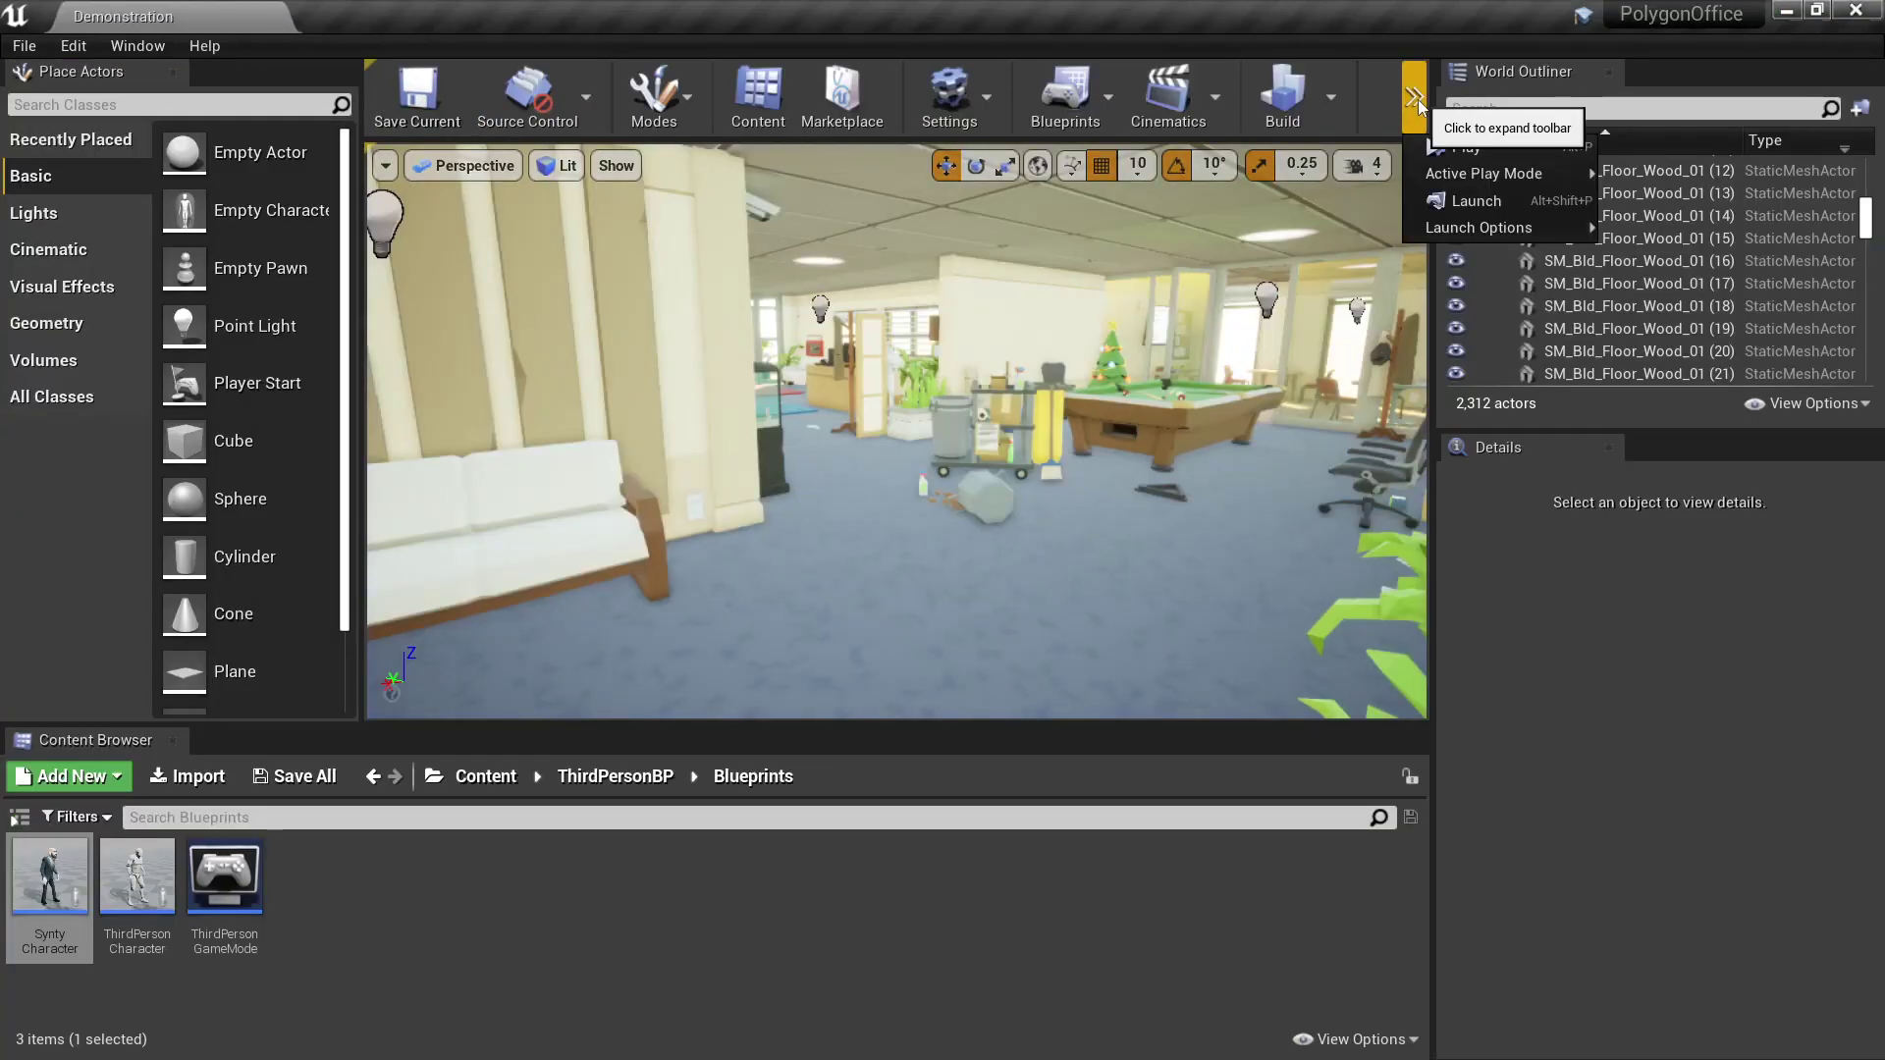
Step: Play the level and run the businessman forward through the office with W
{"action": "left_click", "coordinate": [1471, 146]}
{"action": "key", "text": "w"}
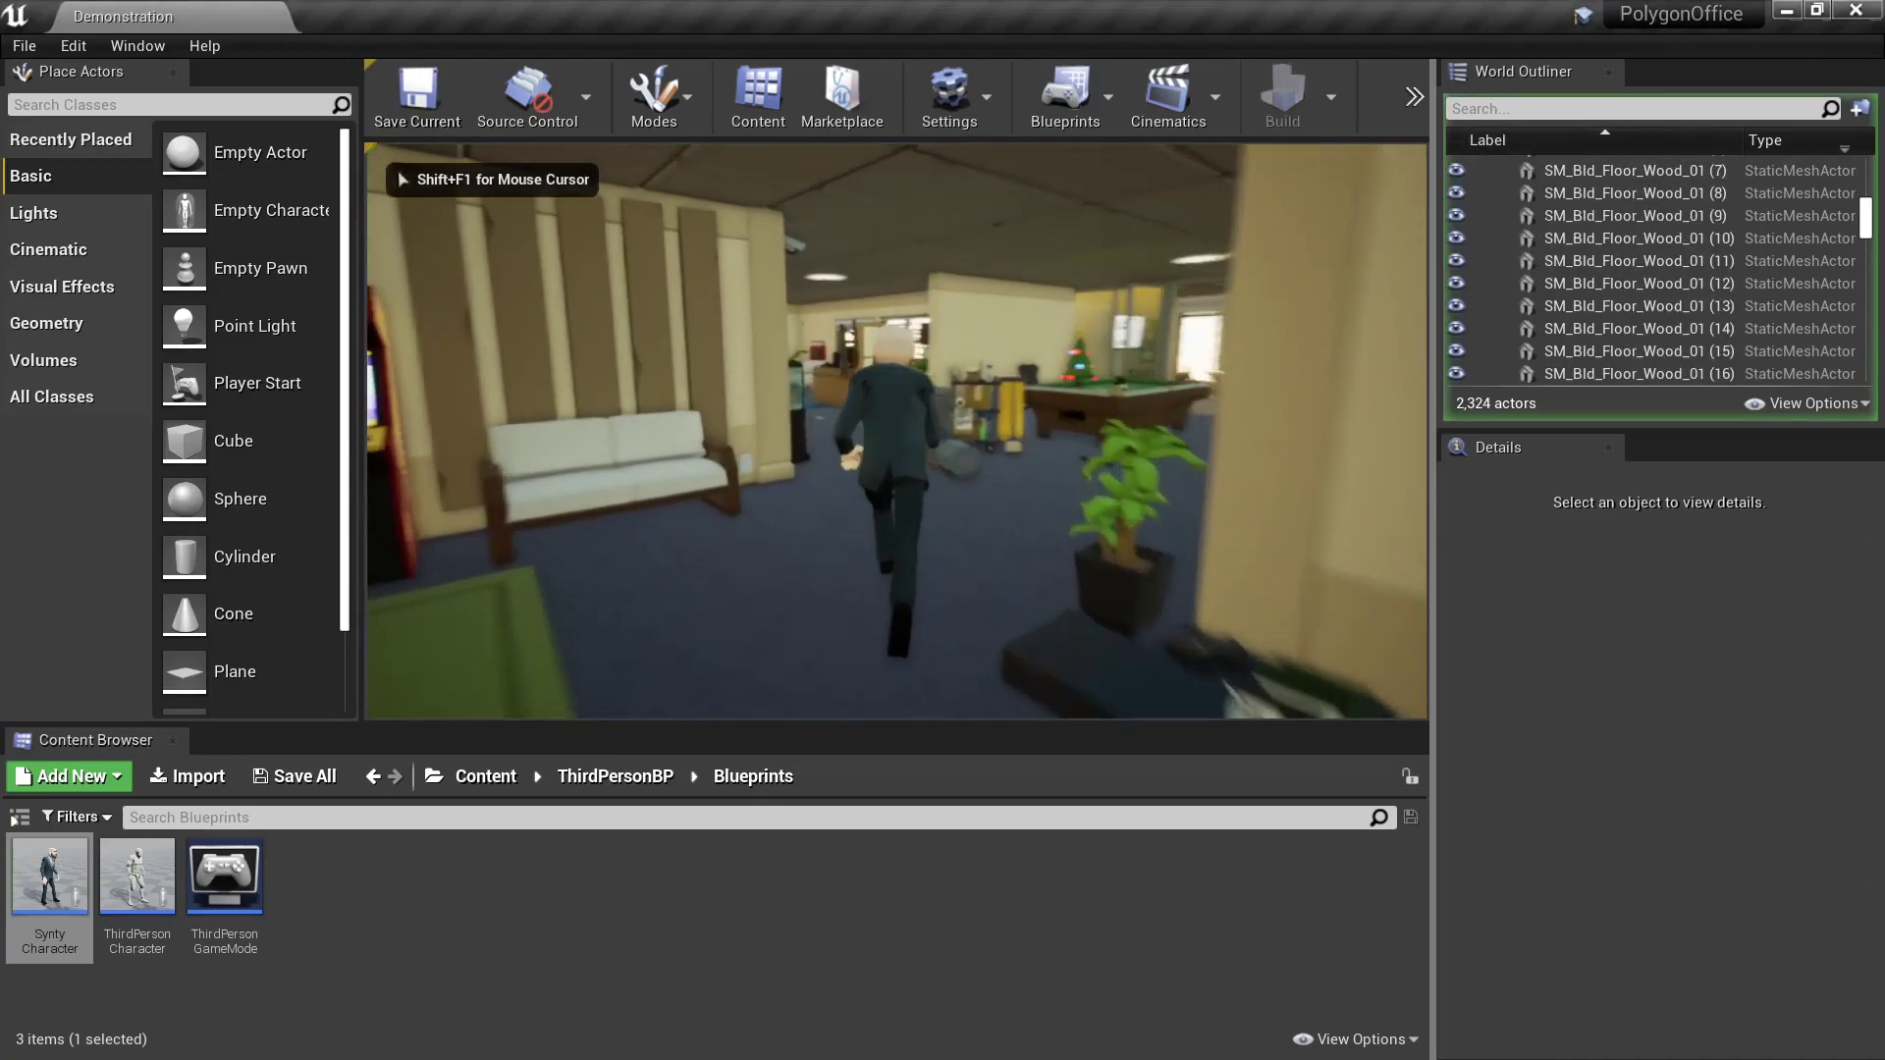